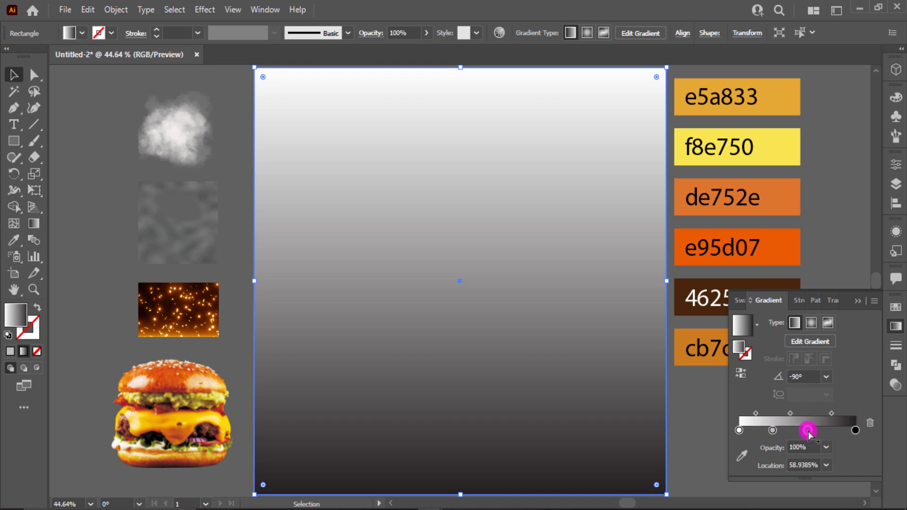
Place the second gradient stop at about 29% and color the four stops e5a833, f8e750, de752e and e95d07 in order from the swatches.
{"action": "left_click", "coordinate": [775, 430]}
{"action": "left_click_drag", "start_coordinate": [780, 432], "coordinate": [773, 431]}
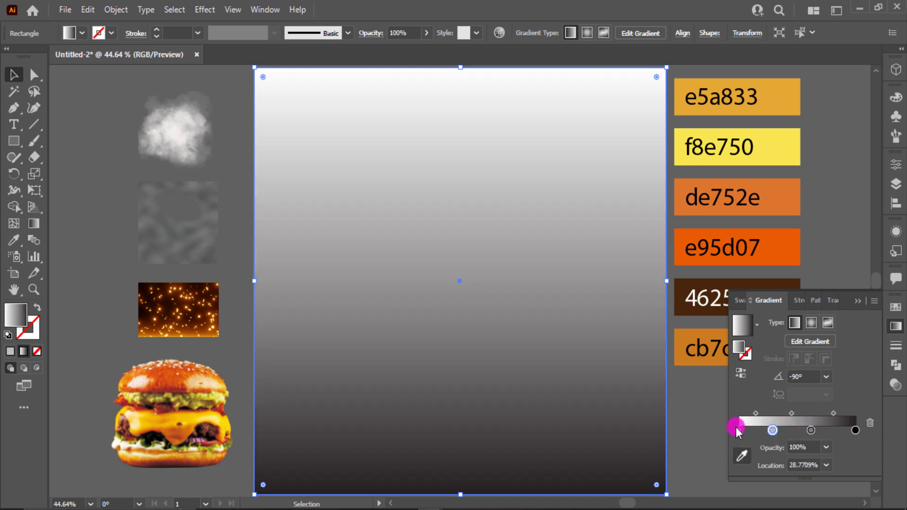
{"action": "left_click", "coordinate": [739, 455]}
{"action": "left_click", "coordinate": [789, 93]}
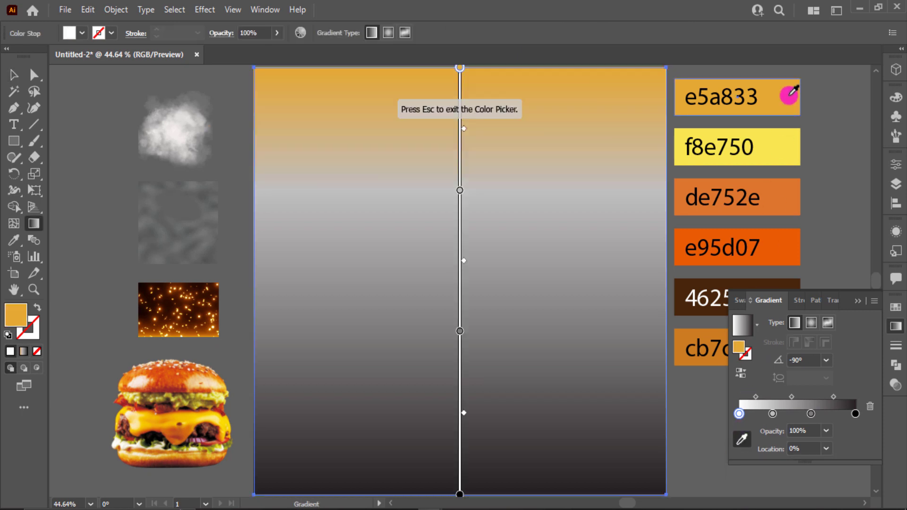
{"action": "left_click", "coordinate": [773, 414]}
{"action": "left_click", "coordinate": [780, 150]}
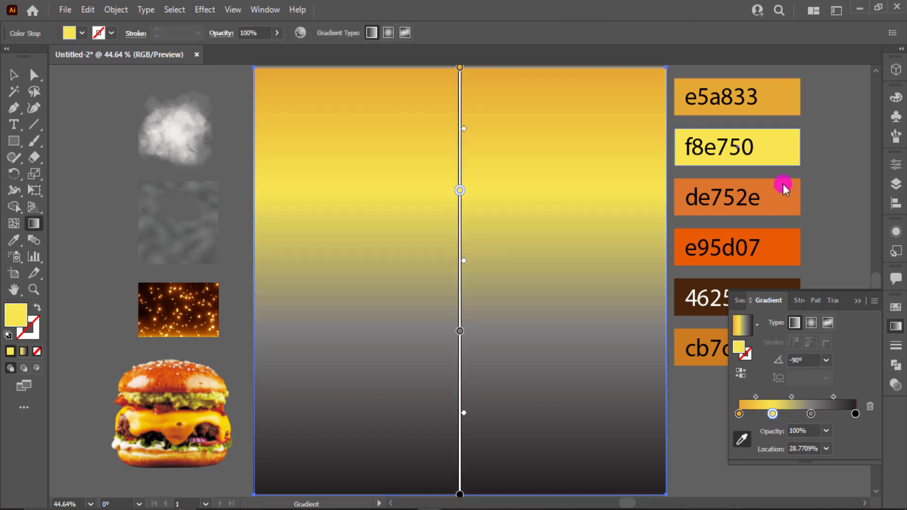
{"action": "left_click", "coordinate": [810, 413]}
{"action": "left_click", "coordinate": [791, 208]}
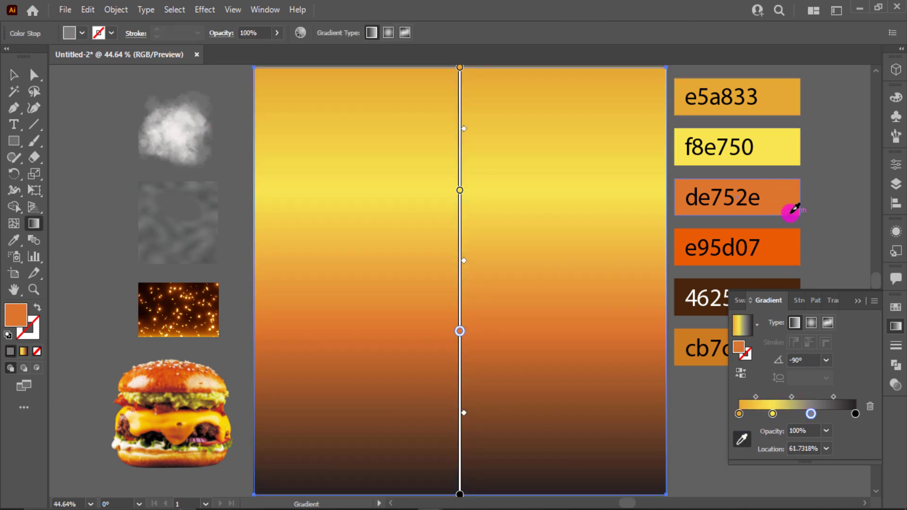
{"action": "left_click", "coordinate": [855, 414]}
{"action": "left_click", "coordinate": [796, 248]}
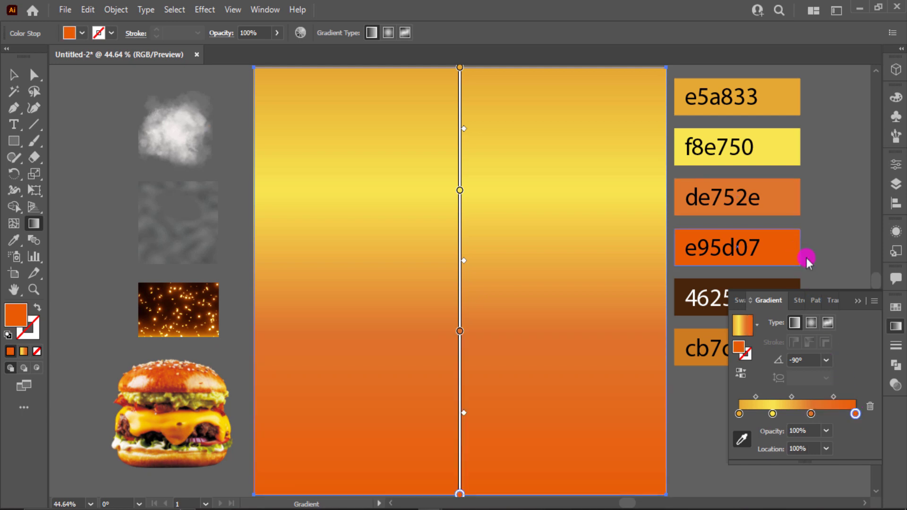
{"action": "left_click", "coordinate": [858, 301]}
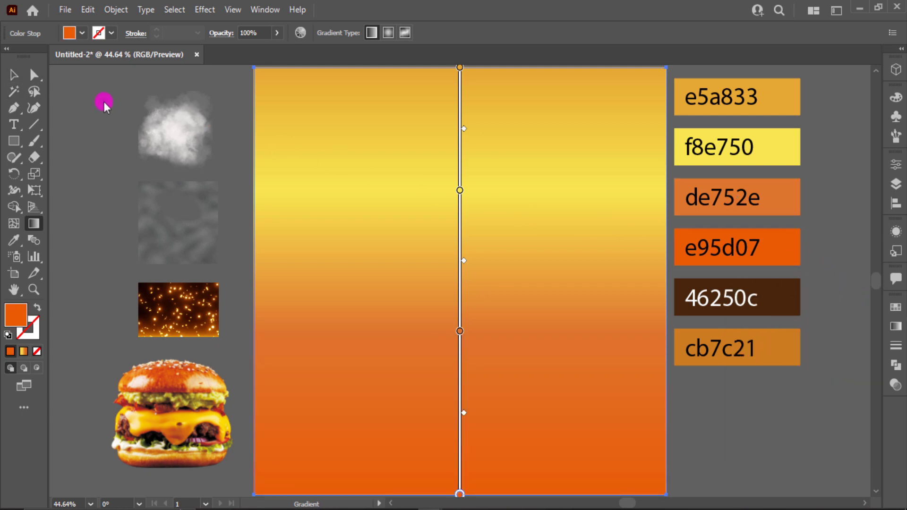
Slide the yellow stop to about 32% and the lighter orange stop slightly lower along the background gradient, and deselect the rectangle.
{"action": "left_click", "coordinate": [12, 77]}
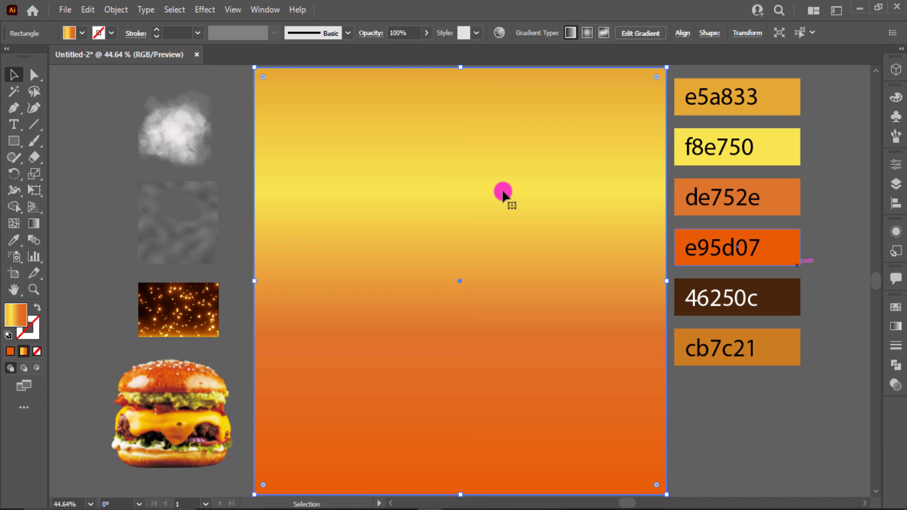
{"action": "key", "text": "g"}
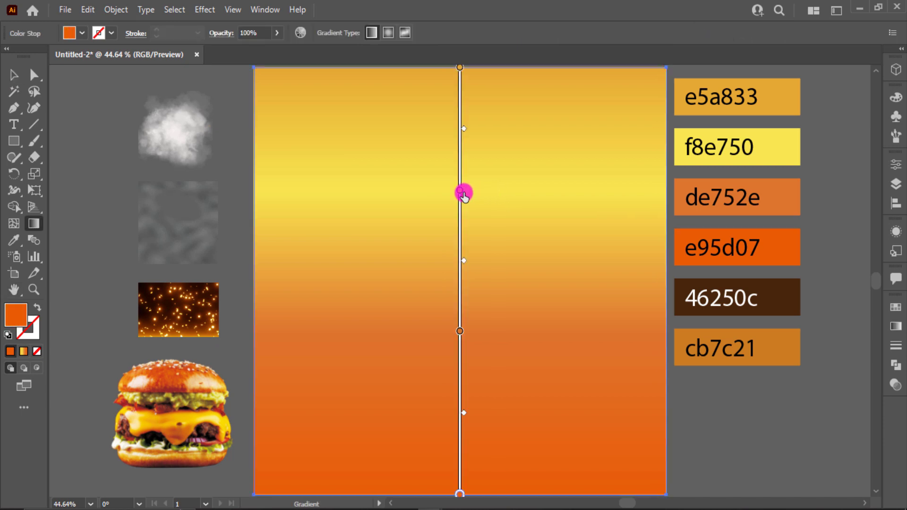
{"action": "left_click_drag", "start_coordinate": [462, 194], "coordinate": [462, 219]}
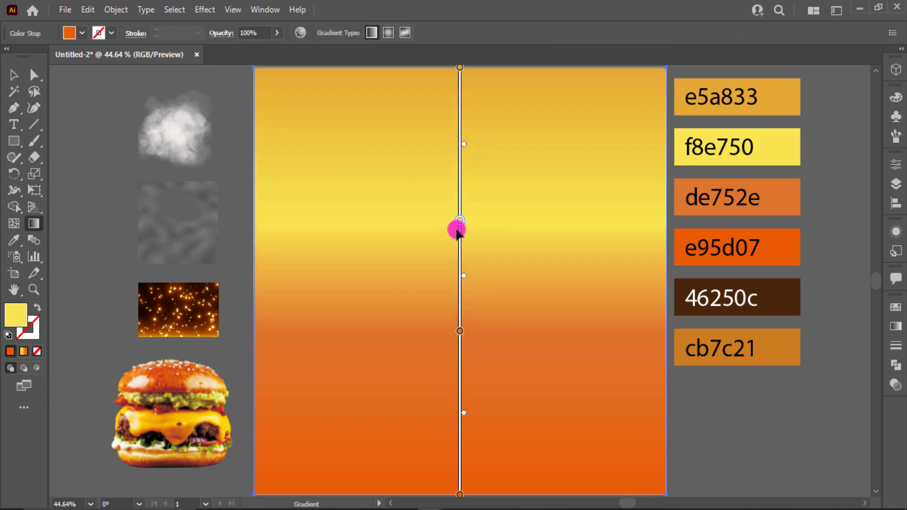
{"action": "left_click_drag", "start_coordinate": [460, 331], "coordinate": [461, 352]}
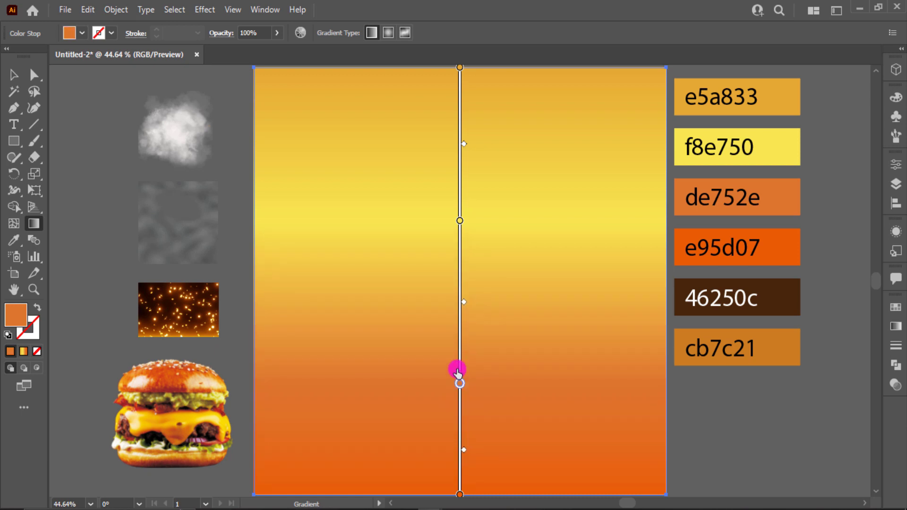
{"action": "left_click_drag", "start_coordinate": [458, 382], "coordinate": [458, 361]}
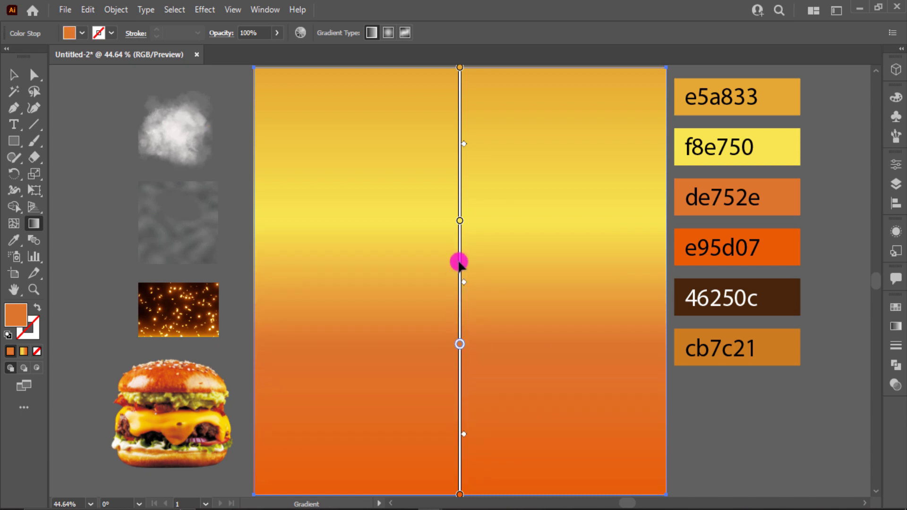
{"action": "left_click", "coordinate": [460, 220]}
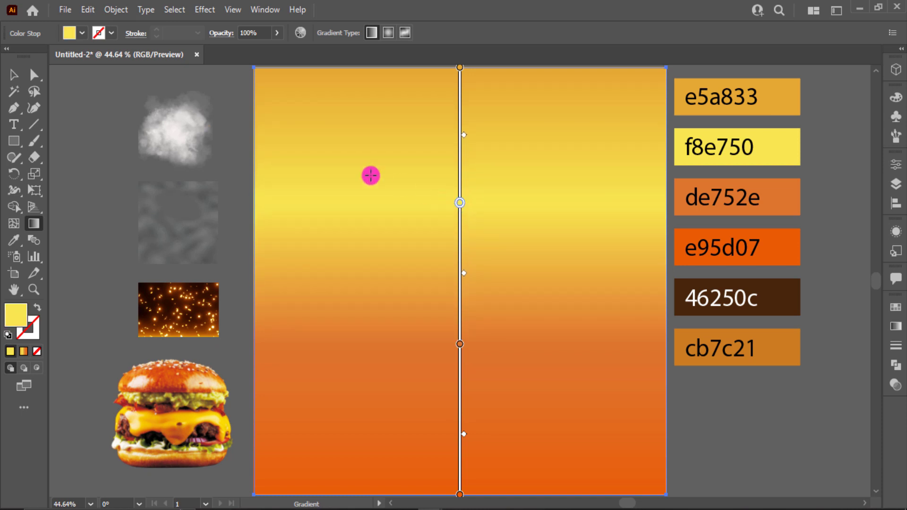
{"action": "left_click", "coordinate": [14, 75]}
{"action": "left_click", "coordinate": [89, 98]}
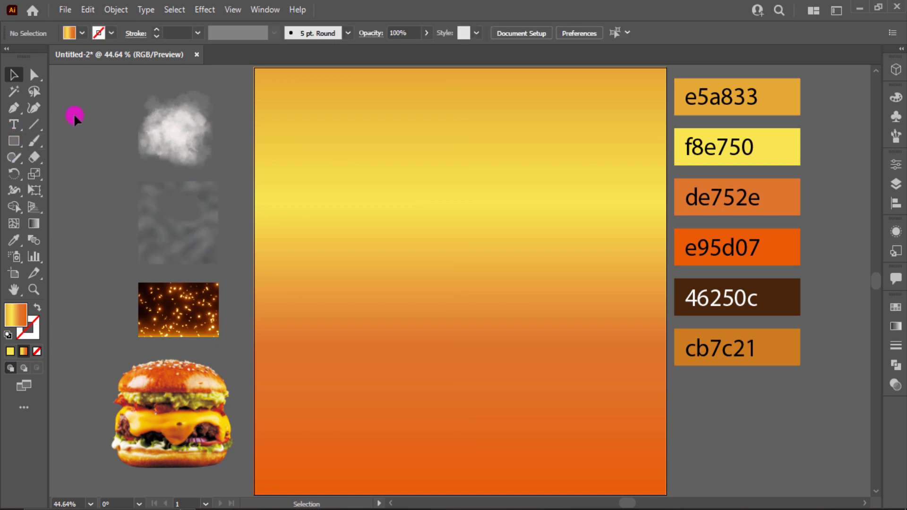
Bring the Noise.png texture to the front and enlarge it on the artboard until it covers the whole background.
{"action": "left_click", "coordinate": [201, 240]}
{"action": "right_click", "coordinate": [203, 234]}
{"action": "left_click", "coordinate": [378, 348]}
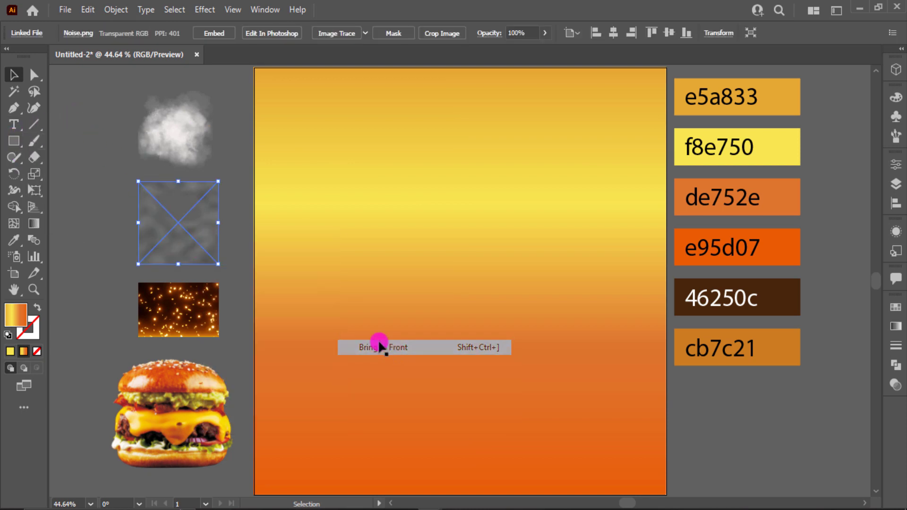
{"action": "left_click_drag", "start_coordinate": [201, 238], "coordinate": [313, 121]}
{"action": "left_click_drag", "start_coordinate": [333, 151], "coordinate": [666, 445]}
{"action": "scroll", "coordinate": [803, 411], "scroll_direction": "up", "scroll_amount": 2}
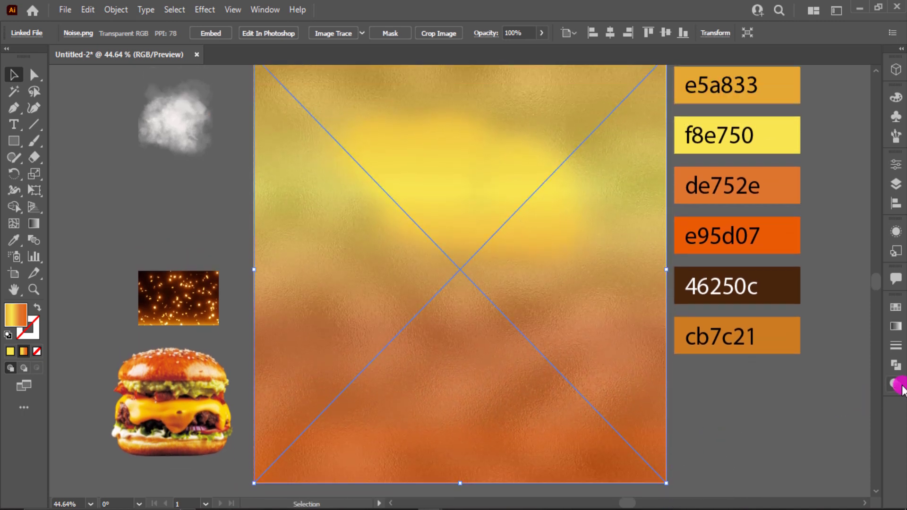
Set the noise texture's blending mode to Overlay.
{"action": "left_click", "coordinate": [897, 385]}
{"action": "left_click", "coordinate": [758, 321]}
{"action": "left_click", "coordinate": [781, 178]}
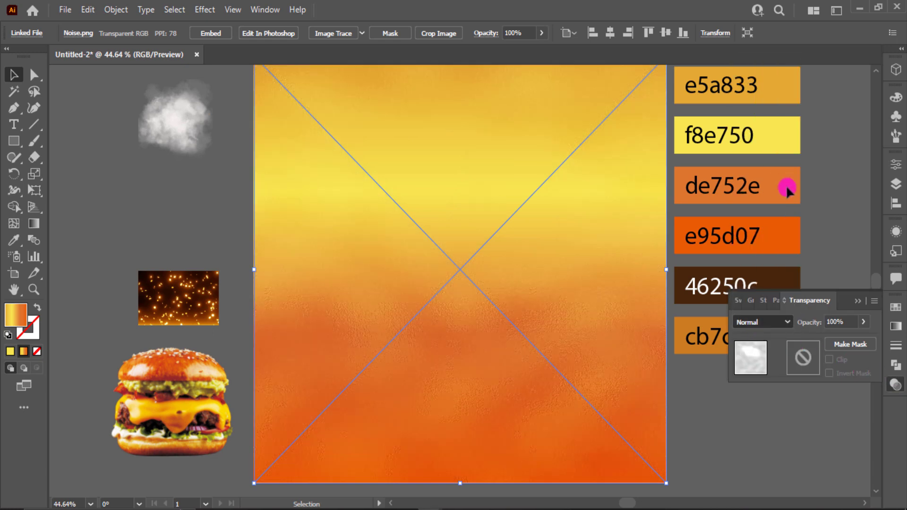
{"action": "left_click", "coordinate": [858, 300]}
Bring the smoke 3.png image to the front and move it to the upper-left corner of the artboard.
{"action": "left_click", "coordinate": [205, 149]}
{"action": "right_click", "coordinate": [205, 149]}
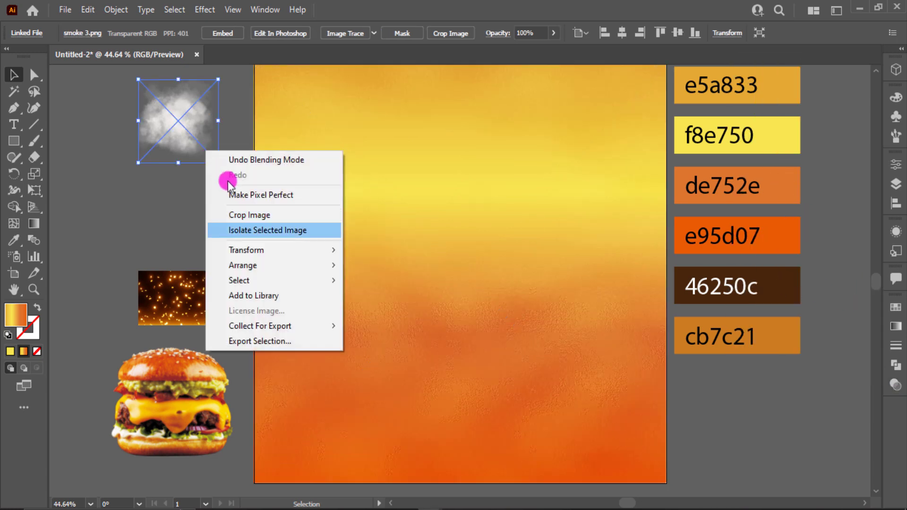
{"action": "mouse_move", "coordinate": [290, 263]}
{"action": "left_click", "coordinate": [371, 280]}
{"action": "left_click_drag", "start_coordinate": [207, 136], "coordinate": [299, 126]}
{"action": "right_click", "coordinate": [333, 136]}
{"action": "mouse_move", "coordinate": [397, 245]}
{"action": "left_click", "coordinate": [447, 245]}
Enlarge the smoke image so that its edges match the artboard on all sides.
{"action": "scroll", "coordinate": [316, 118], "scroll_direction": "up", "scroll_amount": 2}
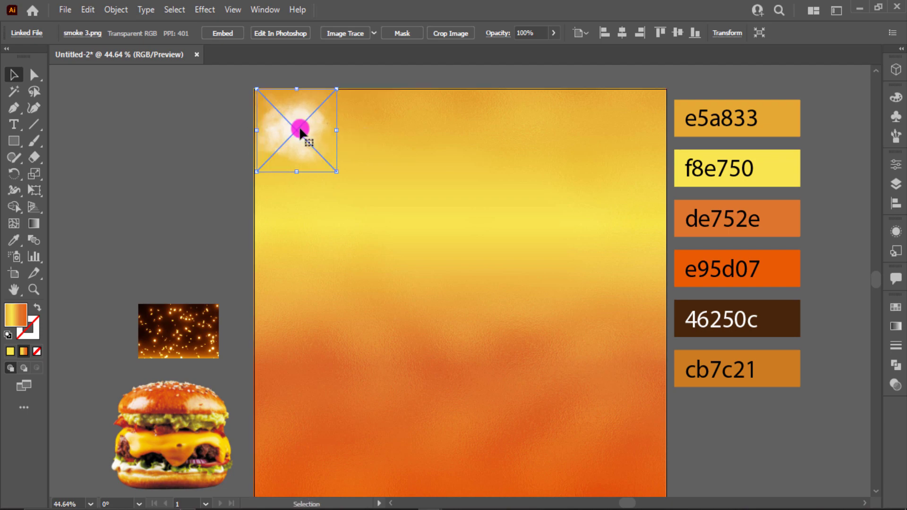
{"action": "left_click_drag", "start_coordinate": [337, 169], "coordinate": [666, 495]}
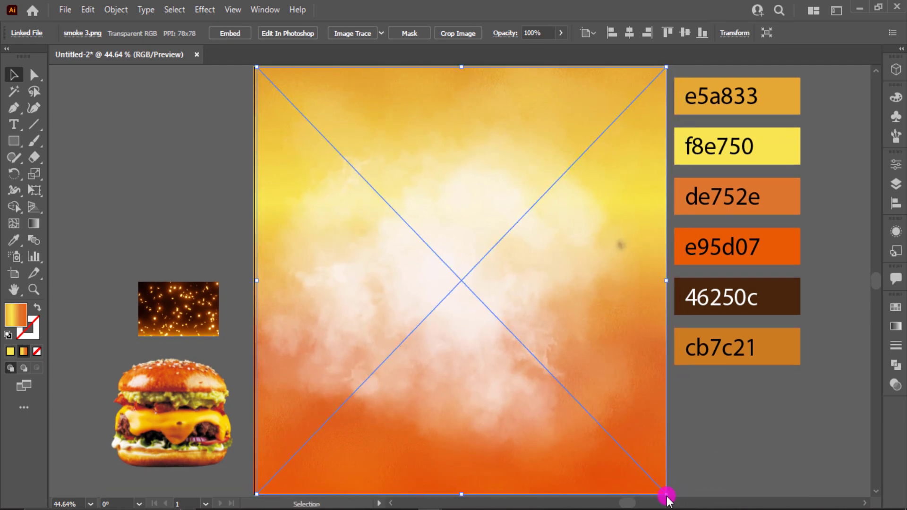
{"action": "left_click_drag", "start_coordinate": [255, 280], "coordinate": [254, 281]}
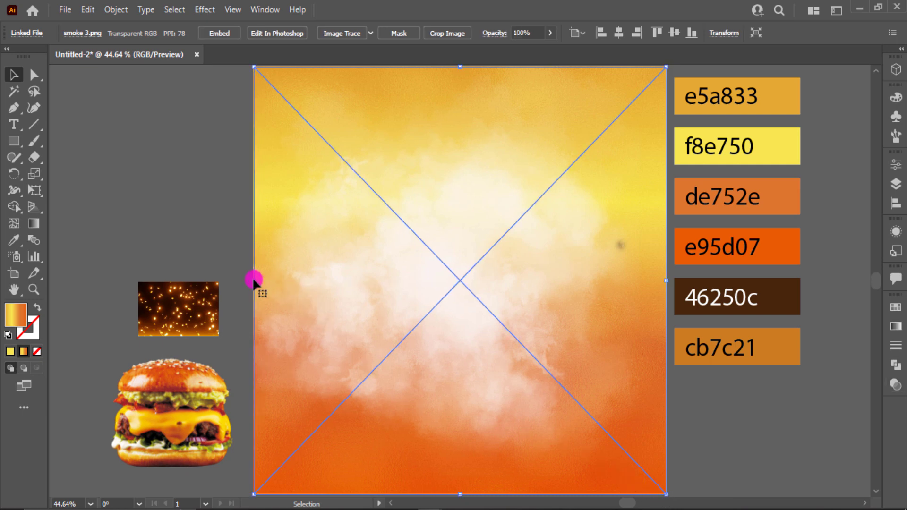
Change the smoke image's blending mode so the white smoke blends into the yellow-orange background, and deselect it.
{"action": "left_click", "coordinate": [893, 389]}
{"action": "left_click", "coordinate": [777, 321]}
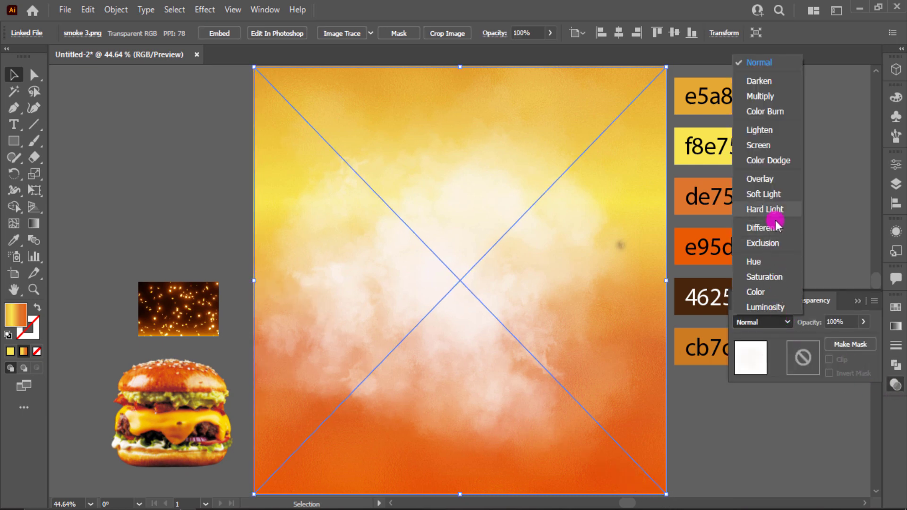
{"action": "left_click", "coordinate": [857, 300]}
{"action": "left_click", "coordinate": [202, 152]}
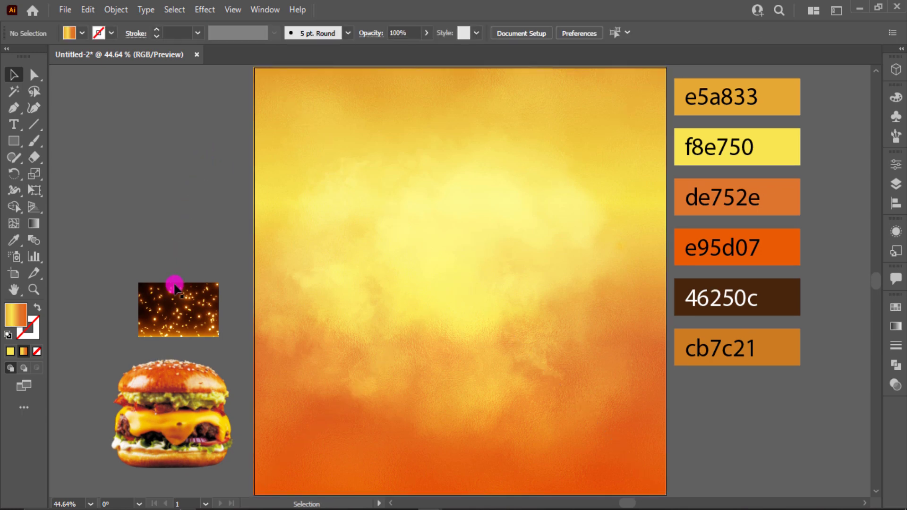
Bring the glowing sparks image to the front of the stacking order.
{"action": "left_click", "coordinate": [177, 302]}
{"action": "right_click", "coordinate": [174, 305]}
{"action": "mouse_move", "coordinate": [255, 421]}
{"action": "left_click", "coordinate": [353, 418]}
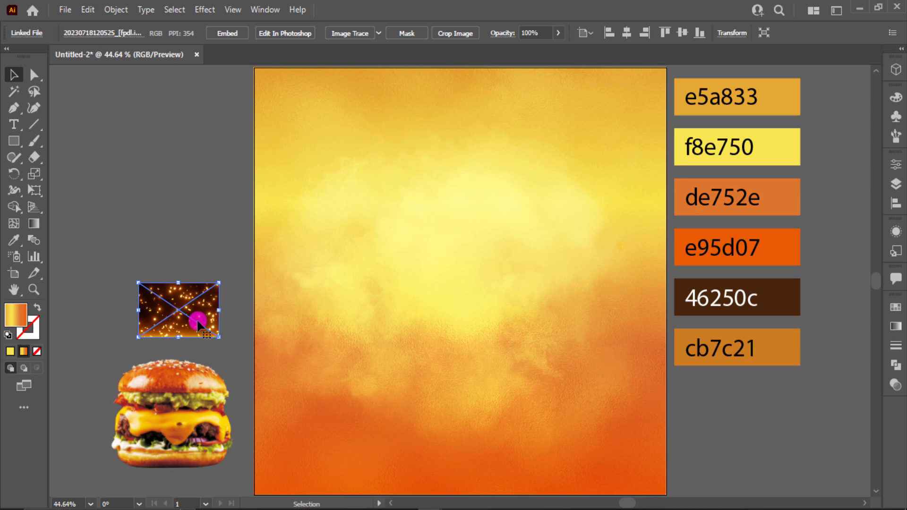
Move the sparks image onto the artboard and stretch it to the full artboard width as a band across the middle.
{"action": "left_click_drag", "start_coordinate": [196, 319], "coordinate": [665, 393]}
{"action": "left_click_drag", "start_coordinate": [581, 340], "coordinate": [582, 319]}
{"action": "left_click_drag", "start_coordinate": [662, 266], "coordinate": [667, 266]}
{"action": "left_click_drag", "start_coordinate": [460, 375], "coordinate": [454, 405]}
{"action": "left_click_drag", "start_coordinate": [491, 308], "coordinate": [500, 279]}
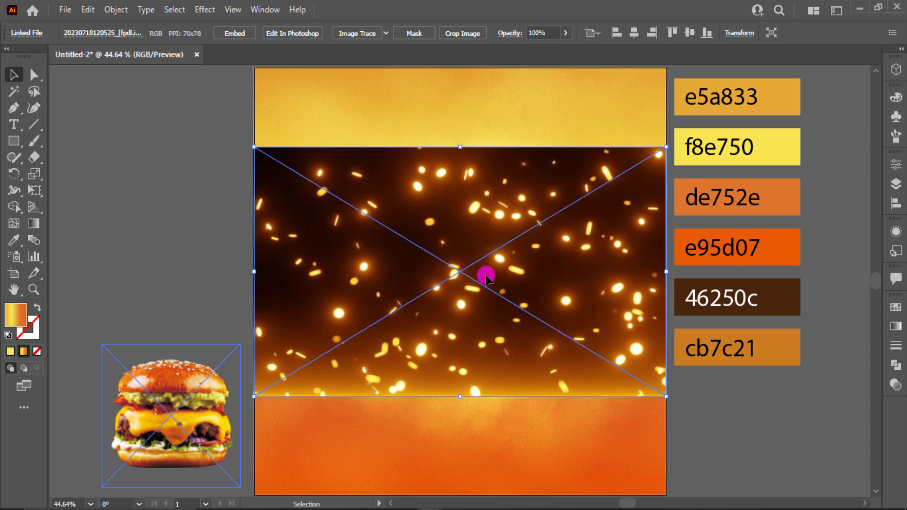
Draw a rectangle exactly over the sparks image and fill it with the default white-to-black linear gradient.
{"action": "left_click", "coordinate": [10, 145]}
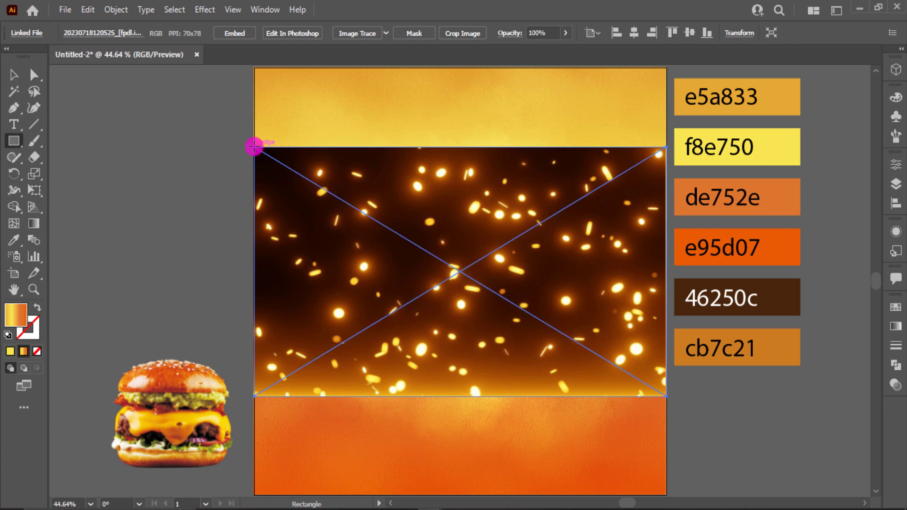
{"action": "mouse_move", "coordinate": [255, 147]}
{"action": "left_mouse_down"}
{"action": "mouse_move", "coordinate": [674, 364]}
{"action": "mouse_move", "coordinate": [666, 396]}
{"action": "left_mouse_up"}
{"action": "left_click", "coordinate": [895, 327]}
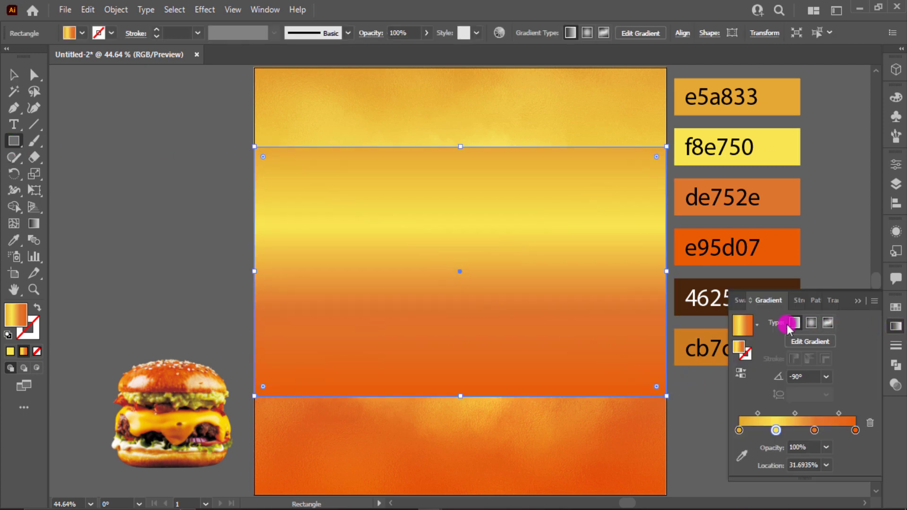
{"action": "left_click", "coordinate": [758, 326]}
{"action": "left_click", "coordinate": [707, 350]}
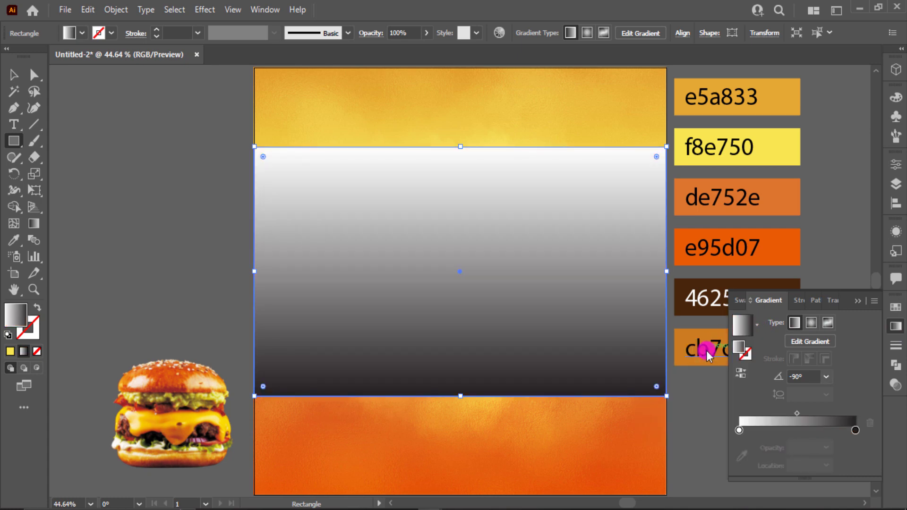
Move the rectangle's white gradient stop to about the middle and add a black 000000 stop near the start.
{"action": "left_click", "coordinate": [734, 423]}
{"action": "left_click_drag", "start_coordinate": [739, 433], "coordinate": [799, 432]}
{"action": "left_click", "coordinate": [740, 430]}
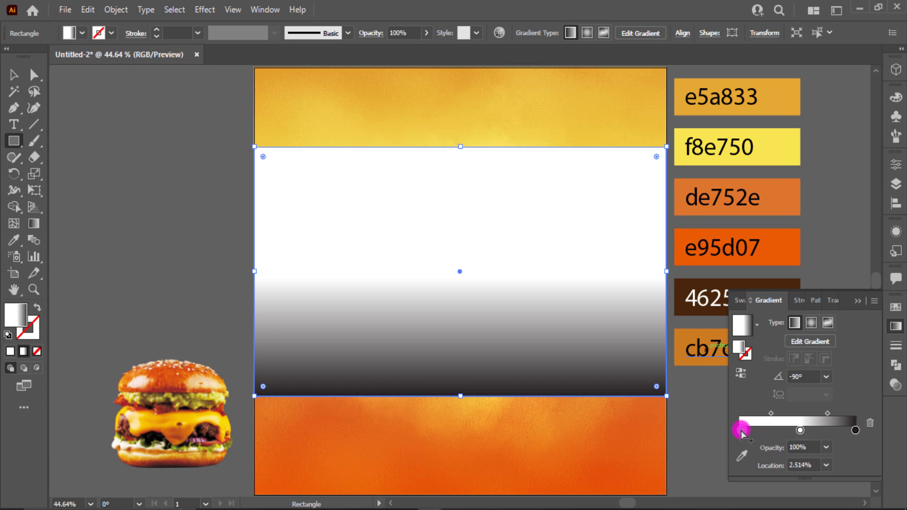
{"action": "double_click", "coordinate": [739, 430]}
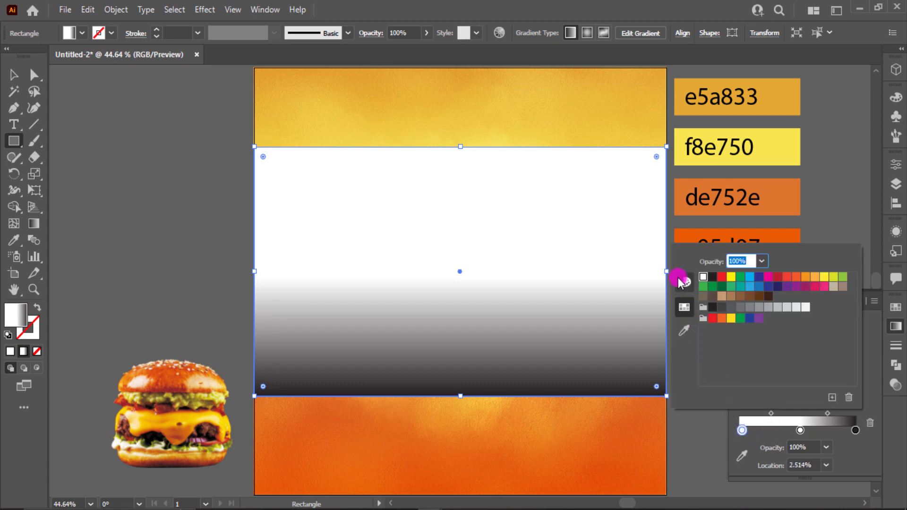
{"action": "left_click", "coordinate": [680, 282]}
{"action": "left_click", "coordinate": [702, 358]}
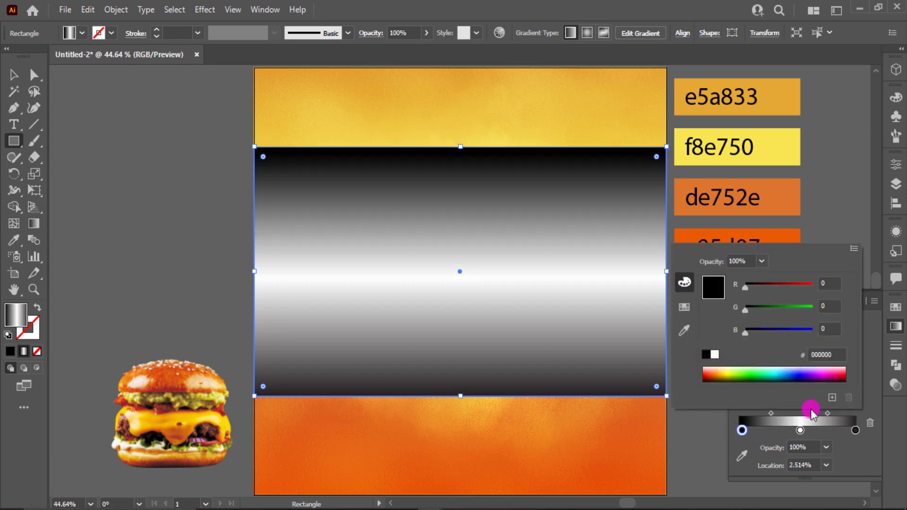
Set the end stop of the rectangle's gradient to pure black 000000.
{"action": "left_click", "coordinate": [854, 430]}
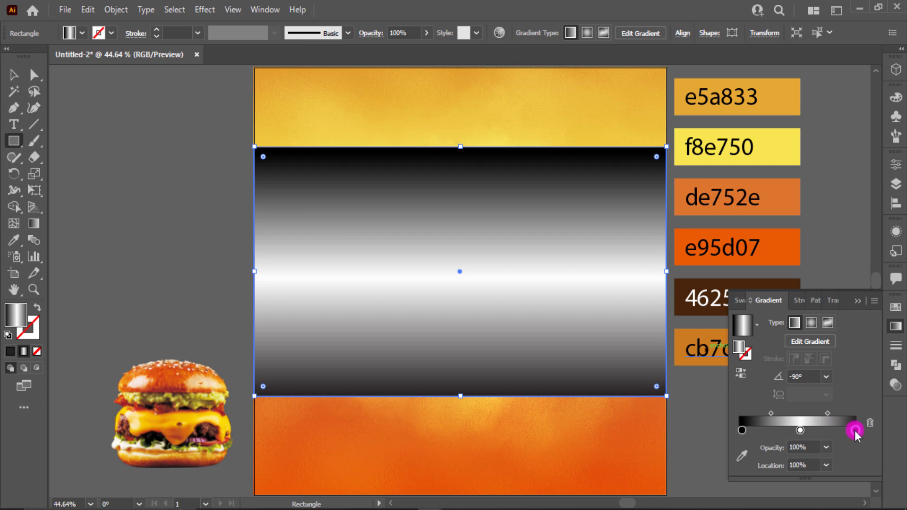
{"action": "double_click", "coordinate": [854, 430]}
{"action": "left_click", "coordinate": [709, 357]}
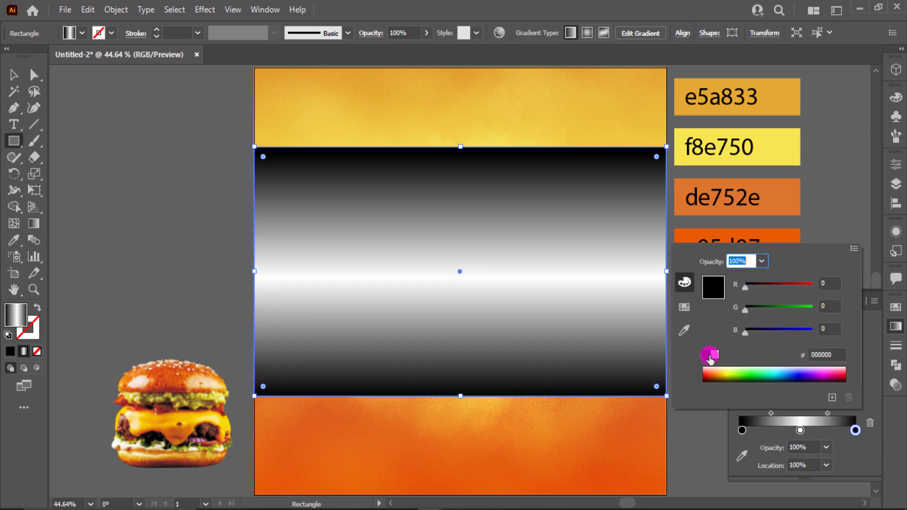
{"action": "left_click", "coordinate": [878, 395]}
{"action": "left_click", "coordinate": [860, 300]}
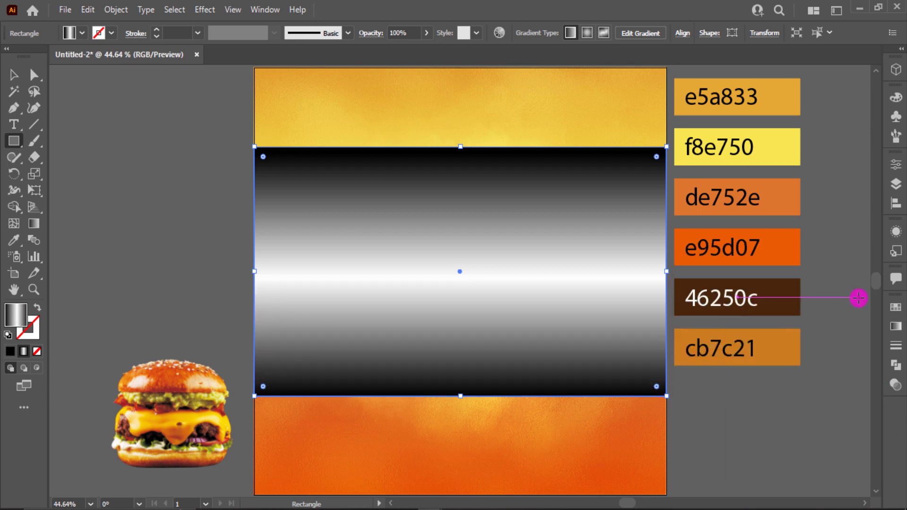
Try to turn the gradient rectangle into an opacity mask for the sparks image.
{"action": "left_click", "coordinate": [12, 75]}
{"action": "left_click", "coordinate": [114, 135]}
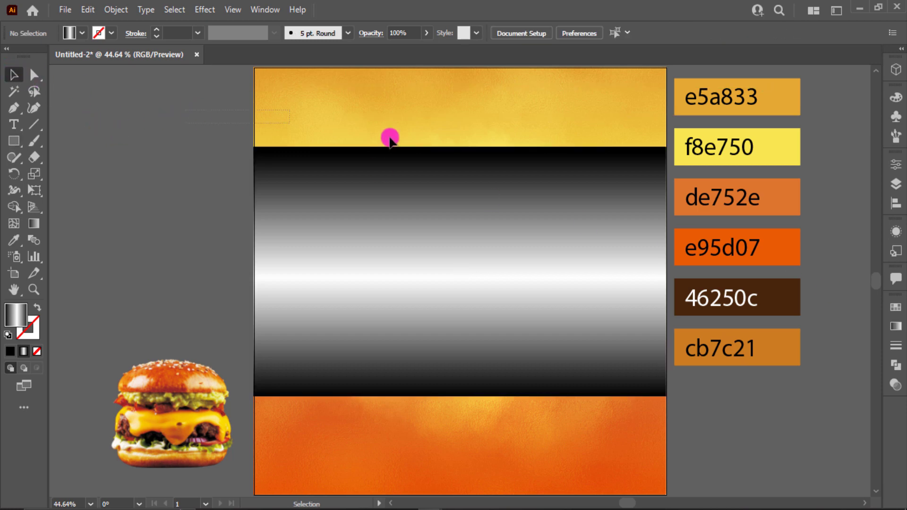
{"action": "left_click_drag", "start_coordinate": [403, 126], "coordinate": [503, 391]}
{"action": "key", "text": "ctrl+2"}
{"action": "left_click", "coordinate": [895, 384]}
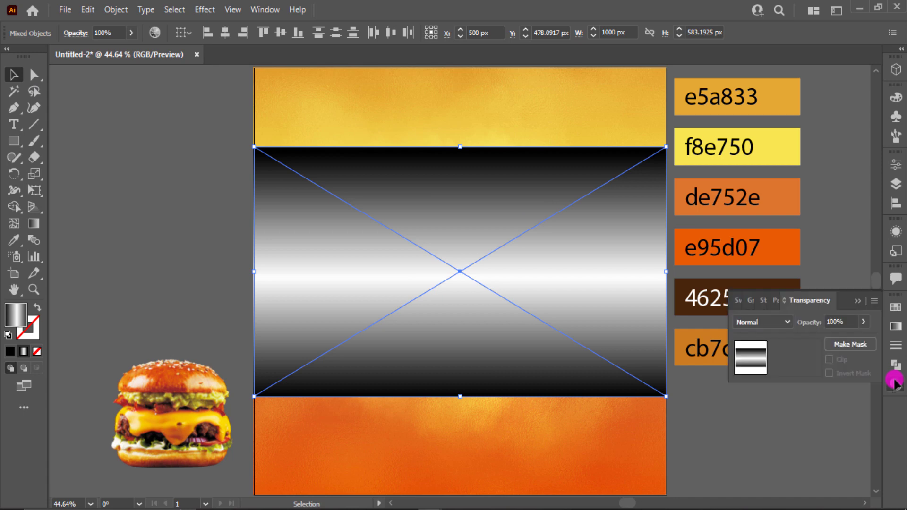
{"action": "left_click", "coordinate": [847, 344]}
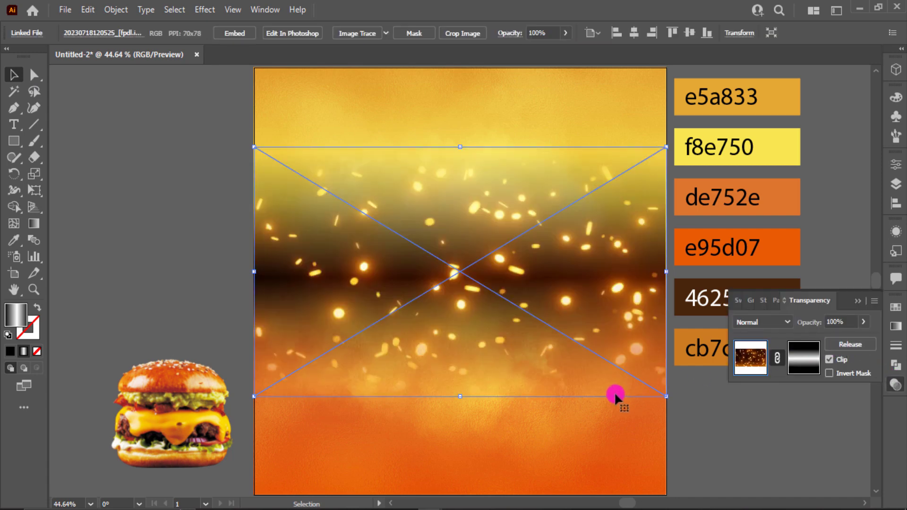
{"action": "left_click", "coordinate": [812, 359]}
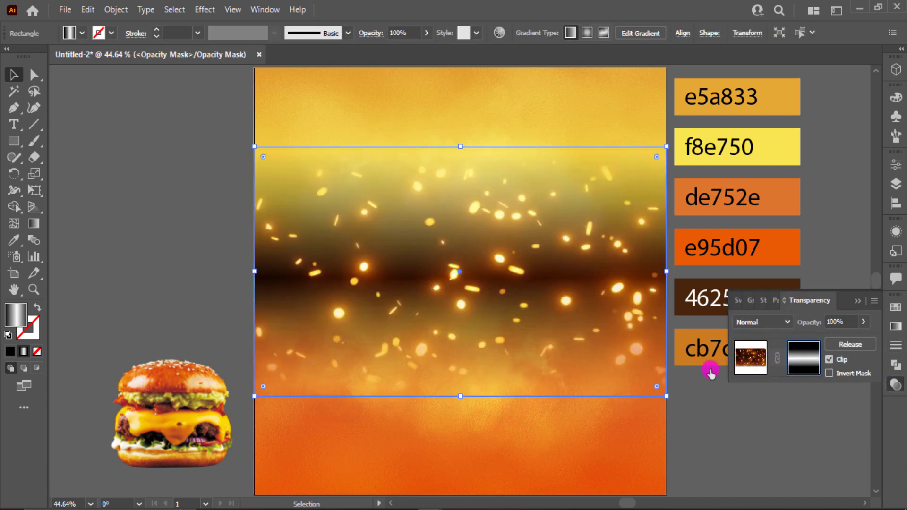
{"action": "key", "text": "ctrl+z"}
Move the gradient rectangle down to uncover part of the sparks image and set the image's blend mode to Screen.
{"action": "left_click", "coordinate": [493, 143]}
{"action": "left_click_drag", "start_coordinate": [486, 192], "coordinate": [489, 229]}
{"action": "left_click", "coordinate": [647, 259]}
{"action": "left_click", "coordinate": [764, 320]}
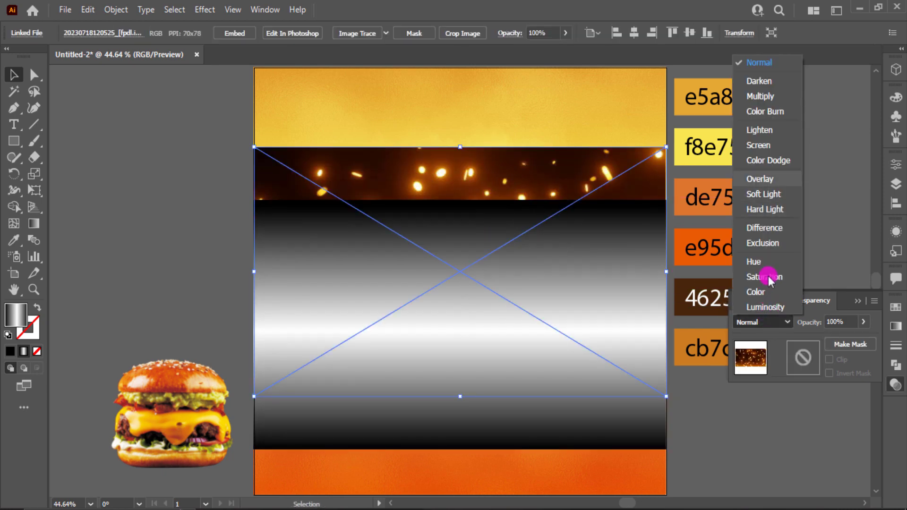
{"action": "left_click", "coordinate": [773, 143]}
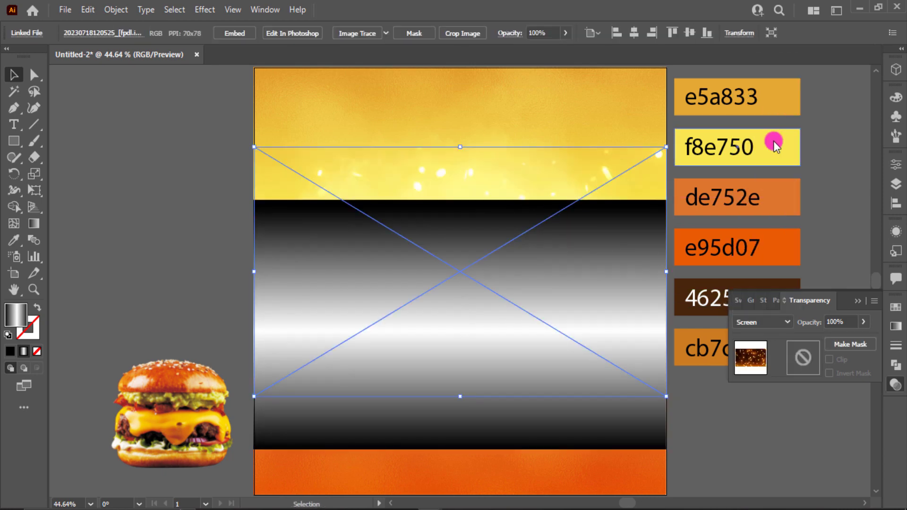
Try the Overlay blend mode on the sparks image and Screen on the gradient rectangle.
{"action": "left_click", "coordinate": [776, 324]}
{"action": "left_click", "coordinate": [773, 178]}
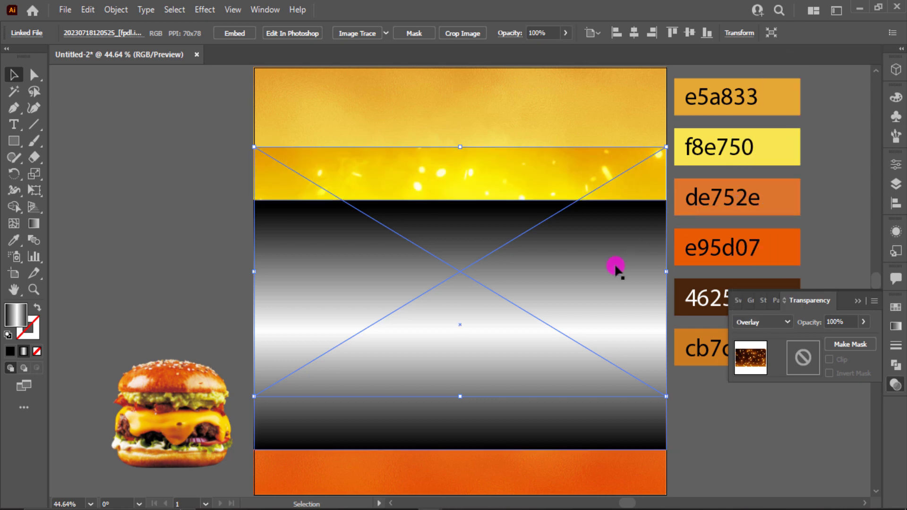
{"action": "left_click_drag", "start_coordinate": [579, 284], "coordinate": [568, 392]}
{"action": "key", "text": "ctrl+z"}
{"action": "left_click", "coordinate": [772, 318]}
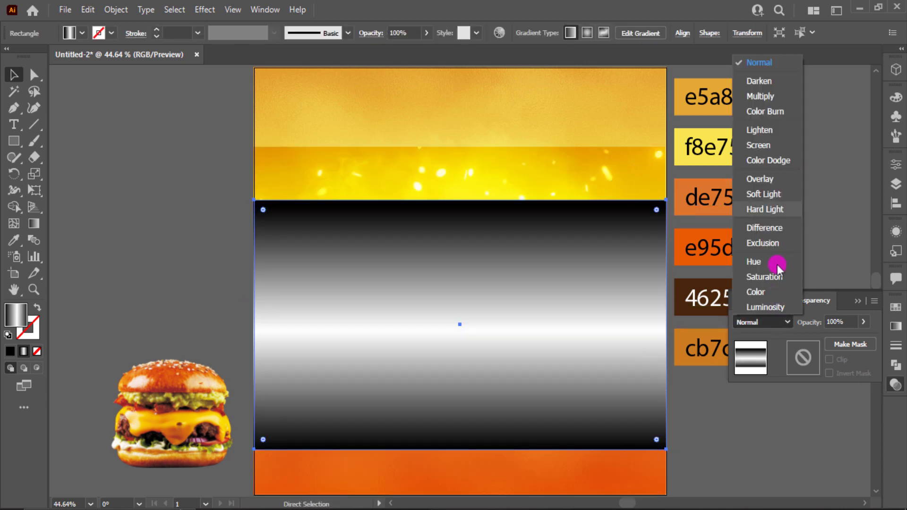
{"action": "left_click", "coordinate": [780, 144]}
{"action": "key", "text": "ctrl+z"}
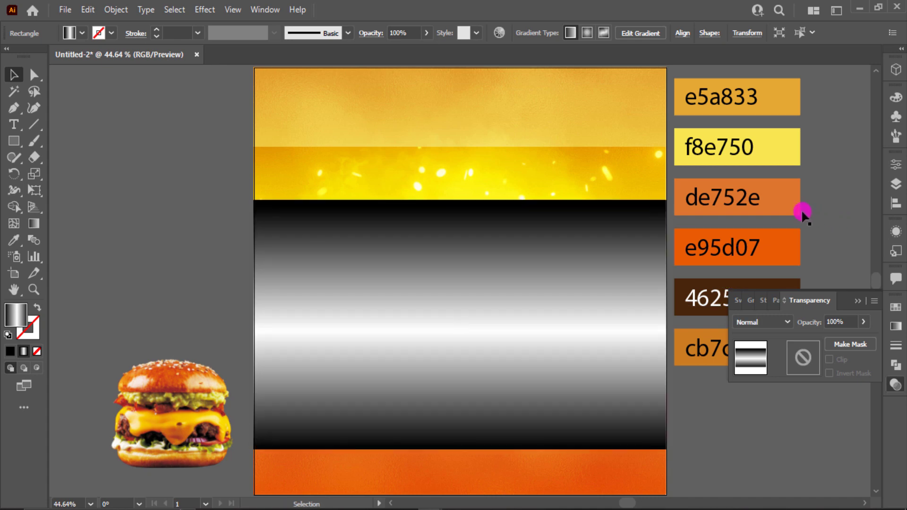
Switch the sparks image's blend mode back to Screen.
{"action": "left_click", "coordinate": [611, 196]}
{"action": "left_click", "coordinate": [761, 322]}
{"action": "left_click", "coordinate": [761, 145]}
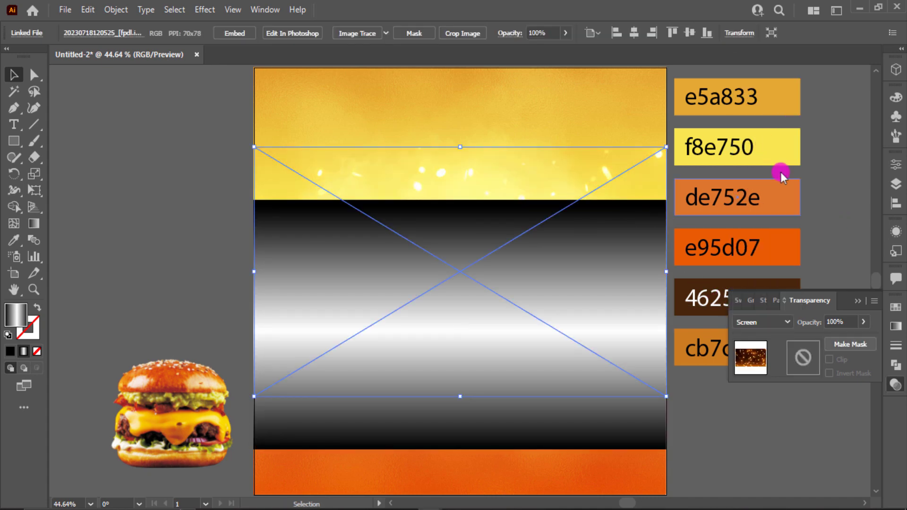
{"action": "left_click", "coordinate": [855, 301]}
Move the gradient rectangle back exactly over the sparks image and make it the image's opacity mask.
{"action": "left_click", "coordinate": [572, 283]}
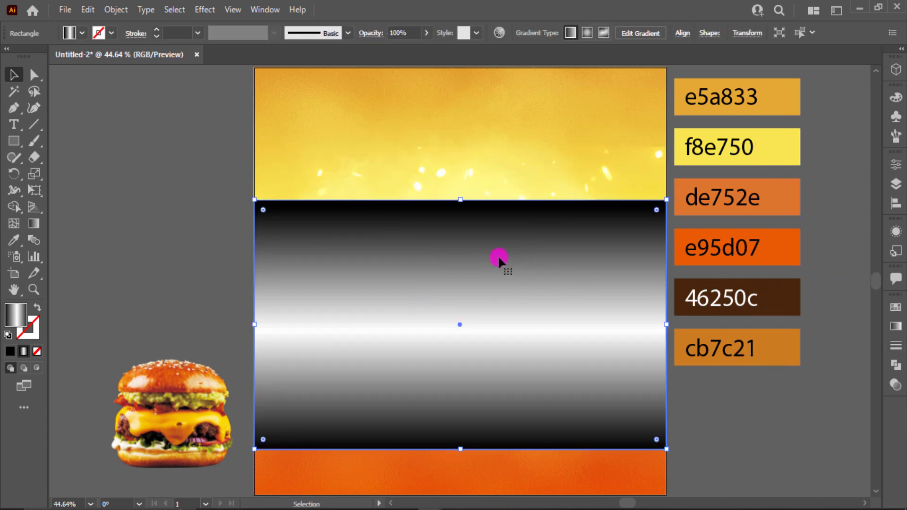
{"action": "left_click_drag", "start_coordinate": [499, 257], "coordinate": [502, 205]}
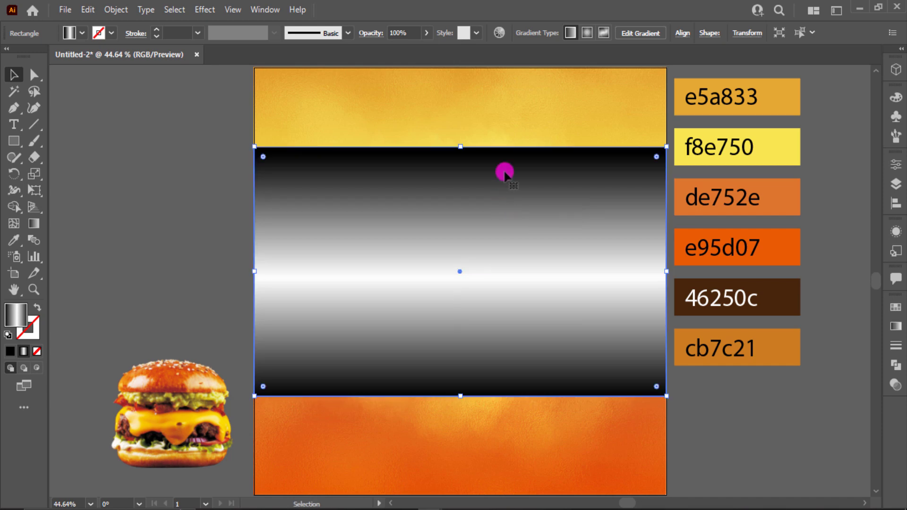
{"action": "left_click", "coordinate": [534, 177], "text": "shift"}
{"action": "left_click", "coordinate": [896, 384]}
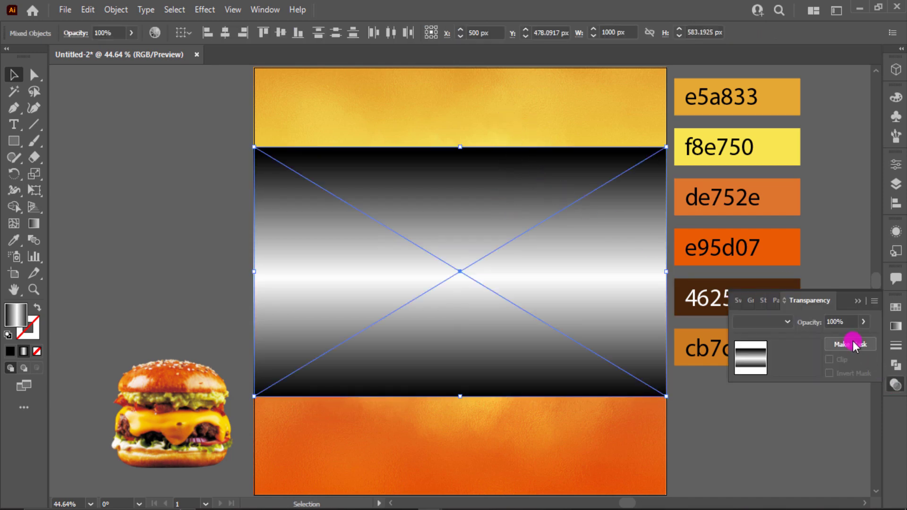
{"action": "left_click", "coordinate": [851, 344]}
{"action": "left_click", "coordinate": [593, 437]}
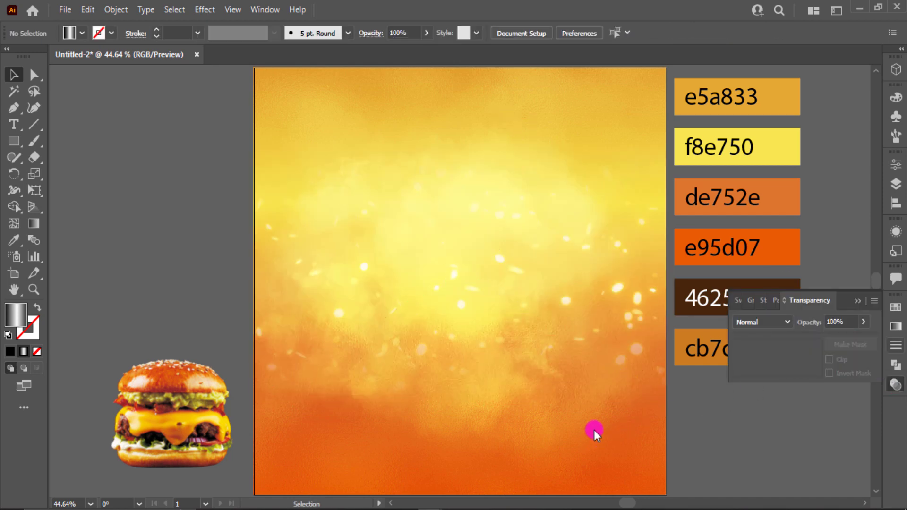
Shorten the opacity mask's gradient at both ends so the sparks fade out inside the band's upper and lower edges.
{"action": "left_click", "coordinate": [594, 338]}
{"action": "left_click", "coordinate": [802, 362]}
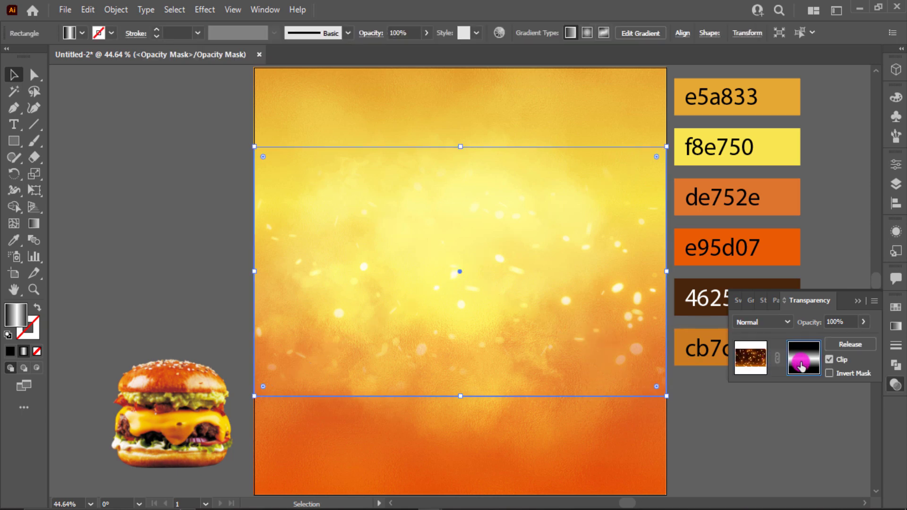
{"action": "key", "text": "g"}
{"action": "left_click", "coordinate": [459, 402]}
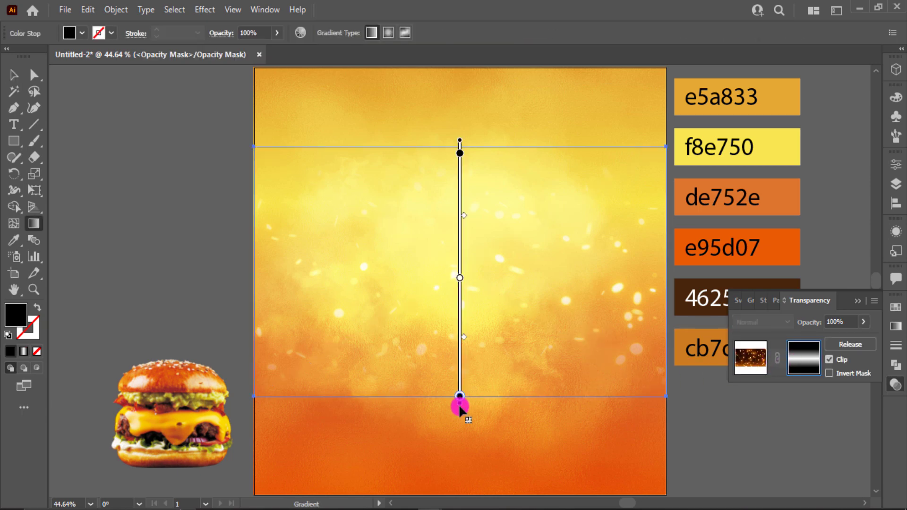
{"action": "left_click_drag", "start_coordinate": [460, 403], "coordinate": [461, 383]}
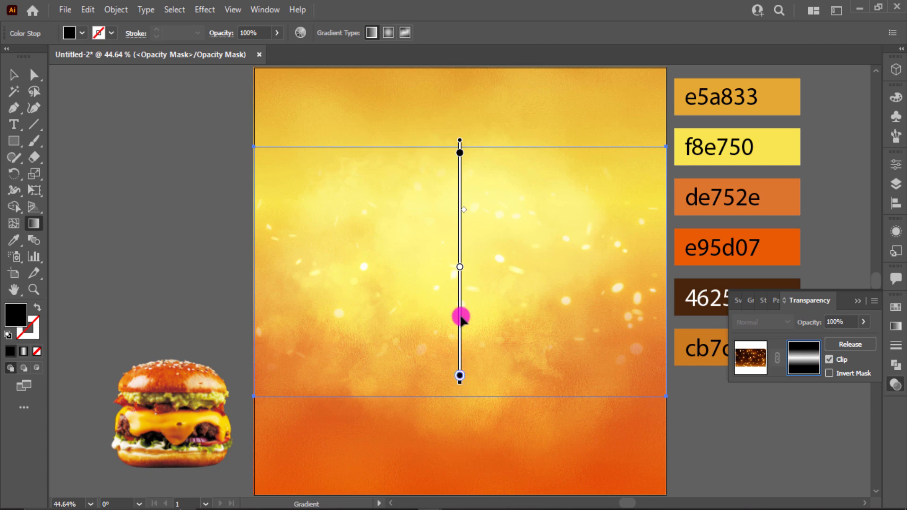
{"action": "left_click_drag", "start_coordinate": [460, 140], "coordinate": [462, 171]}
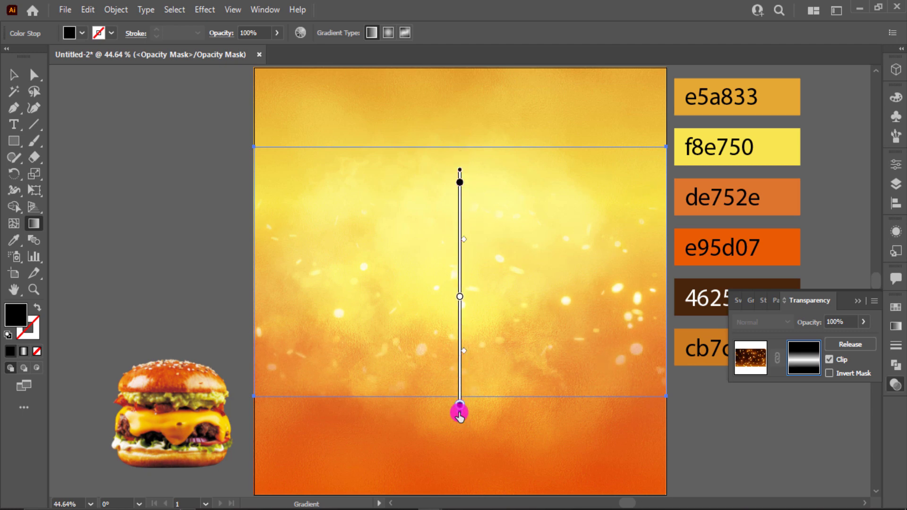
{"action": "mouse_move", "coordinate": [460, 394]}
{"action": "left_mouse_down"}
{"action": "mouse_move", "coordinate": [460, 413]}
{"action": "mouse_move", "coordinate": [459, 387]}
{"action": "left_mouse_up"}
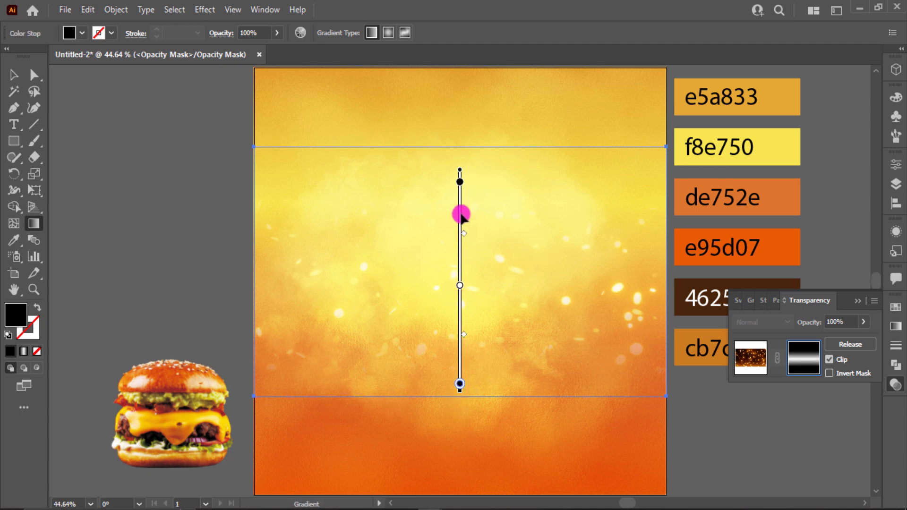
{"action": "left_click_drag", "start_coordinate": [462, 170], "coordinate": [461, 165]}
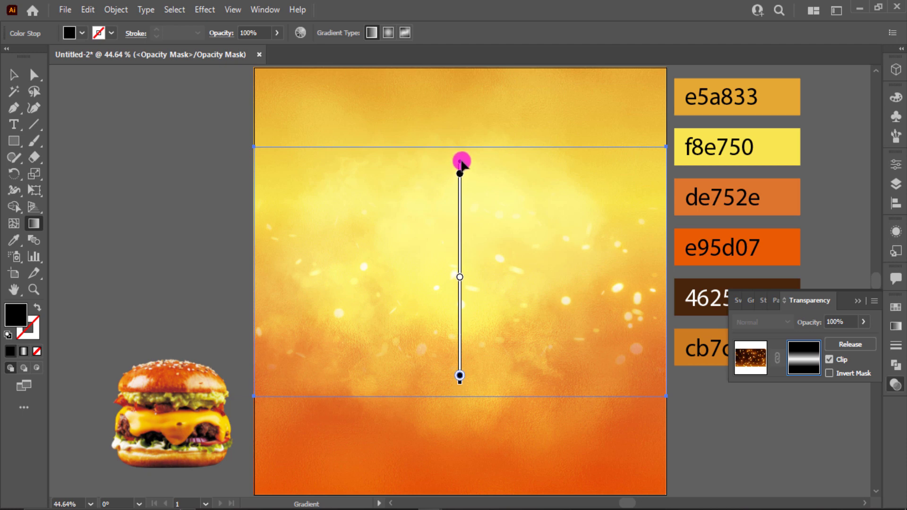
{"action": "left_click", "coordinate": [22, 76]}
Leave opacity mask editing and return to the regular artwork.
{"action": "left_click", "coordinate": [152, 411]}
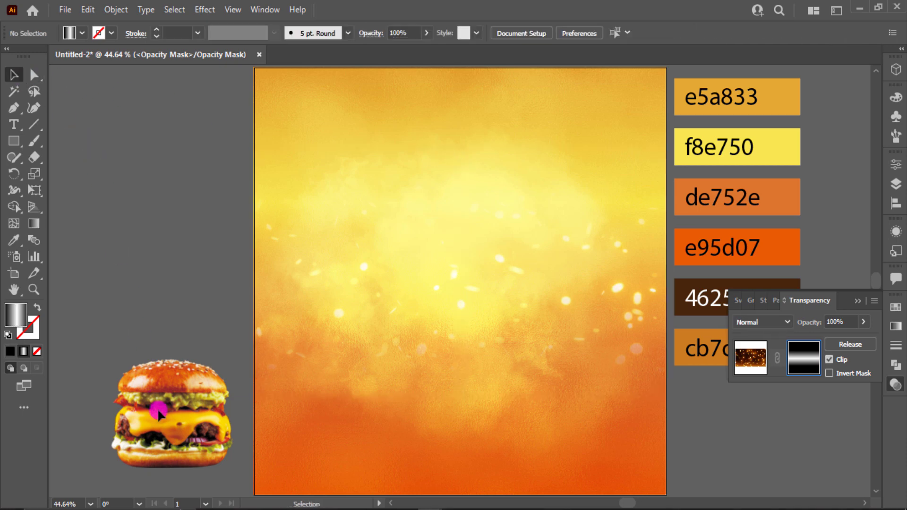
{"action": "right_click", "coordinate": [150, 411]}
{"action": "left_click", "coordinate": [118, 415]}
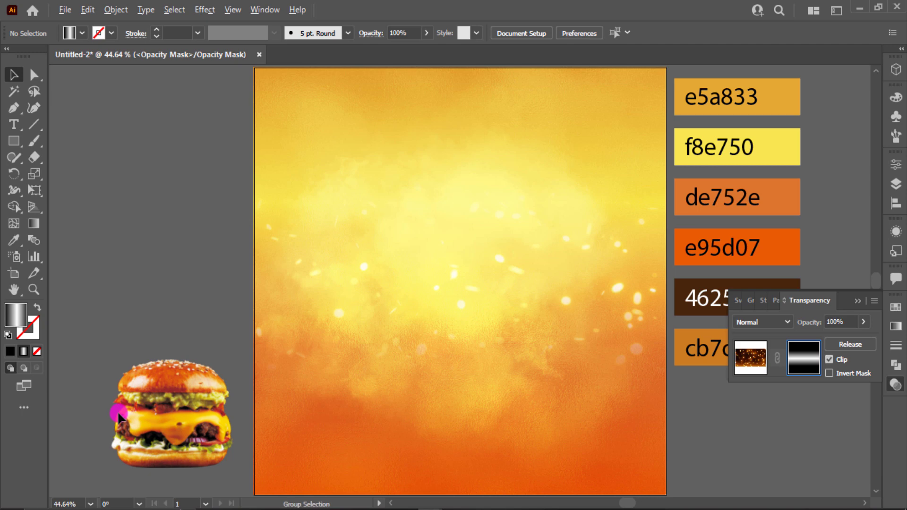
{"action": "scroll", "coordinate": [166, 376], "scroll_direction": "down", "scroll_amount": 2}
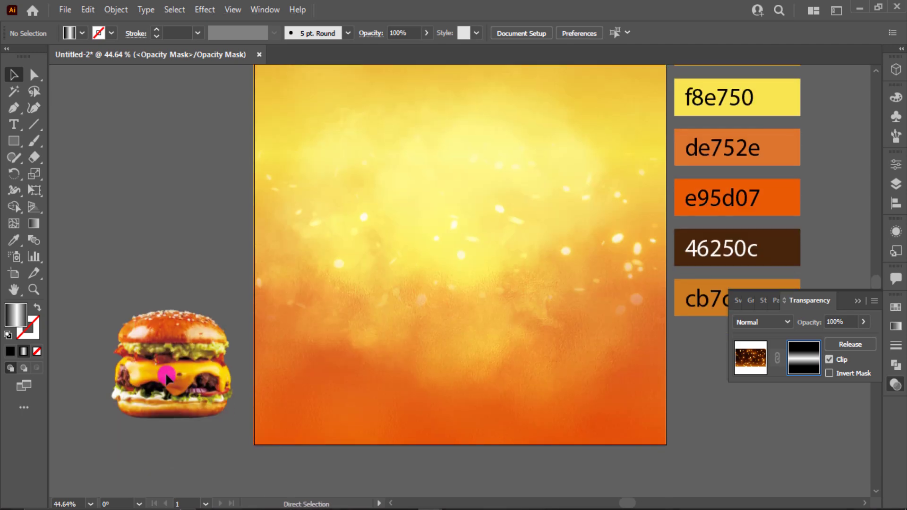
{"action": "left_click", "coordinate": [766, 362]}
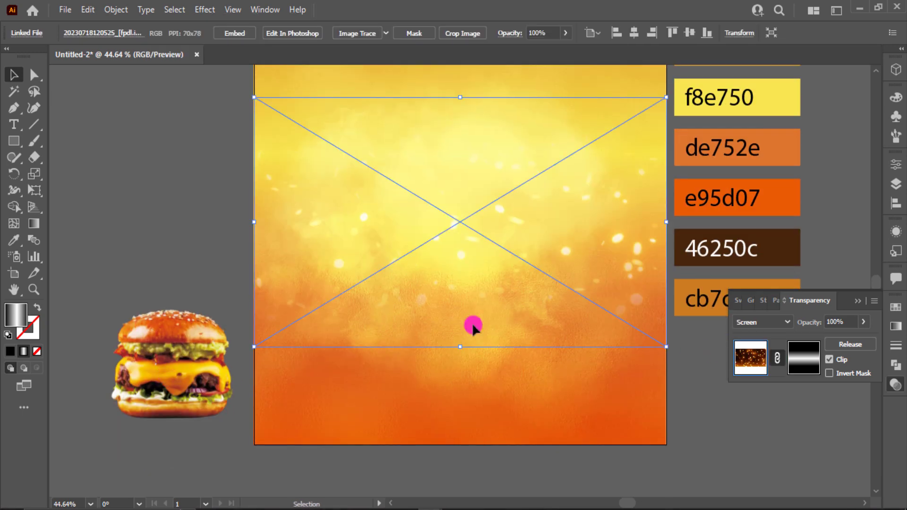
Bring the burger image to the front and move it onto the upper middle of the artboard.
{"action": "left_click", "coordinate": [156, 348]}
{"action": "right_click", "coordinate": [170, 363]}
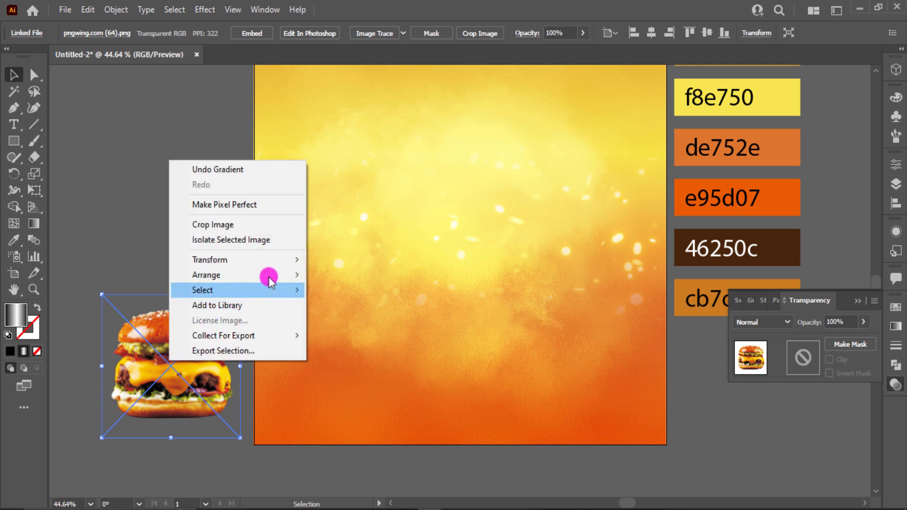
{"action": "mouse_move", "coordinate": [300, 273]}
{"action": "left_click", "coordinate": [338, 270]}
{"action": "scroll", "coordinate": [181, 421], "scroll_direction": "up", "scroll_amount": 3}
{"action": "left_click_drag", "start_coordinate": [181, 419], "coordinate": [470, 229]}
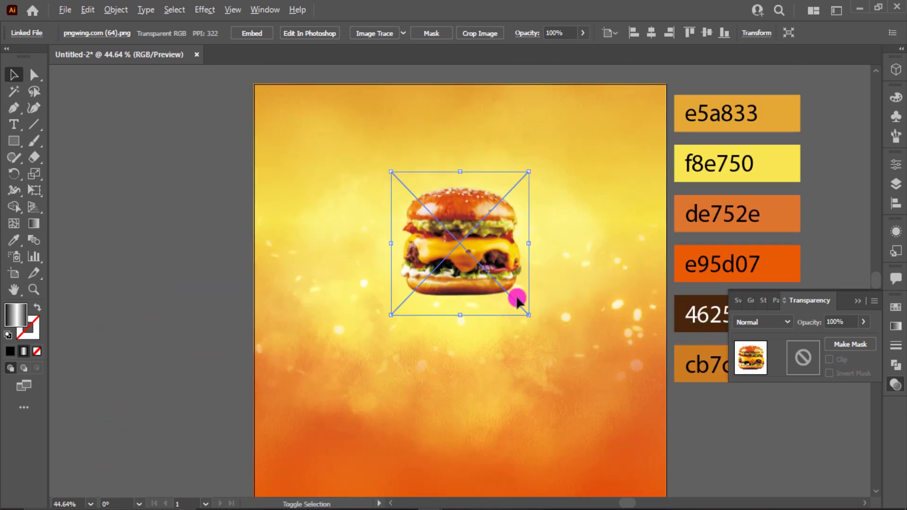
Enlarge the burger proportionally to over half the artboard width, lower it slightly and center it horizontally.
{"action": "left_click_drag", "start_coordinate": [527, 312], "coordinate": [585, 373]}
{"action": "scroll", "coordinate": [564, 361], "scroll_direction": "down", "scroll_amount": 1}
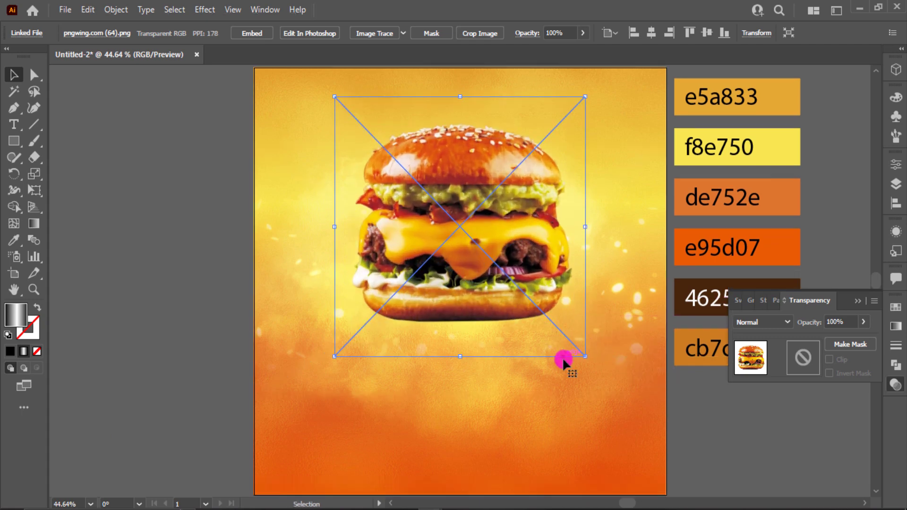
{"action": "left_click_drag", "start_coordinate": [501, 295], "coordinate": [503, 315]}
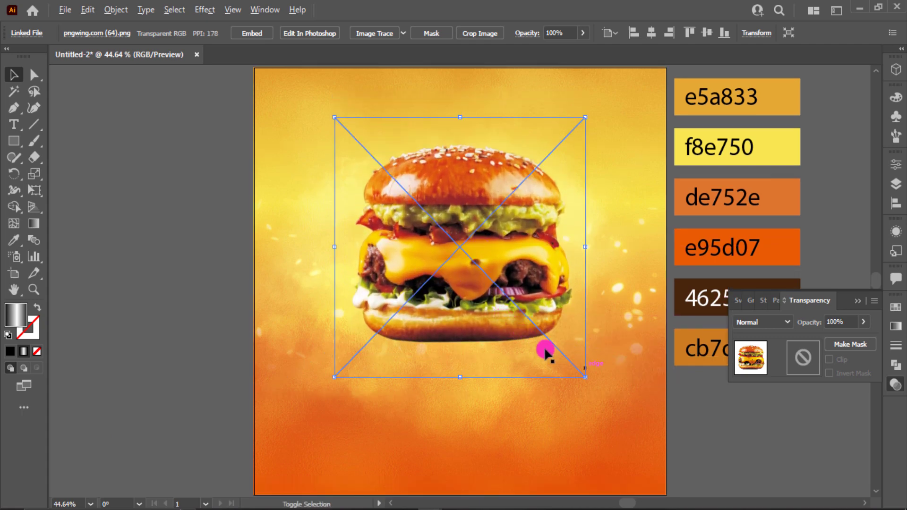
{"action": "left_click_drag", "start_coordinate": [586, 381], "coordinate": [591, 384]}
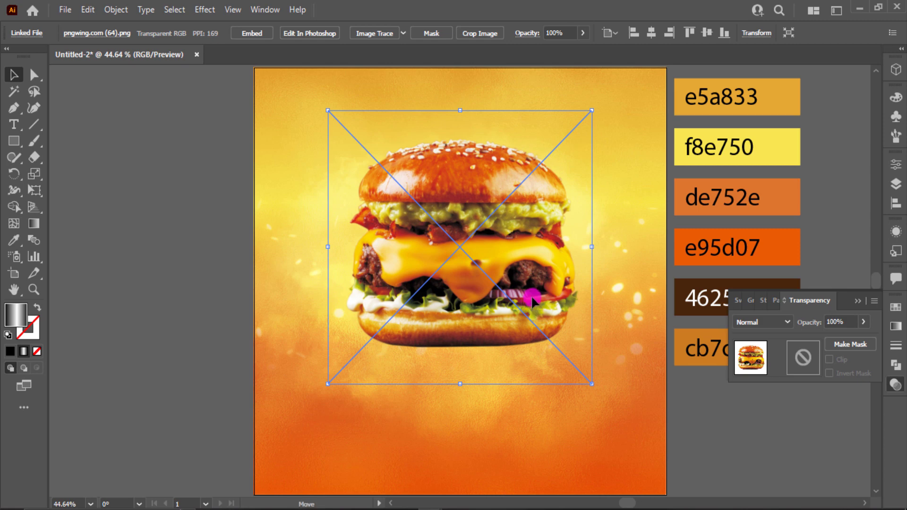
{"action": "left_click_drag", "start_coordinate": [532, 299], "coordinate": [535, 308]}
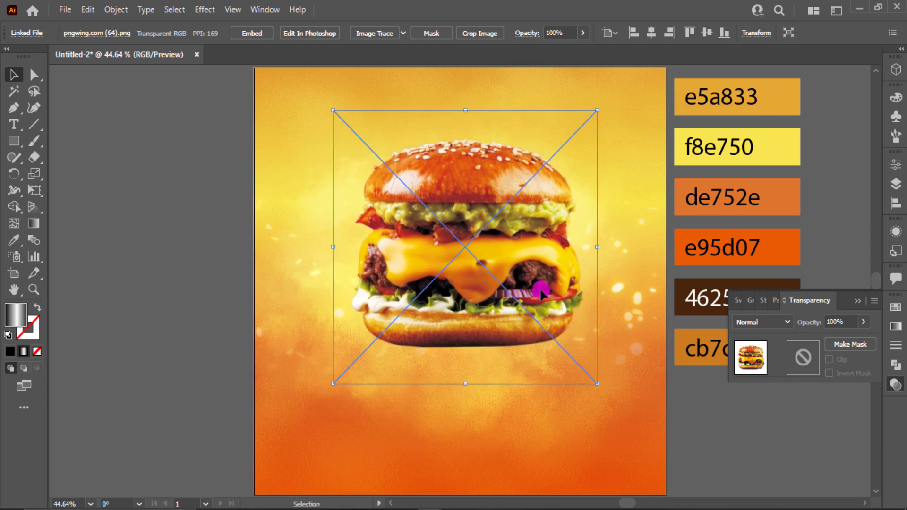
{"action": "left_click", "coordinate": [651, 33]}
{"action": "left_click", "coordinate": [126, 201]}
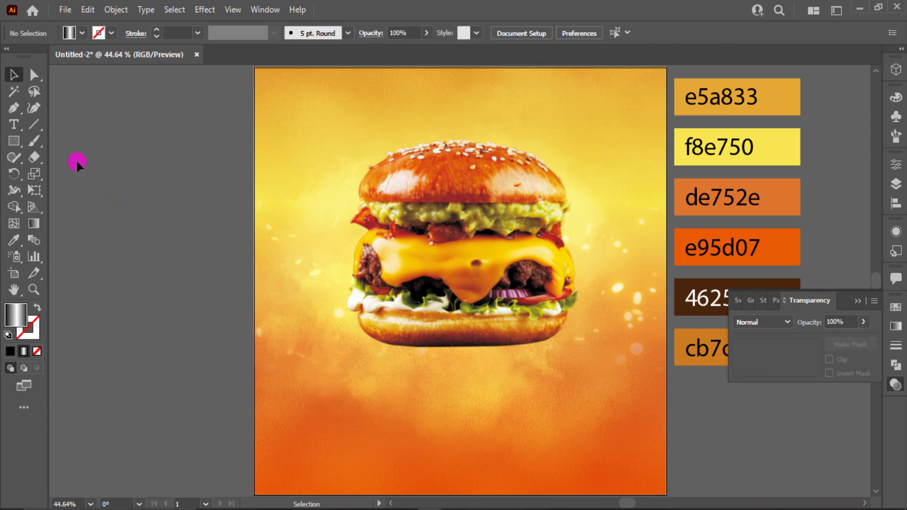
Draw a thin closed trapezoid with the Pen tool directly under the burger's bottom bun, wider at its base.
{"action": "key", "text": "p"}
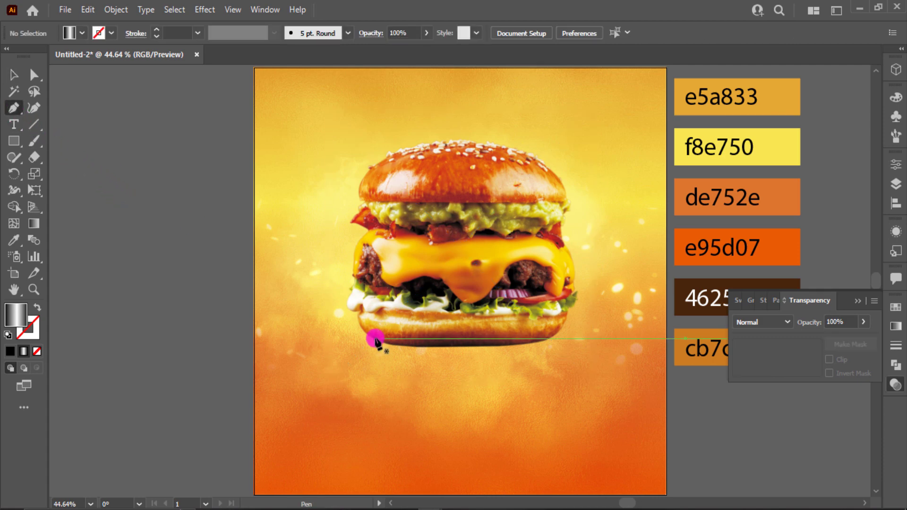
{"action": "left_click", "coordinate": [376, 338]}
{"action": "left_click", "coordinate": [543, 339]}
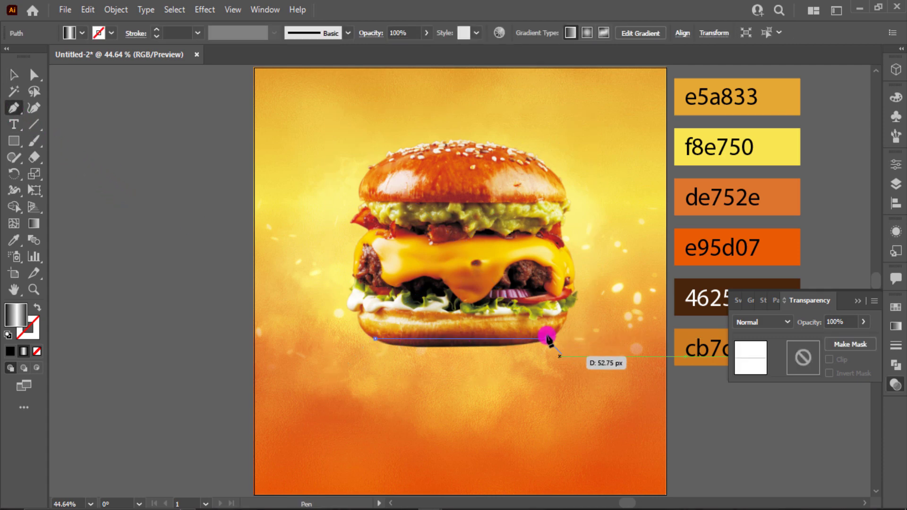
{"action": "left_click", "coordinate": [563, 355]}
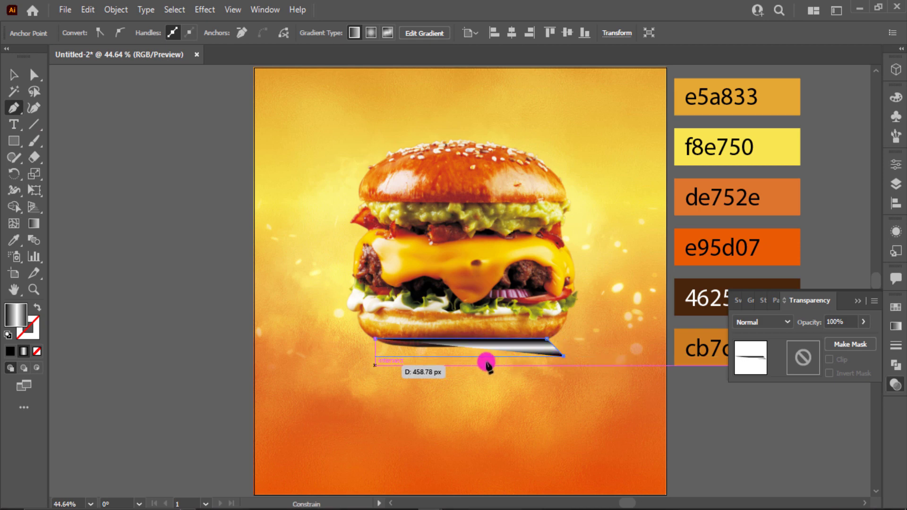
{"action": "left_click", "coordinate": [357, 356]}
{"action": "left_click", "coordinate": [375, 338]}
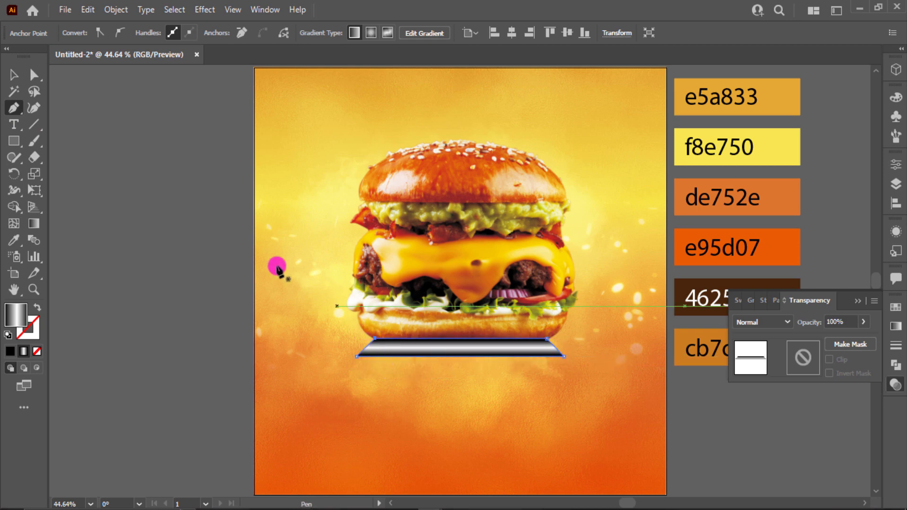
Remove the middle color stop from the trapezoid's linear gradient and set the starting black stop's opacity to 0%.
{"action": "left_click", "coordinate": [13, 74]}
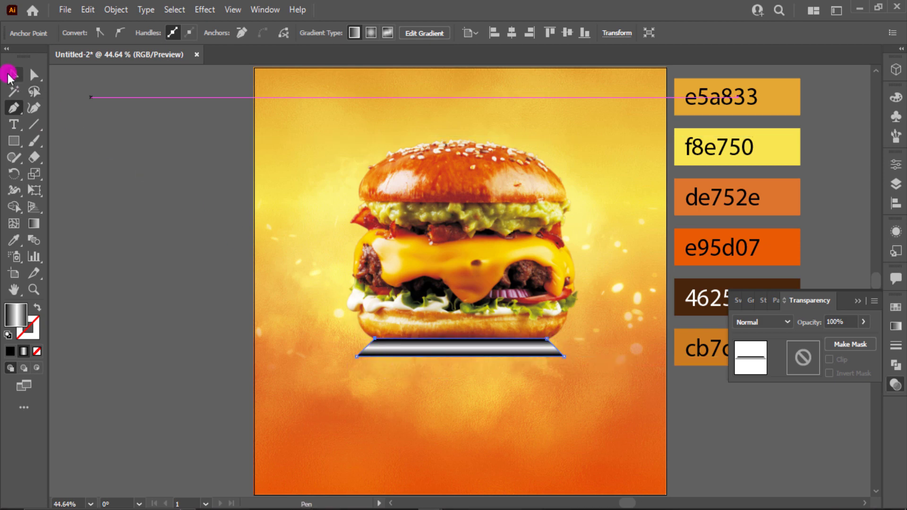
{"action": "left_click", "coordinate": [753, 300]}
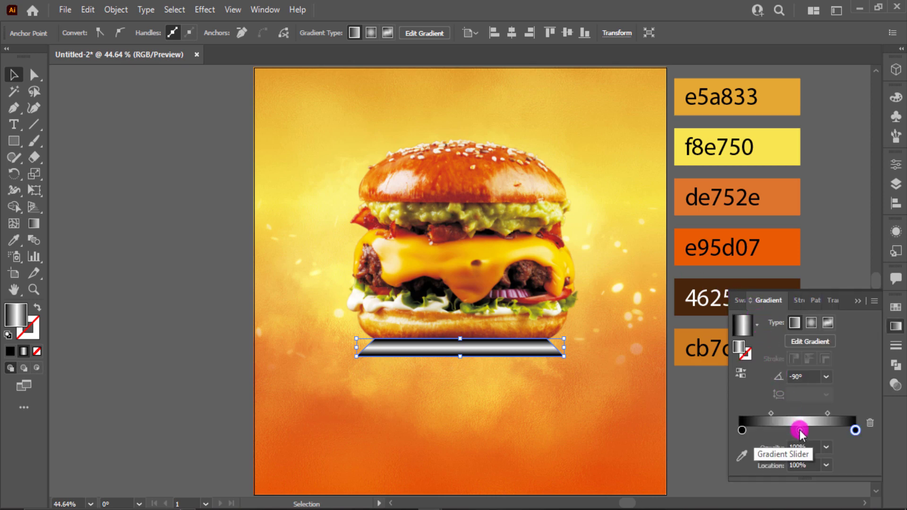
{"action": "left_click_drag", "start_coordinate": [800, 430], "coordinate": [767, 448]}
{"action": "left_click", "coordinate": [743, 430]}
{"action": "left_click", "coordinate": [798, 448]}
{"action": "type", "text": "0"}
{"action": "left_click", "coordinate": [546, 405]}
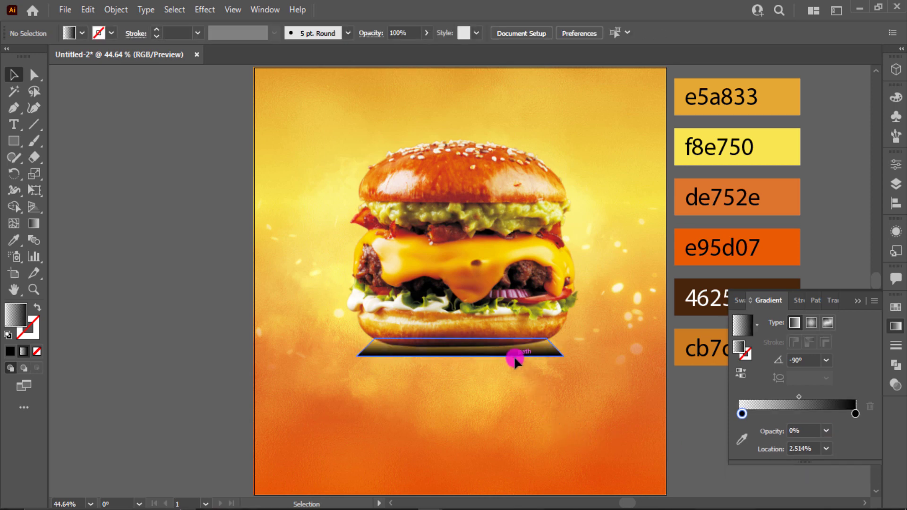
Reverse the trapezoid's gradient so it runs from black under the bun to transparent at its base.
{"action": "left_click", "coordinate": [515, 360]}
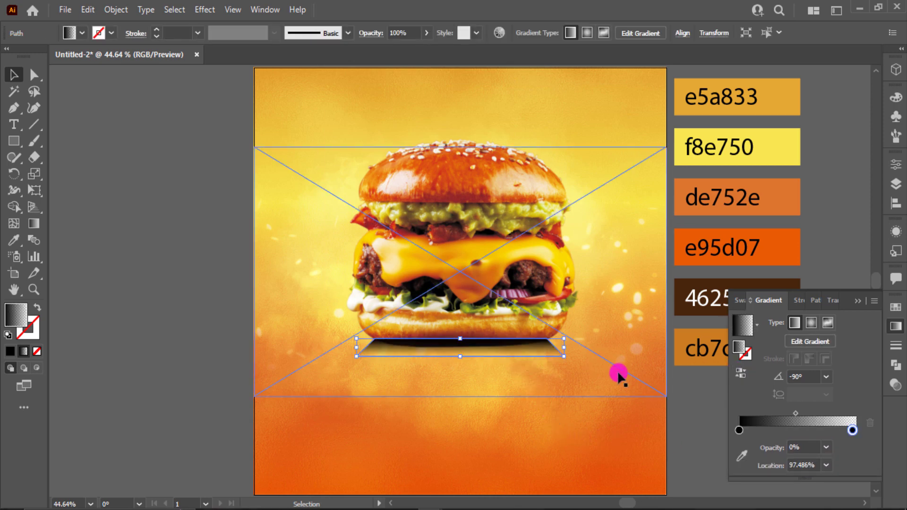
{"action": "left_click", "coordinate": [616, 375]}
{"action": "left_click", "coordinate": [468, 441]}
Apply a light Gaussian Blur to the trapezoid shadow under the burger.
{"action": "left_click", "coordinate": [451, 352]}
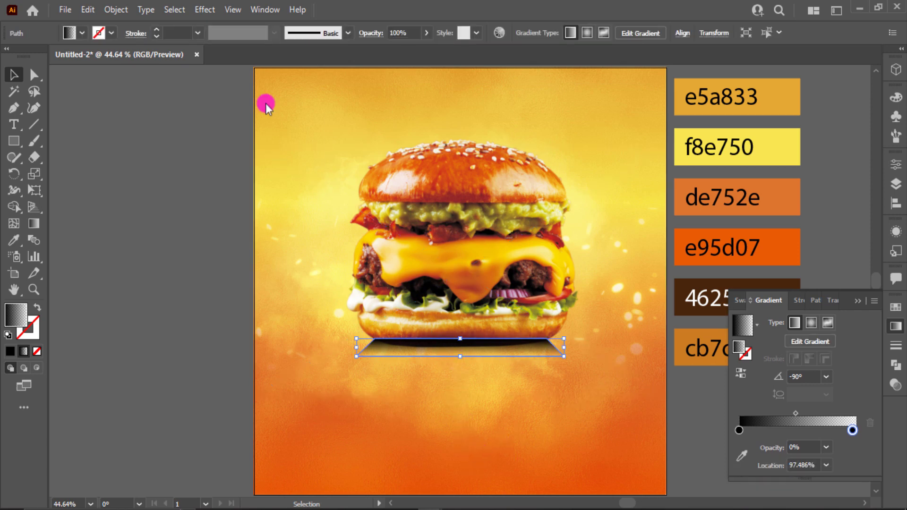
{"action": "left_click", "coordinate": [205, 9]}
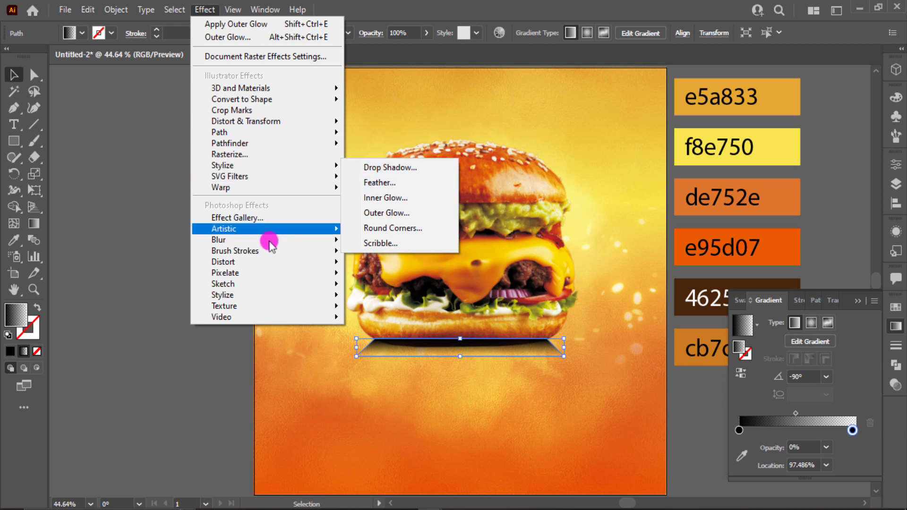
{"action": "mouse_move", "coordinate": [266, 239]}
{"action": "left_click", "coordinate": [326, 241]}
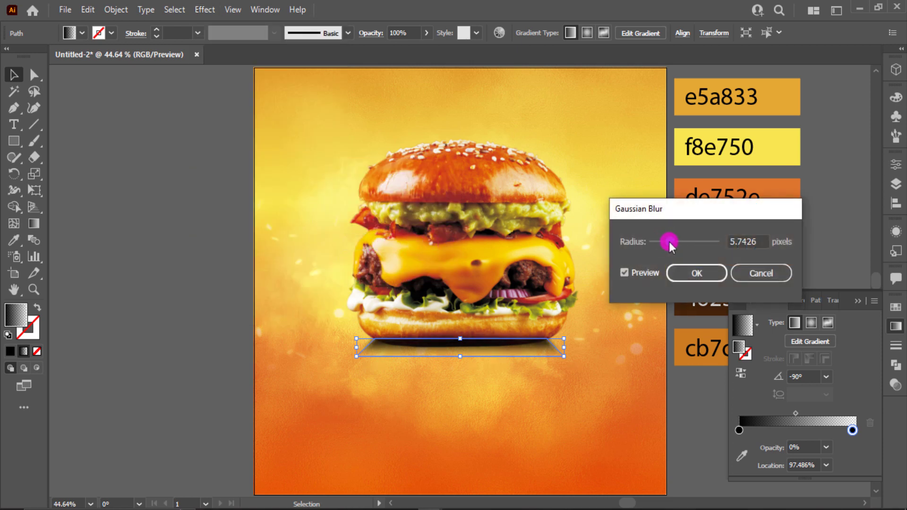
{"action": "left_click_drag", "start_coordinate": [668, 242], "coordinate": [676, 243]}
{"action": "left_click", "coordinate": [696, 273]}
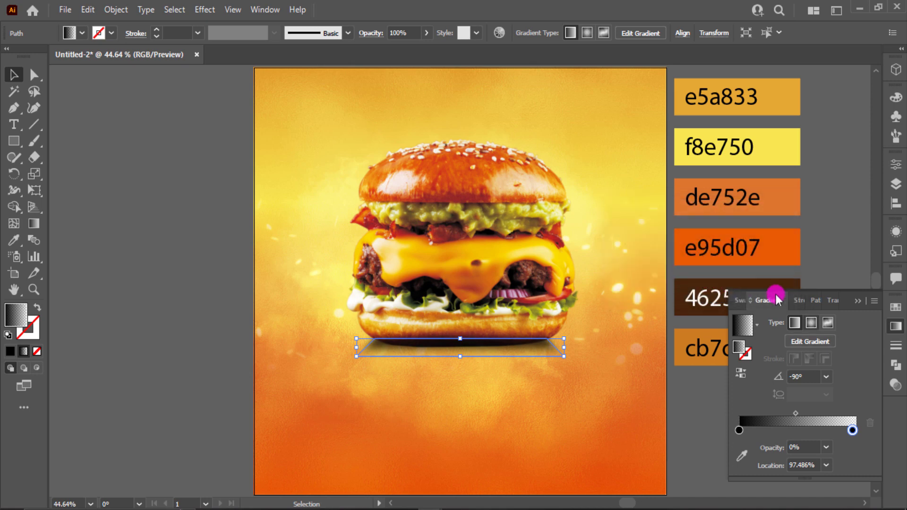
Set the trapezoid shadow's blending mode to Multiply and deselect it.
{"action": "left_click", "coordinate": [831, 301]}
{"action": "left_click", "coordinate": [752, 325]}
{"action": "left_click", "coordinate": [772, 96]}
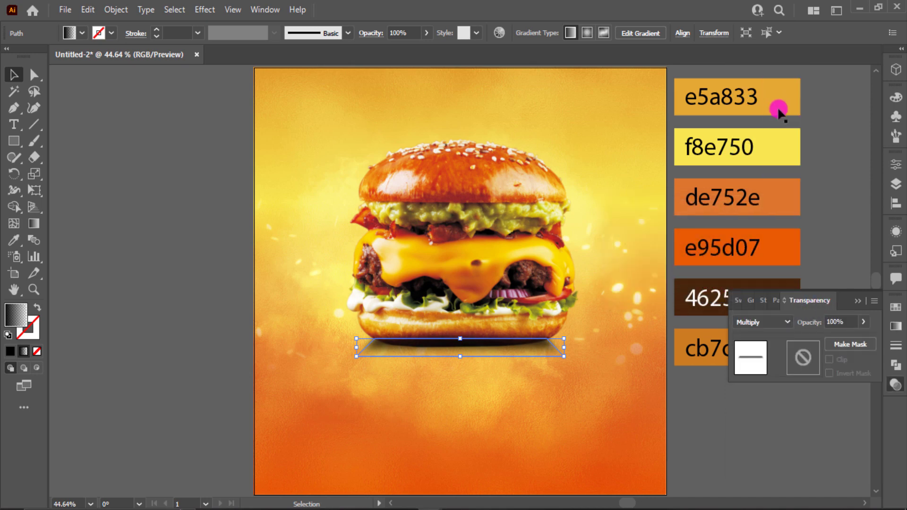
{"action": "left_click", "coordinate": [573, 384]}
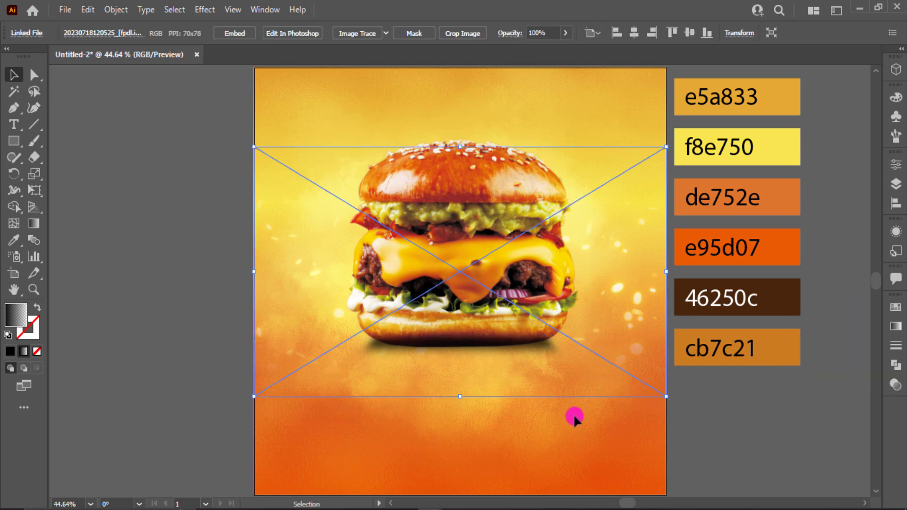
{"action": "left_click", "coordinate": [581, 432]}
Extend the shadow's lower edge downward and scale it slightly larger, about as wide as the burger.
{"action": "left_click", "coordinate": [509, 351]}
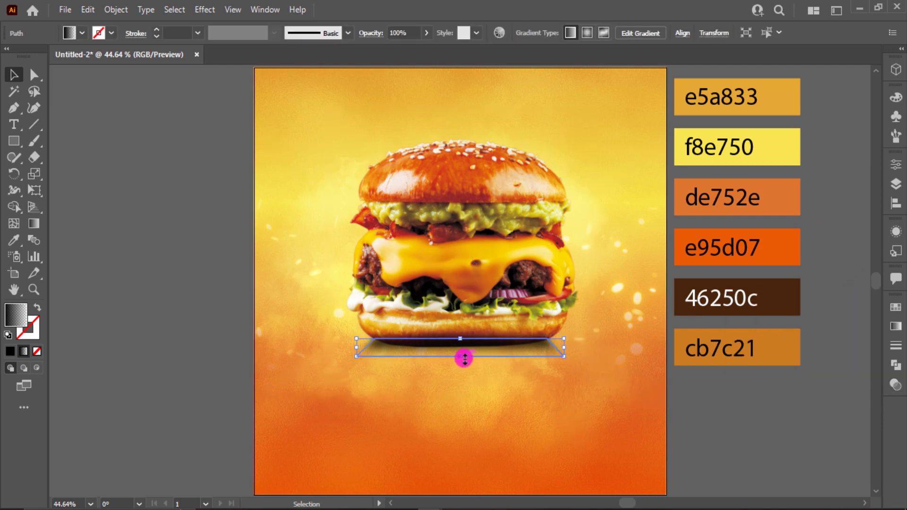
{"action": "left_click_drag", "start_coordinate": [460, 357], "coordinate": [460, 366]}
{"action": "left_click", "coordinate": [461, 421]}
{"action": "left_click", "coordinate": [566, 351]}
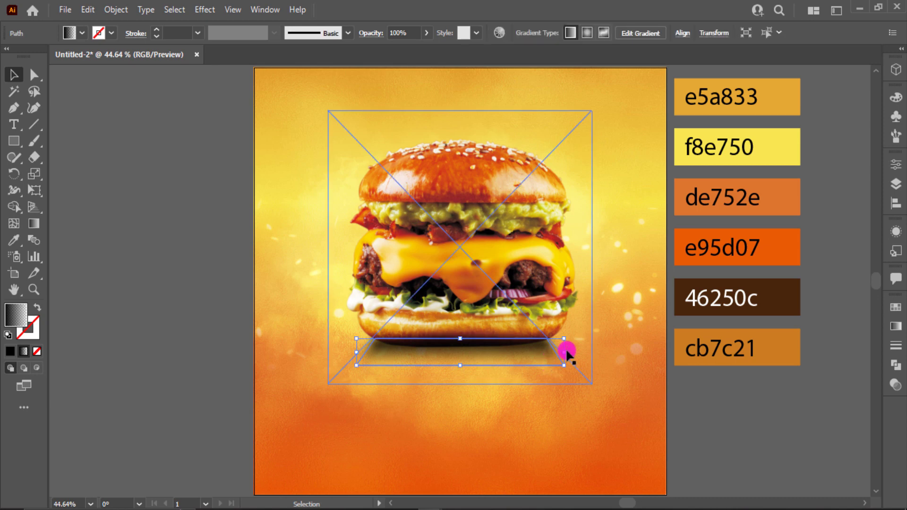
{"action": "left_click_drag", "start_coordinate": [566, 352], "coordinate": [573, 354]}
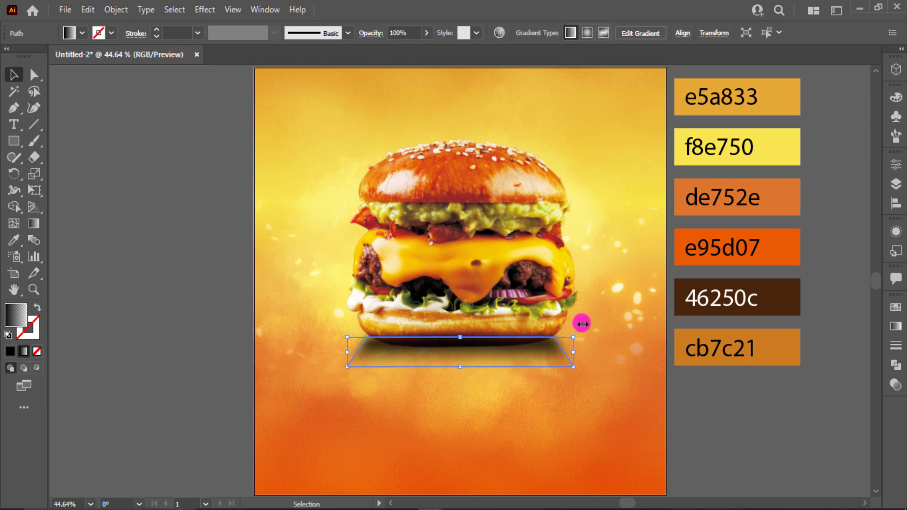
Bring the burger image to the front, above the shadow.
{"action": "left_click", "coordinate": [518, 275]}
{"action": "right_click", "coordinate": [519, 276]}
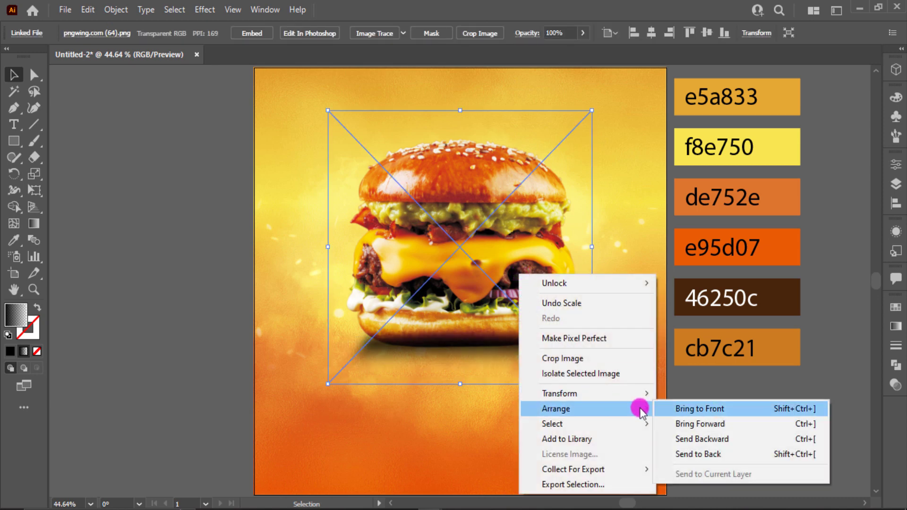
{"action": "left_click", "coordinate": [656, 407]}
{"action": "left_click", "coordinate": [652, 403]}
{"action": "left_click", "coordinate": [524, 354]}
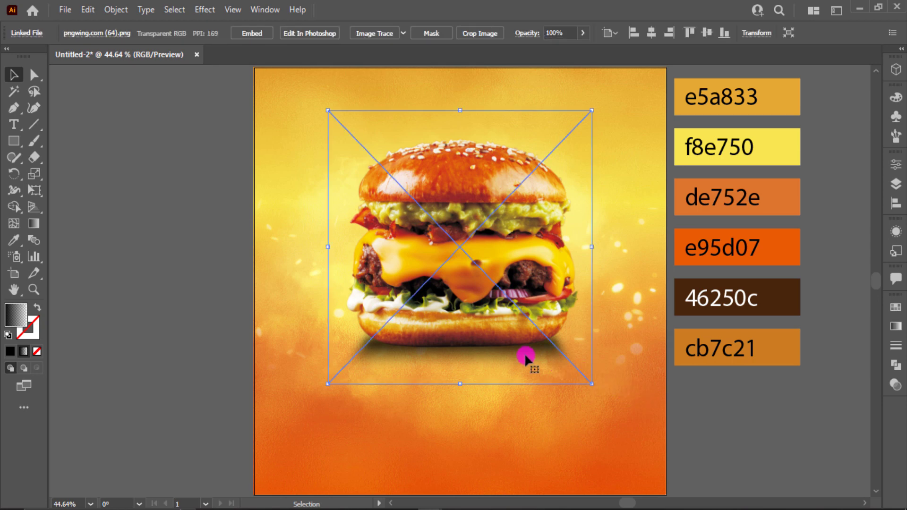
Narrow the shadow slightly about its center and move its transparent gradient stop to the 78.4916% location.
{"action": "key", "text": "ctrl+shift+a"}
{"action": "left_click", "coordinate": [525, 355]}
{"action": "left_click_drag", "start_coordinate": [573, 353], "coordinate": [569, 353]}
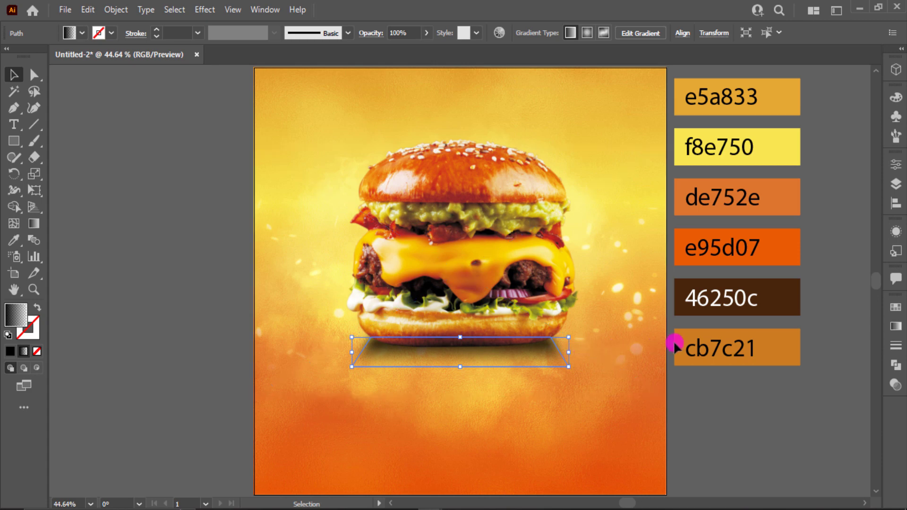
{"action": "left_click", "coordinate": [894, 326]}
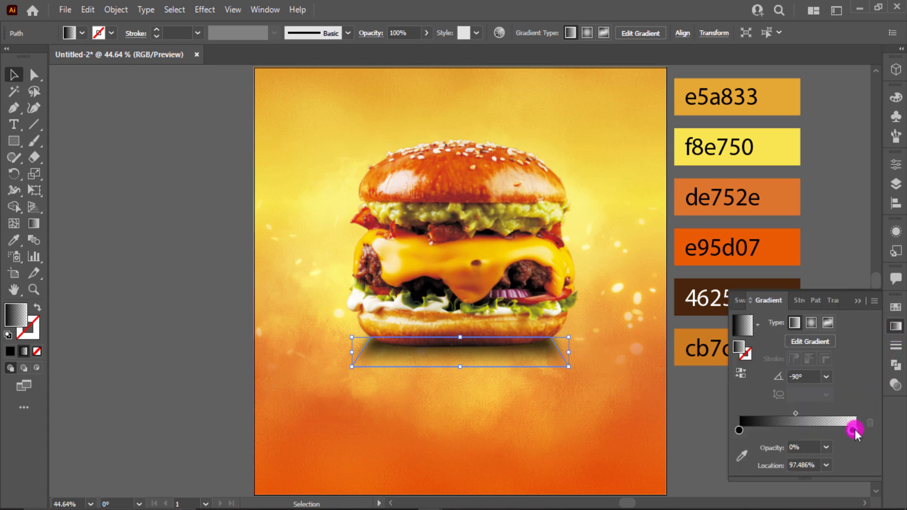
{"action": "left_click_drag", "start_coordinate": [854, 430], "coordinate": [831, 432]}
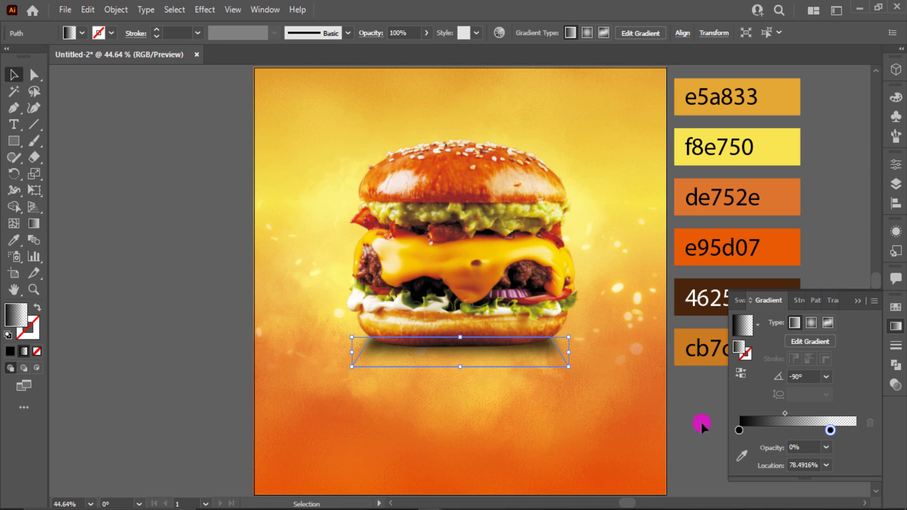
{"action": "left_click", "coordinate": [571, 412]}
Lower the shadow's opacity to about 81% and leave it deselected in the regular artwork view.
{"action": "left_click", "coordinate": [492, 350]}
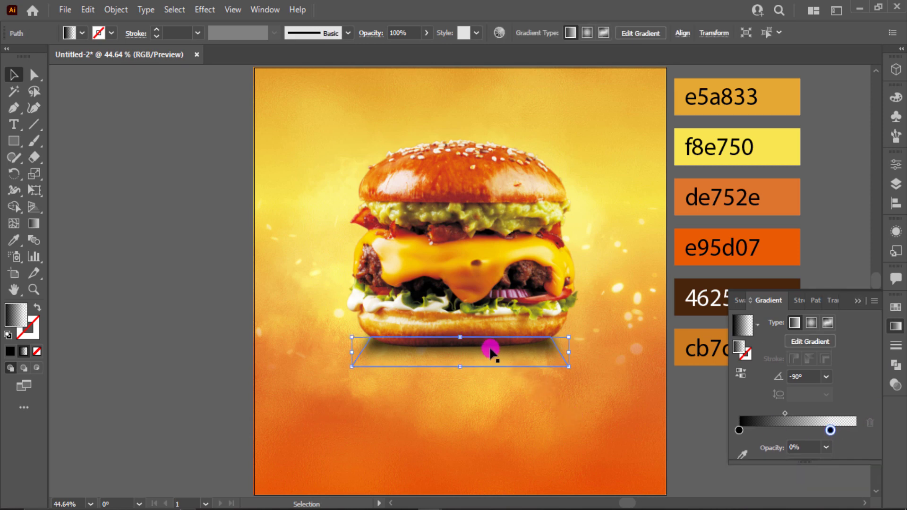
{"action": "left_click", "coordinate": [833, 301]}
{"action": "left_click_drag", "start_coordinate": [866, 326], "coordinate": [850, 347]}
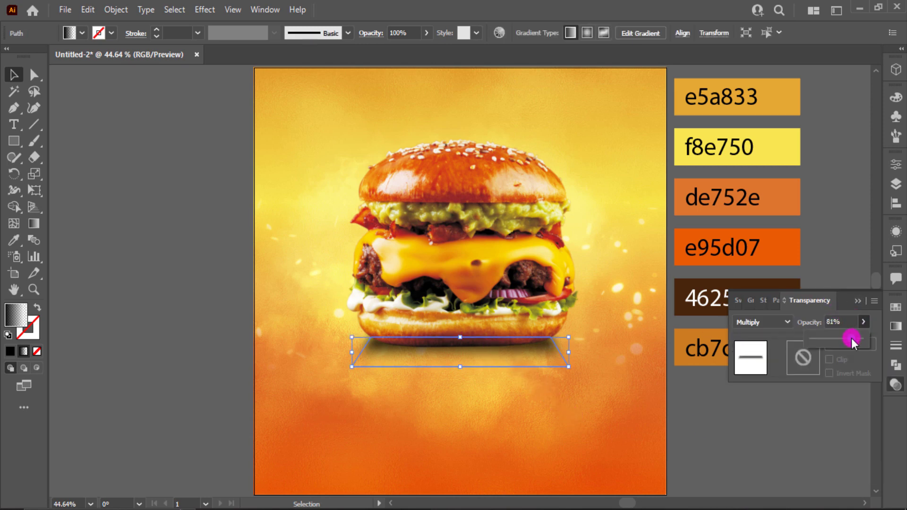
{"action": "left_click", "coordinate": [656, 404]}
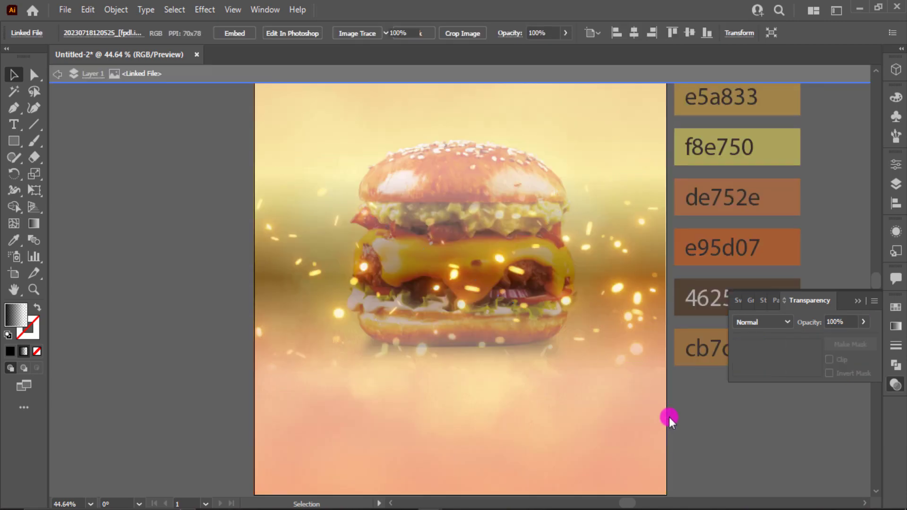
{"action": "left_click", "coordinate": [762, 408]}
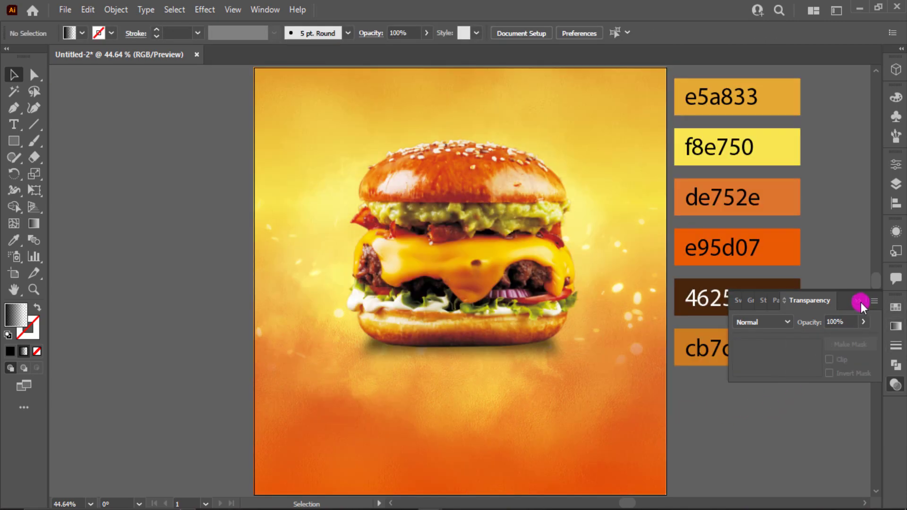
Select the artwork on the artboard and lock it in place.
{"action": "left_click", "coordinate": [858, 300]}
{"action": "key", "text": "ctrl+a"}
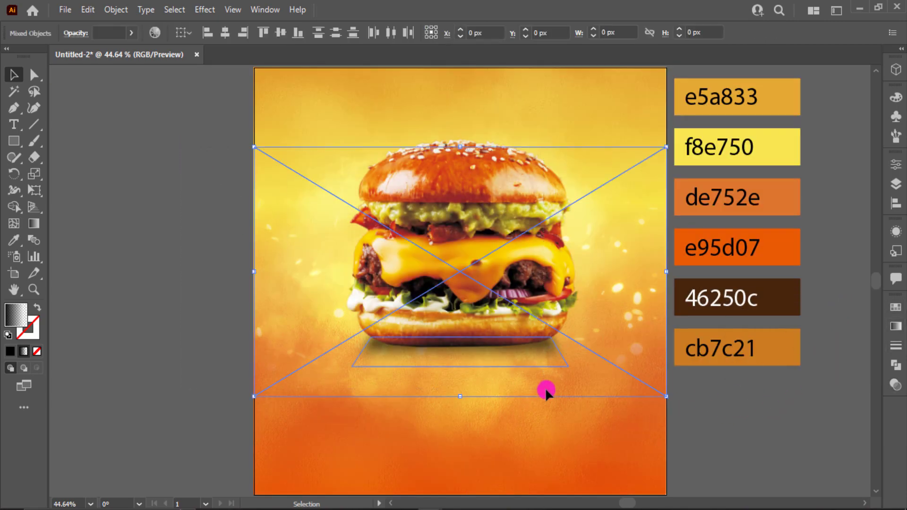
{"action": "key", "text": "ctrl+2"}
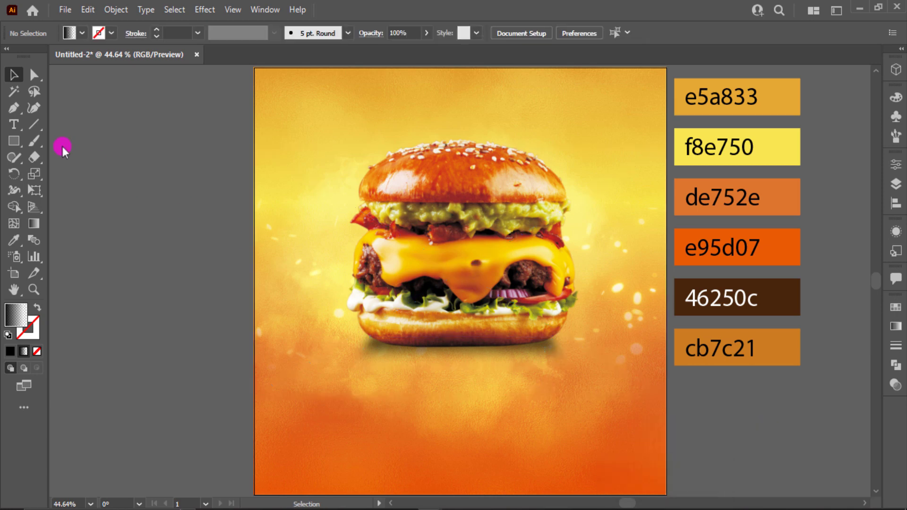
Add the text HOT & SPICY on the pasteboard beside the poster and enlarge it to about 38.6 pt.
{"action": "key", "text": "t"}
{"action": "left_click", "coordinate": [97, 140]}
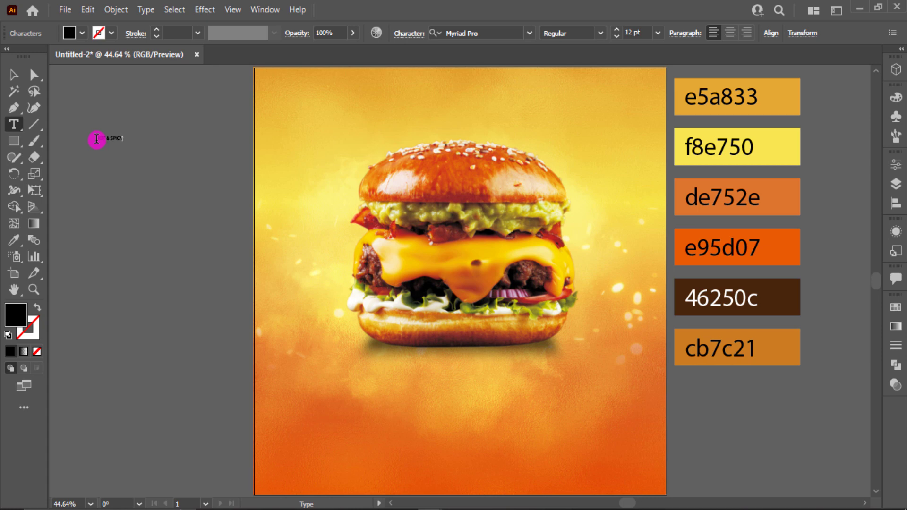
{"action": "left_click", "coordinate": [10, 80]}
{"action": "left_click_drag", "start_coordinate": [120, 146], "coordinate": [188, 140]}
Change the HOT & SPICY text's font to Cheddar Gothic Rough Regular.
{"action": "left_click", "coordinate": [486, 34]}
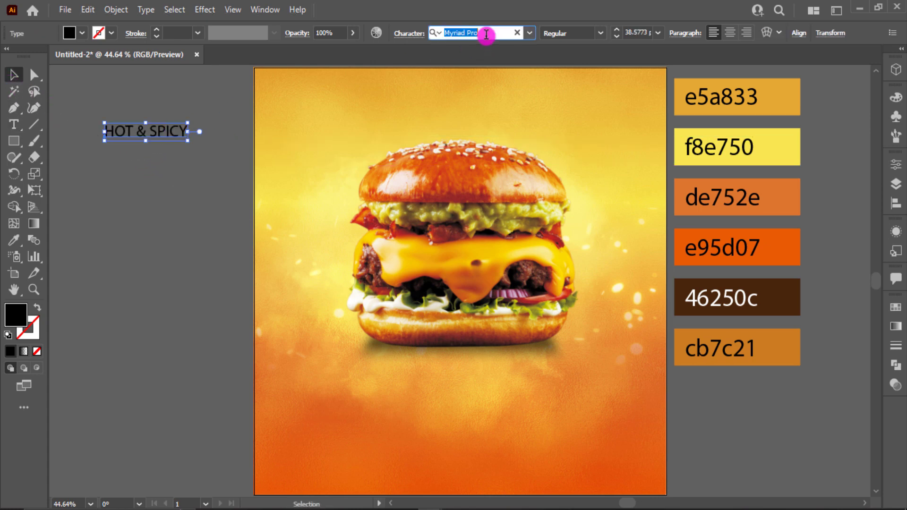
{"action": "type", "text": "che"}
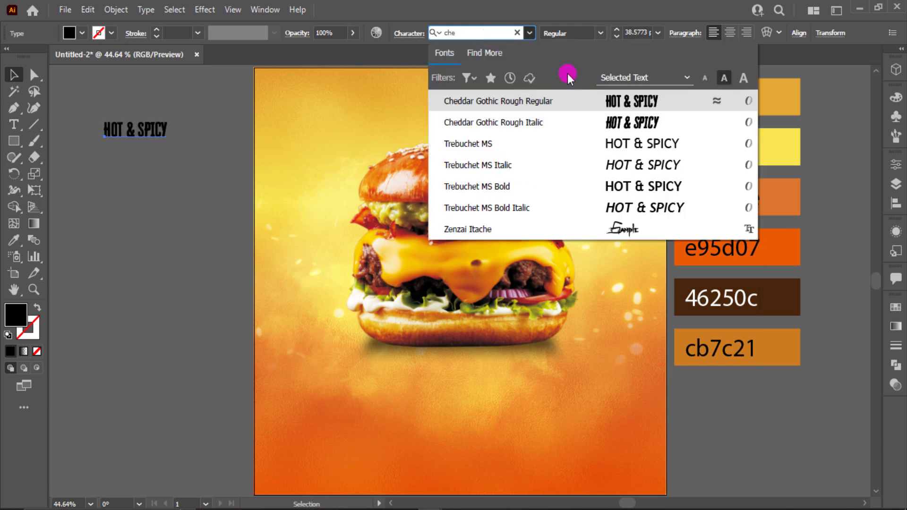
{"action": "key", "text": "Return"}
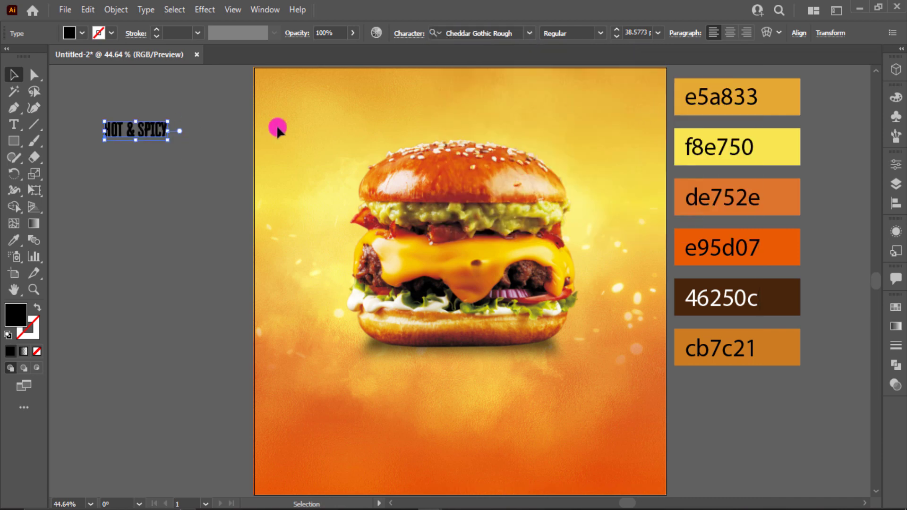
Duplicate the HOT & SPICY text directly below itself and change the copy's wording to DELICIOUS.
{"action": "left_click_drag", "start_coordinate": [156, 131], "coordinate": [151, 148]}
{"action": "triple_click", "coordinate": [152, 150]}
{"action": "type", "text": "DELICIOUS"}
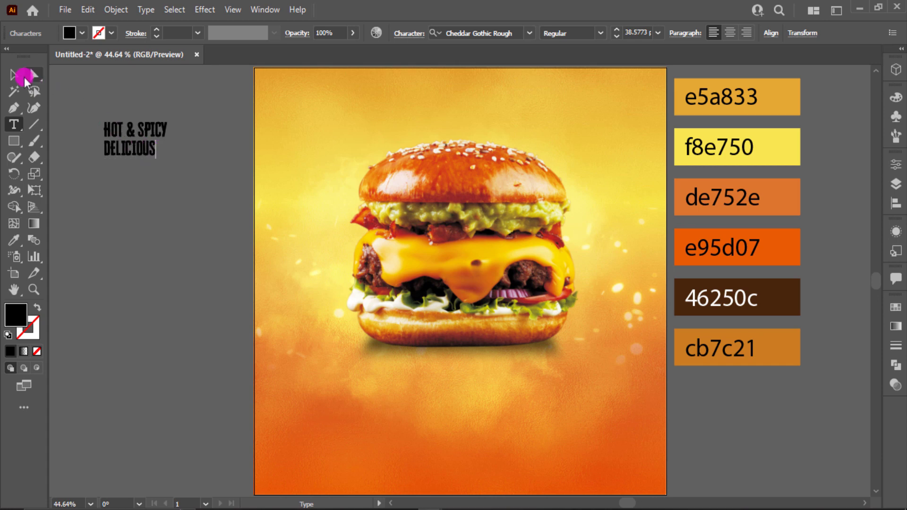
{"action": "left_click", "coordinate": [24, 78]}
{"action": "left_click", "coordinate": [140, 166]}
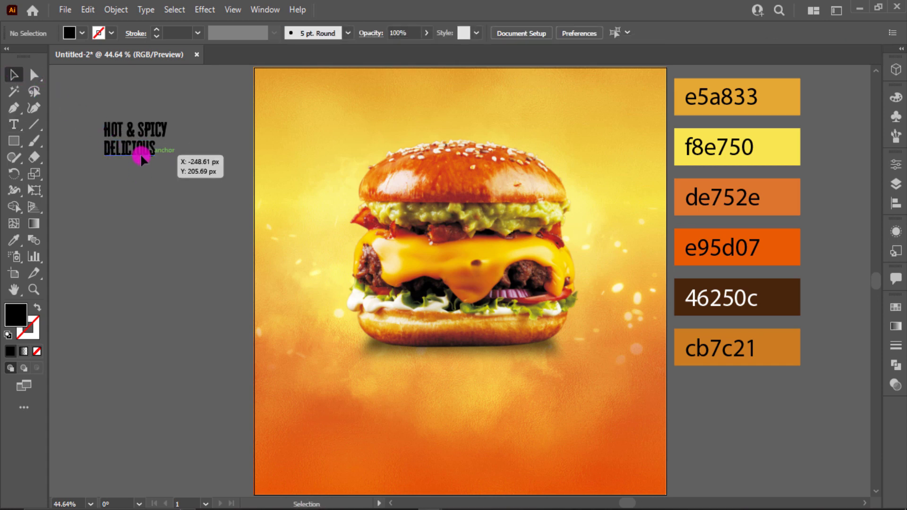
Scale the DELICIOUS text proportionally to about 47.2 pt so its width matches the HOT & SPICY line.
{"action": "scroll", "coordinate": [140, 153], "scroll_direction": "up", "scroll_amount": 4}
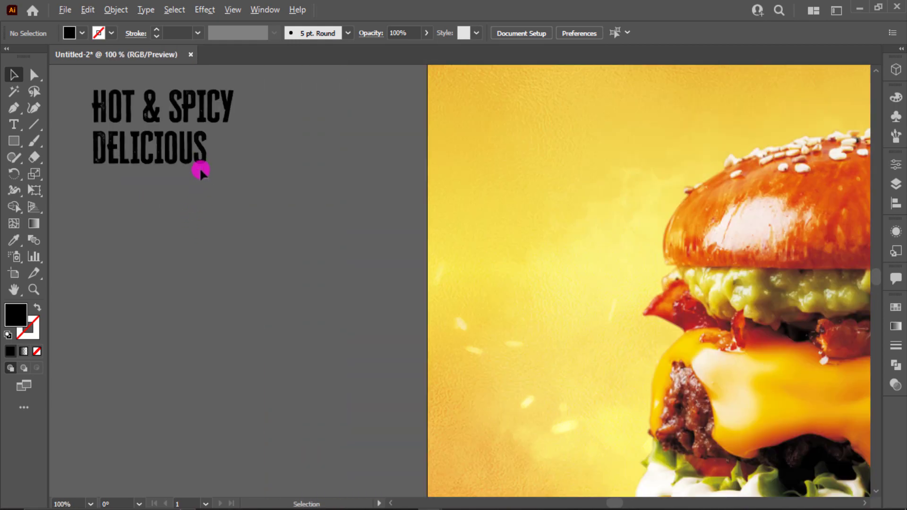
{"action": "left_click", "coordinate": [201, 158]}
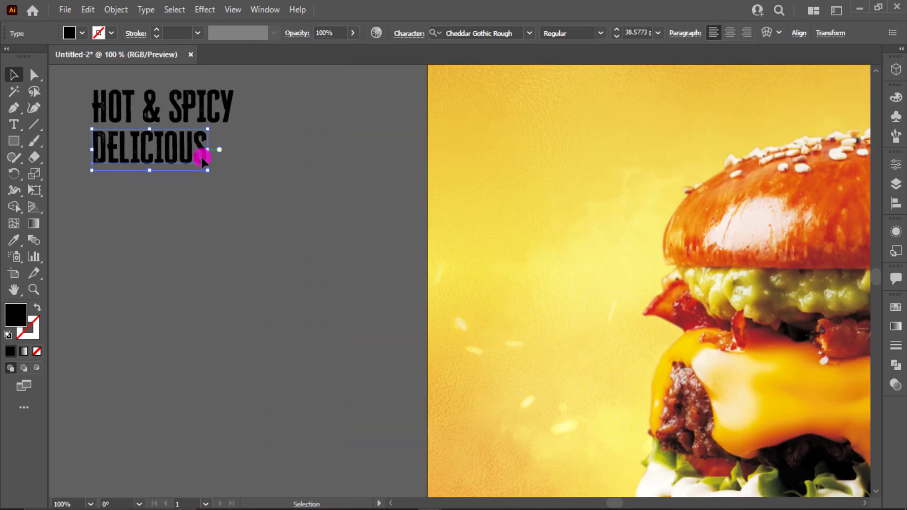
{"action": "left_click_drag", "start_coordinate": [207, 170], "coordinate": [229, 185]}
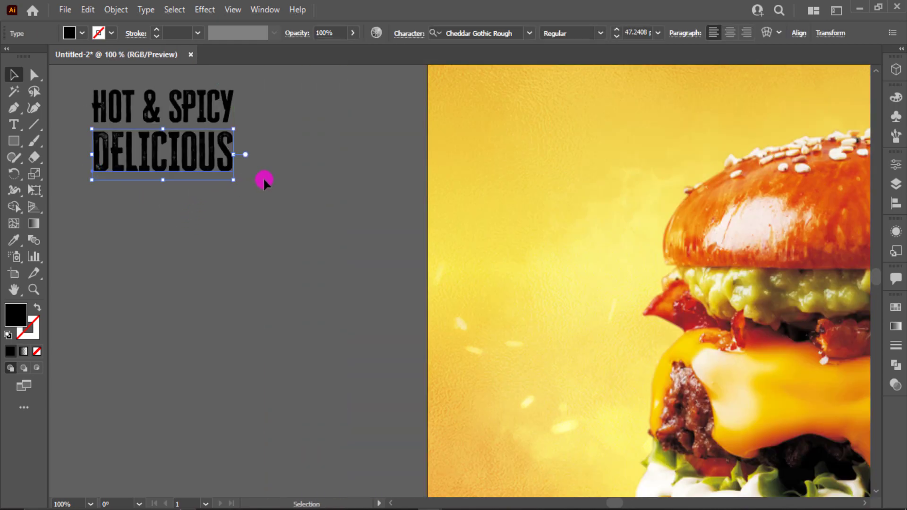
{"action": "left_click", "coordinate": [181, 188]}
{"action": "left_click_drag", "start_coordinate": [180, 164], "coordinate": [183, 202]}
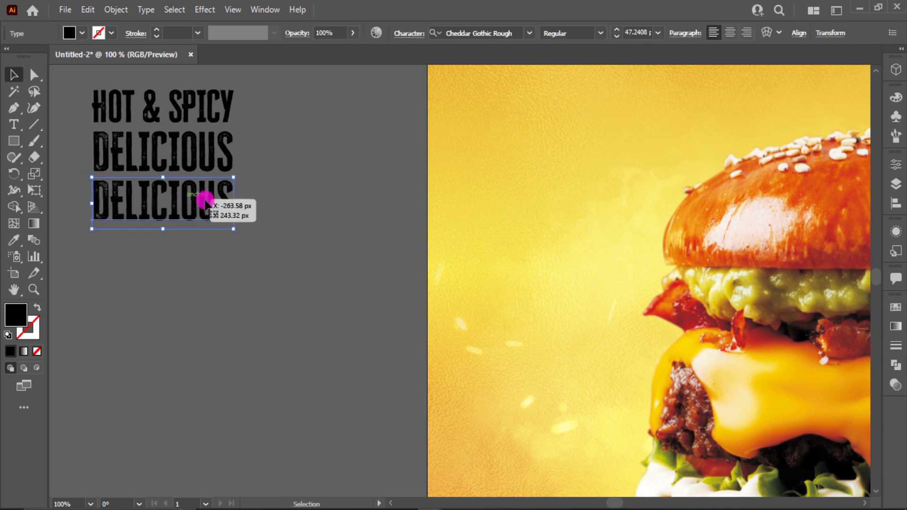
{"action": "key", "text": "Delete"}
{"action": "left_click", "coordinate": [206, 170]}
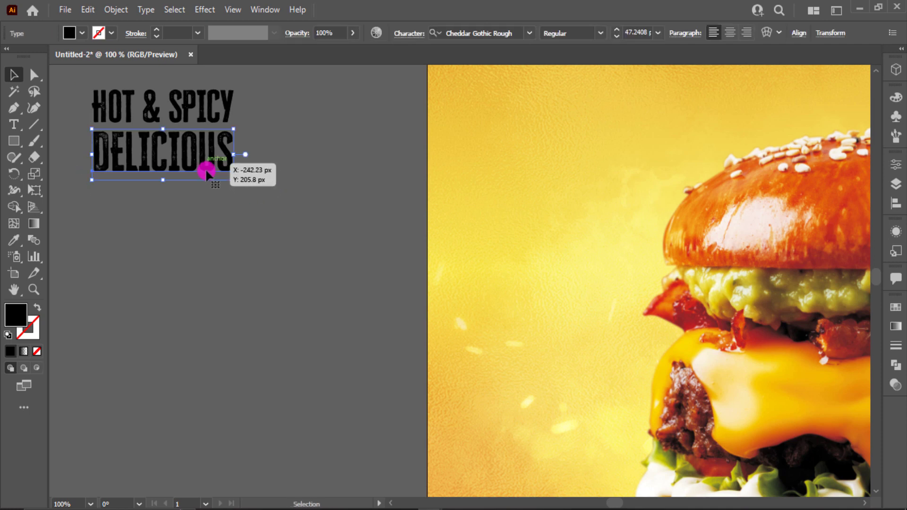
Duplicate the DELICIOUS text directly below itself and change the copy's wording to BURGER.
{"action": "left_click", "coordinate": [239, 172]}
{"action": "left_click_drag", "start_coordinate": [210, 165], "coordinate": [185, 203]}
{"action": "double_click", "coordinate": [185, 201]}
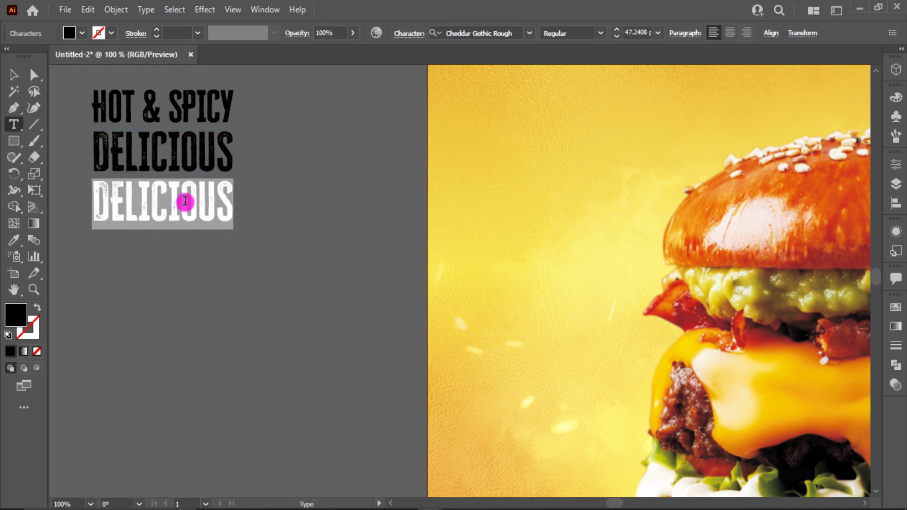
{"action": "type", "text": "BURGER"}
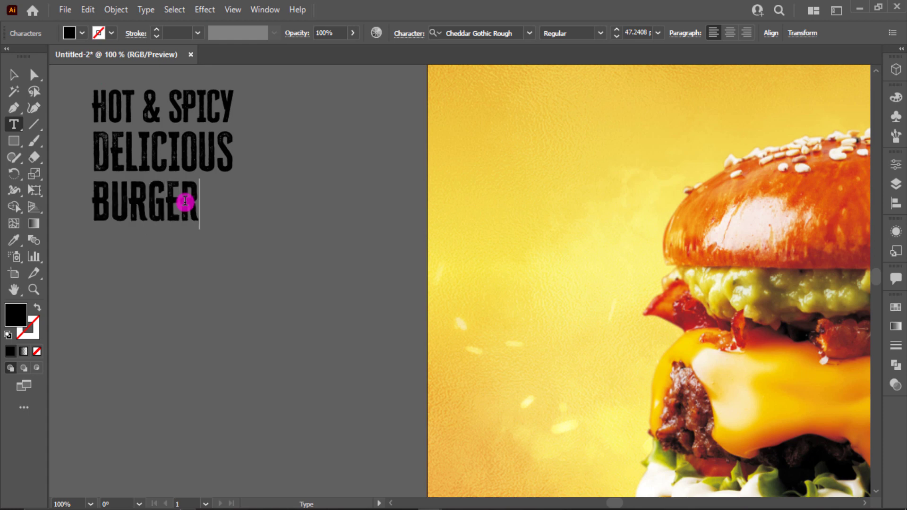
{"action": "left_click", "coordinate": [13, 75]}
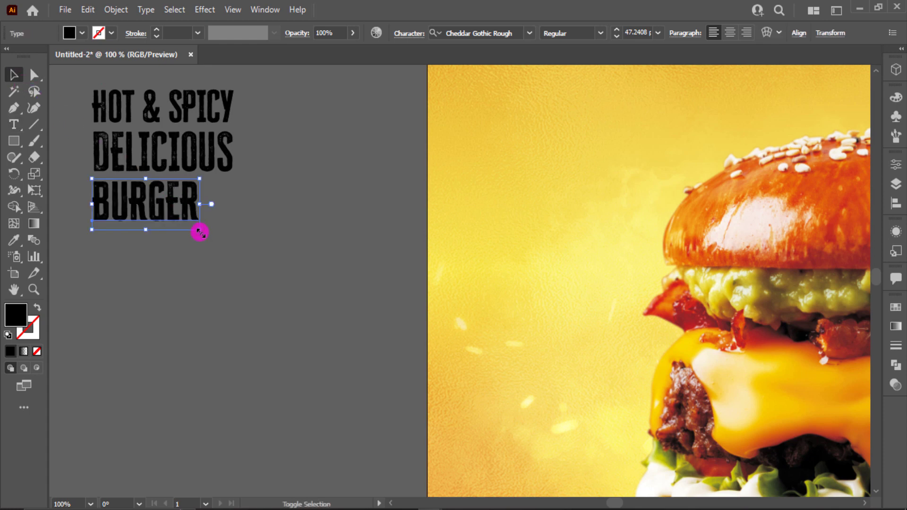
Scale the BURGER text up proportionally so its width matches the two headline lines above it.
{"action": "left_click_drag", "start_coordinate": [199, 231], "coordinate": [348, 336]}
{"action": "left_click", "coordinate": [283, 179]}
{"action": "left_click", "coordinate": [166, 242]}
{"action": "key", "text": "ctrl+0"}
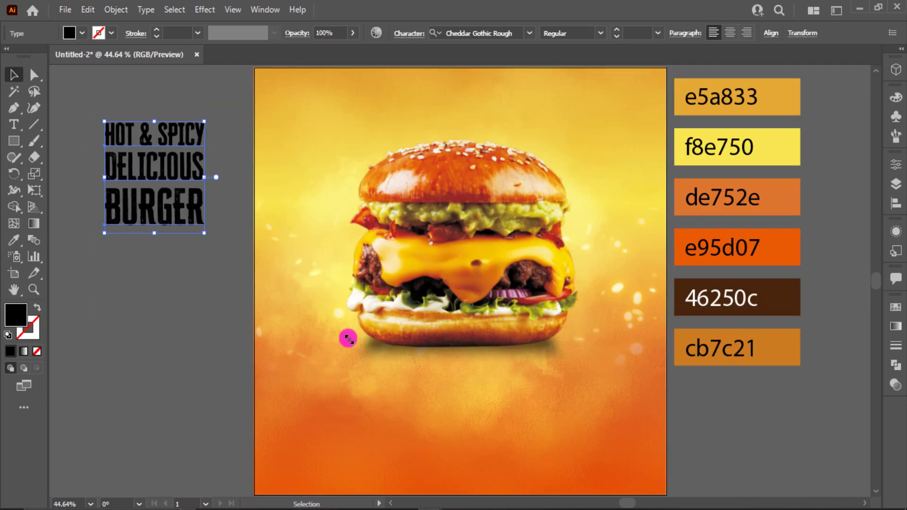
{"action": "left_click", "coordinate": [145, 330]}
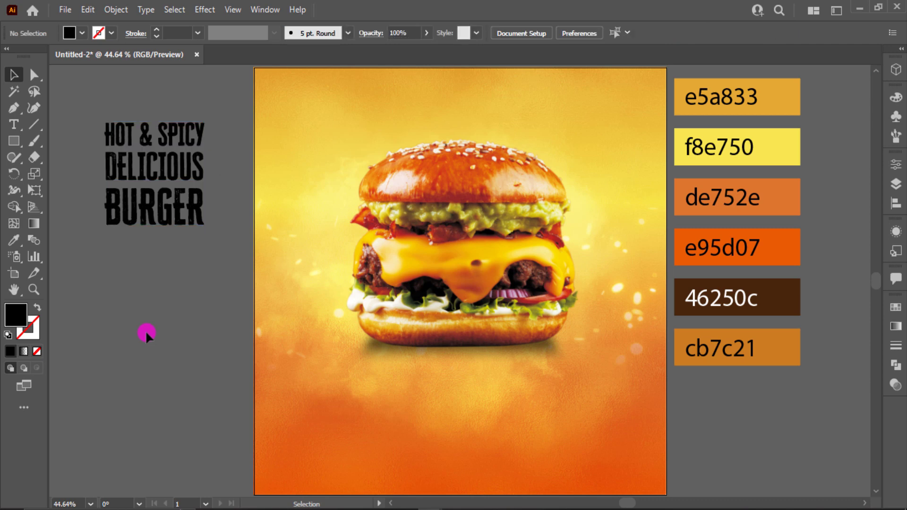
Enlarge the three headline lines together and reposition them on the pasteboard beside the poster.
{"action": "left_click_drag", "start_coordinate": [91, 108], "coordinate": [239, 266]}
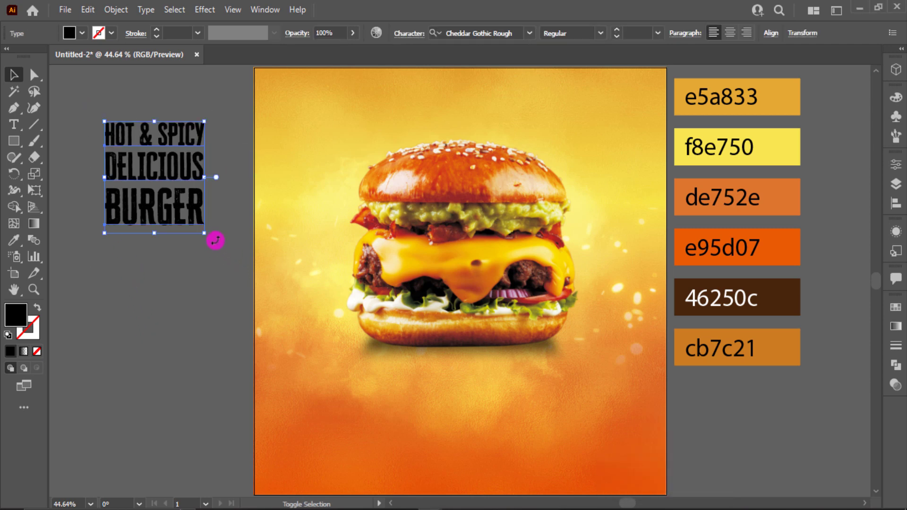
{"action": "left_click_drag", "start_coordinate": [212, 236], "coordinate": [259, 286]}
{"action": "left_click_drag", "start_coordinate": [203, 257], "coordinate": [176, 282]}
Recolor all three headline lines with the dark brown sampled from the 46250c swatch.
{"action": "key", "text": "i"}
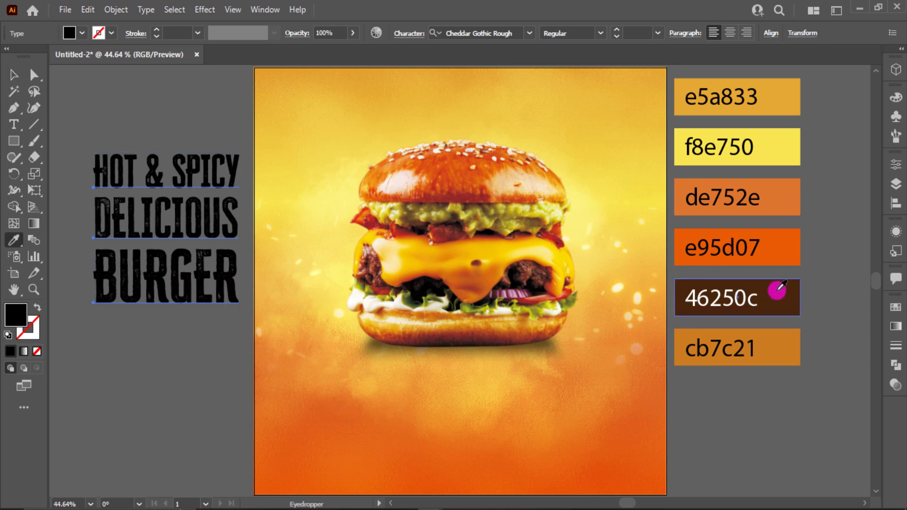
{"action": "left_click", "coordinate": [768, 291]}
{"action": "left_click", "coordinate": [14, 74]}
{"action": "left_click", "coordinate": [103, 108]}
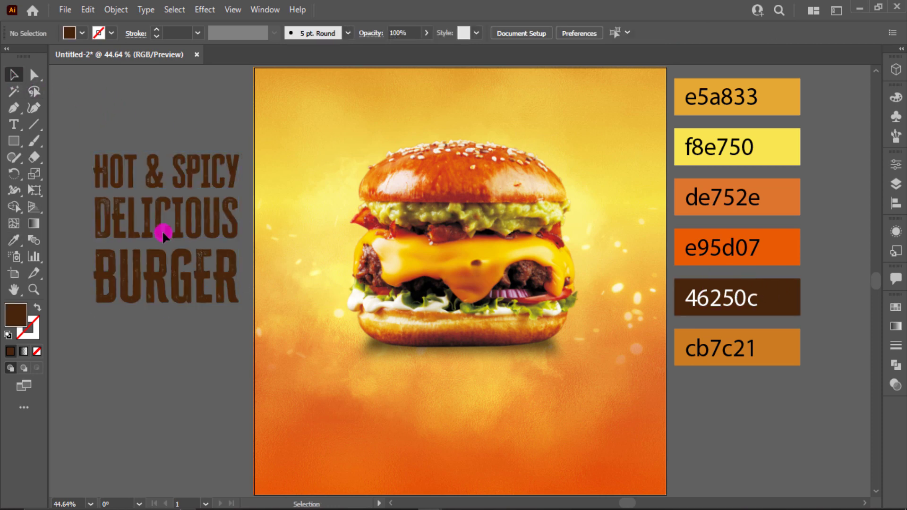
Enlarge the stacked headline a little more and convert its text to outlines.
{"action": "left_click", "coordinate": [131, 192]}
{"action": "left_click_drag", "start_coordinate": [240, 315], "coordinate": [262, 346]}
{"action": "left_click_drag", "start_coordinate": [185, 216], "coordinate": [125, 178]}
{"action": "right_click", "coordinate": [128, 178]}
{"action": "left_click", "coordinate": [208, 293]}
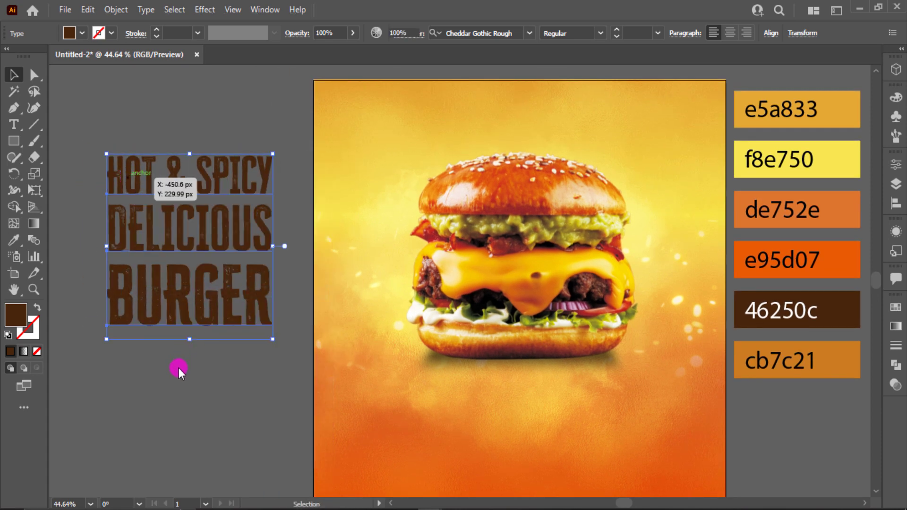
Draw a dark brown rectangle covering the word HOT with a small margin around the letters.
{"action": "left_click", "coordinate": [83, 193]}
{"action": "scroll", "coordinate": [77, 182], "scroll_direction": "up", "scroll_amount": 1}
{"action": "scroll", "coordinate": [78, 183], "scroll_direction": "up", "scroll_amount": 1}
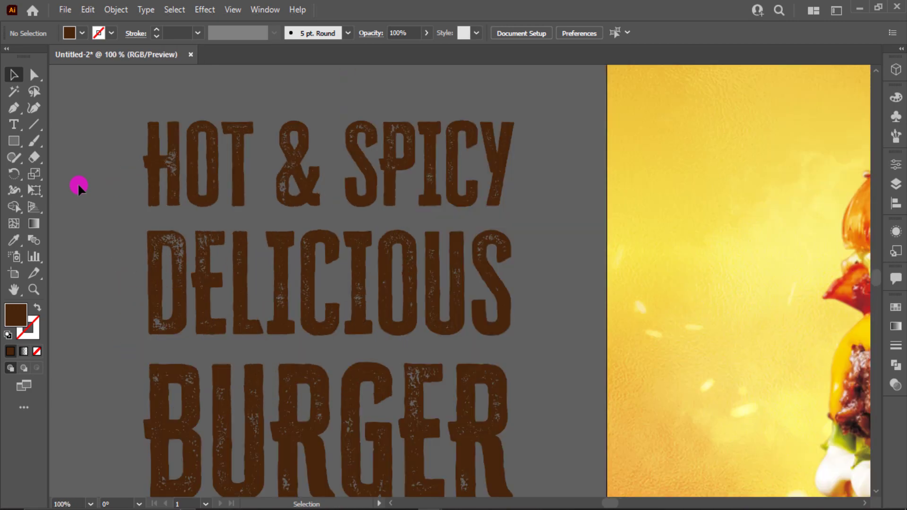
{"action": "scroll", "coordinate": [77, 182], "scroll_direction": "up", "scroll_amount": 1}
{"action": "left_click", "coordinate": [8, 138]}
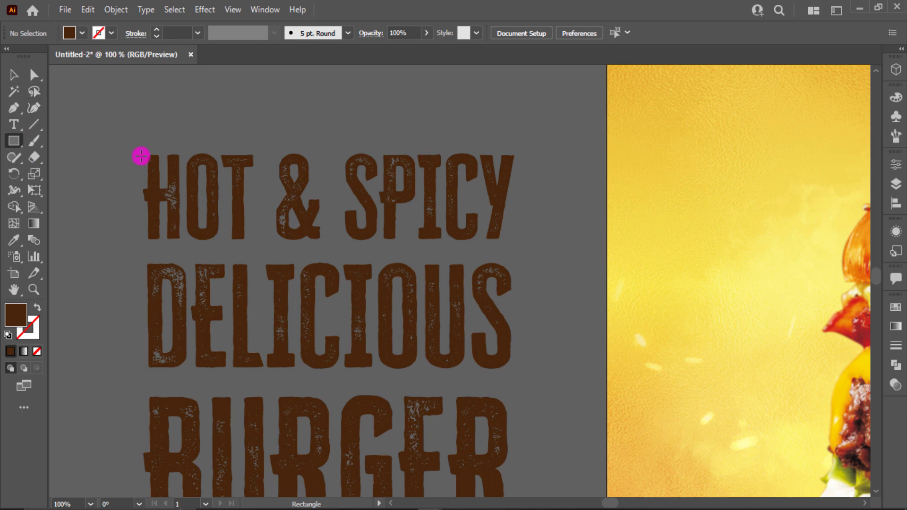
{"action": "left_click_drag", "start_coordinate": [138, 149], "coordinate": [262, 250]}
{"action": "left_click", "coordinate": [13, 73]}
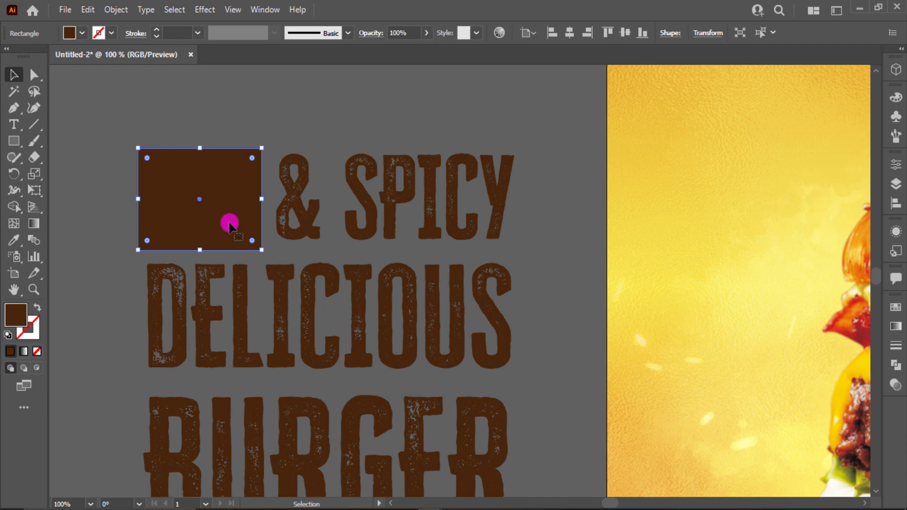
Shift the DELICIOUS line slightly left to align with the left edge of the rectangle over HOT.
{"action": "mouse_move", "coordinate": [157, 202]}
{"action": "left_mouse_down"}
{"action": "mouse_move", "coordinate": [172, 203]}
{"action": "mouse_move", "coordinate": [158, 202]}
{"action": "left_mouse_up"}
{"action": "left_click", "coordinate": [98, 168]}
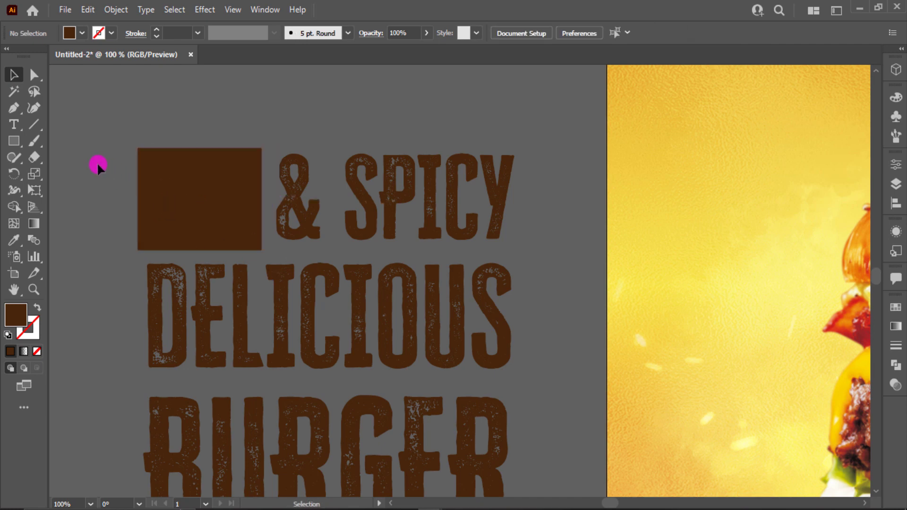
{"action": "left_click", "coordinate": [213, 232]}
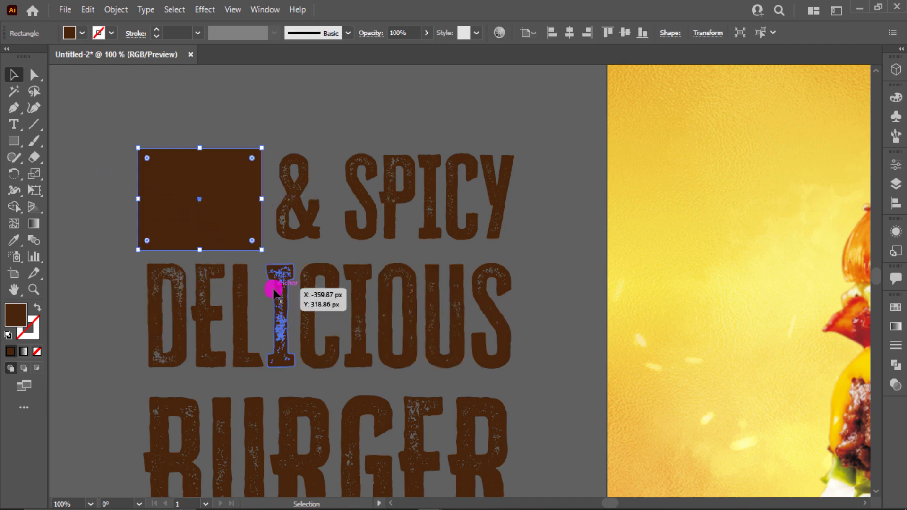
{"action": "left_click_drag", "start_coordinate": [274, 291], "coordinate": [263, 290]}
Ungroup the outlined HOT & SPICY line into separate letters.
{"action": "left_click", "coordinate": [198, 156]}
{"action": "left_click", "coordinate": [239, 233], "text": "shift"}
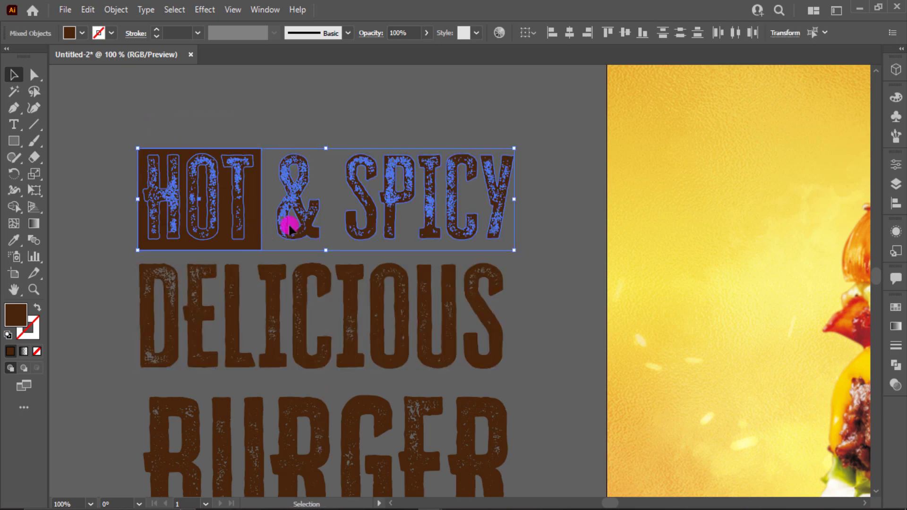
{"action": "right_click", "coordinate": [387, 211]}
{"action": "left_click", "coordinate": [566, 304]}
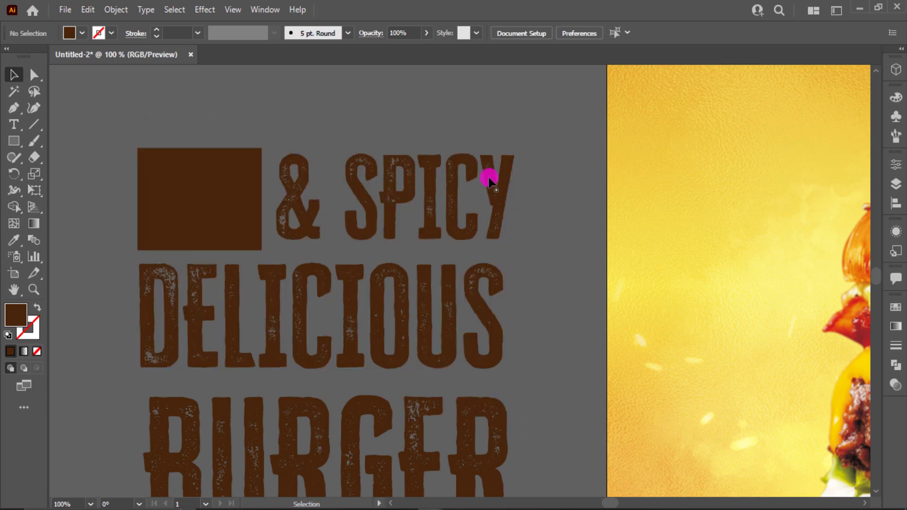
{"action": "right_click", "coordinate": [490, 183]}
{"action": "left_click", "coordinate": [527, 292]}
{"action": "left_click", "coordinate": [547, 257]}
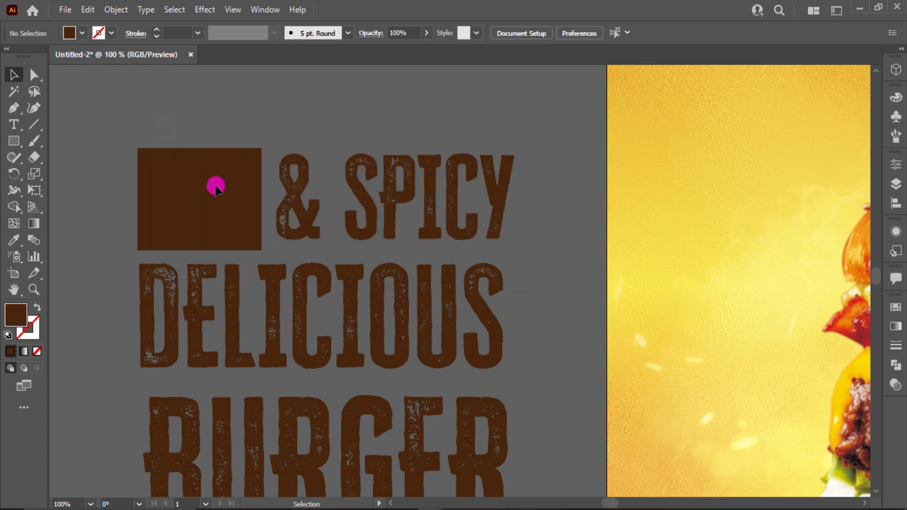
Divide the rectangle with the HOT letter outlines using Pathfinder and ungroup the resulting pieces.
{"action": "left_click", "coordinate": [236, 204]}
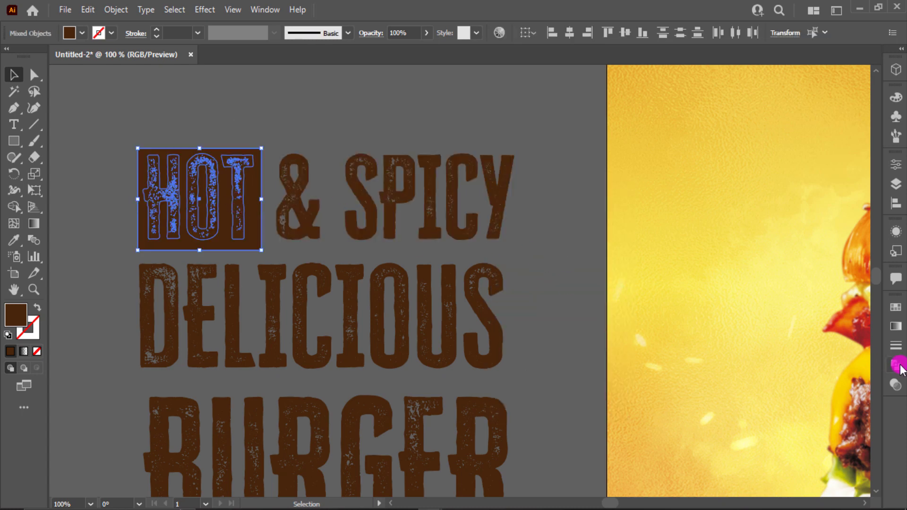
{"action": "left_click", "coordinate": [900, 368]}
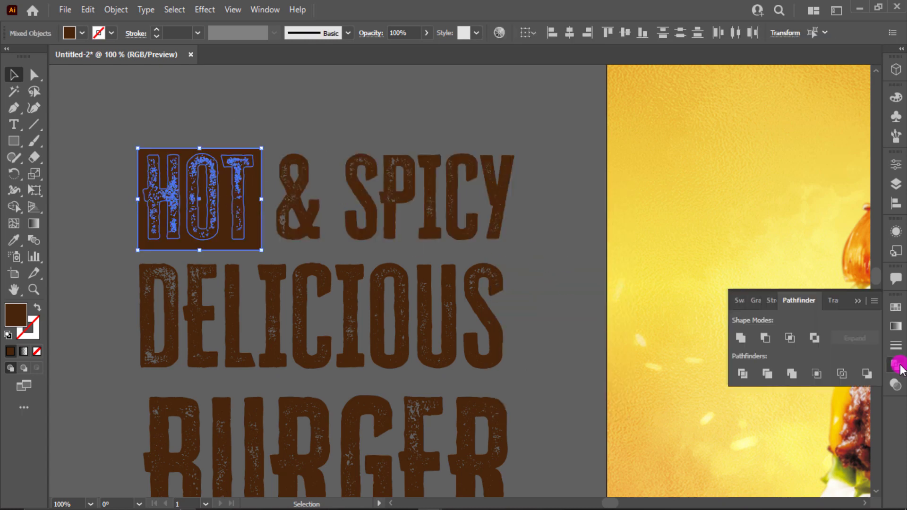
{"action": "left_click", "coordinate": [742, 376]}
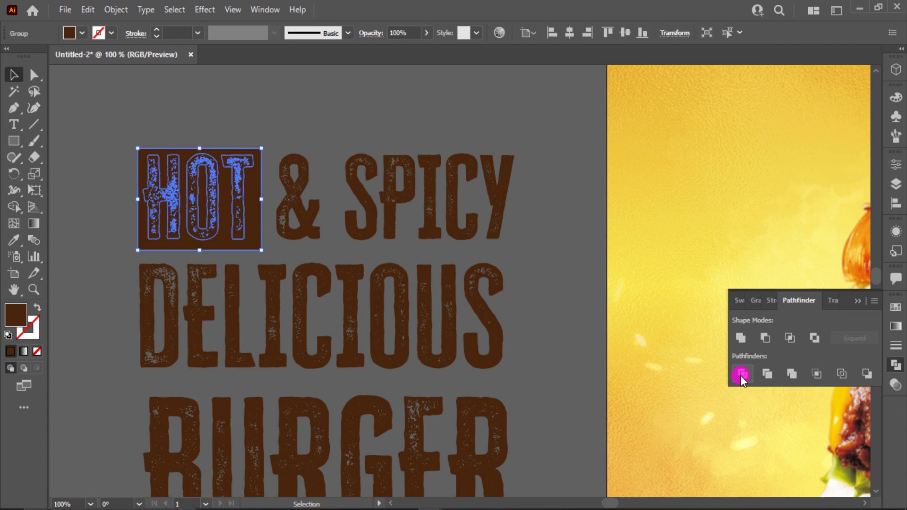
{"action": "right_click", "coordinate": [261, 238]}
{"action": "left_click", "coordinate": [208, 325]}
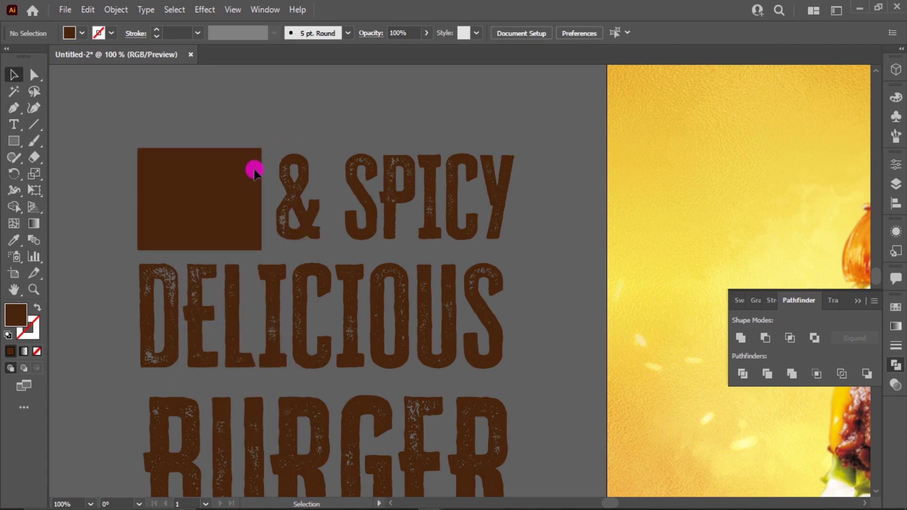
Delete the H, O and T letter pieces so the word HOT is cut out of the brown block.
{"action": "left_click", "coordinate": [240, 186]}
{"action": "key", "text": "Delete"}
{"action": "left_click", "coordinate": [186, 200]}
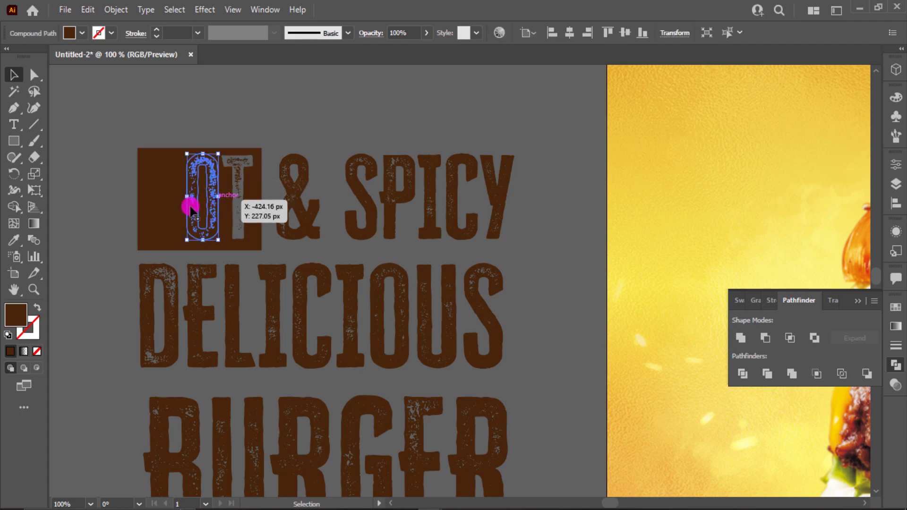
{"action": "key", "text": "Delete"}
{"action": "left_click", "coordinate": [224, 125]}
{"action": "scroll", "coordinate": [298, 188], "scroll_direction": "down", "scroll_amount": 4}
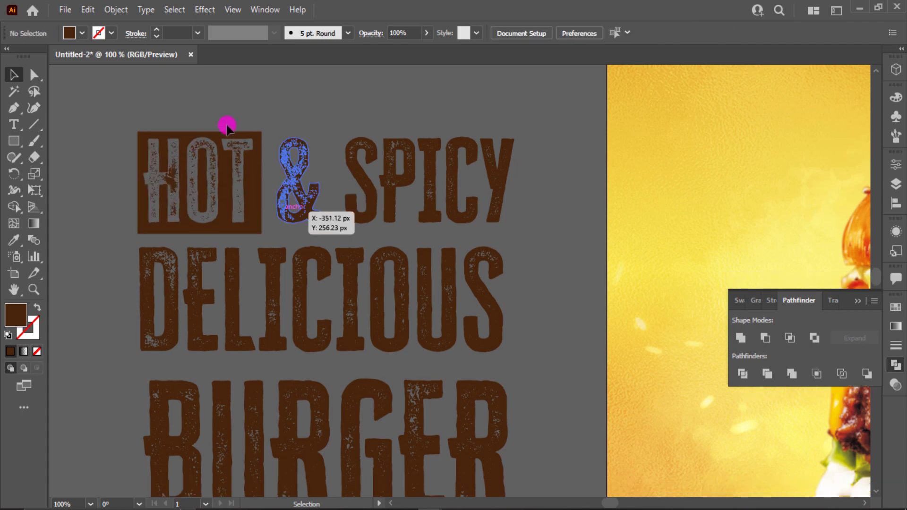
Draw a dark brown rectangle covering the letters ER at the end of BURGER.
{"action": "left_click", "coordinate": [11, 140]}
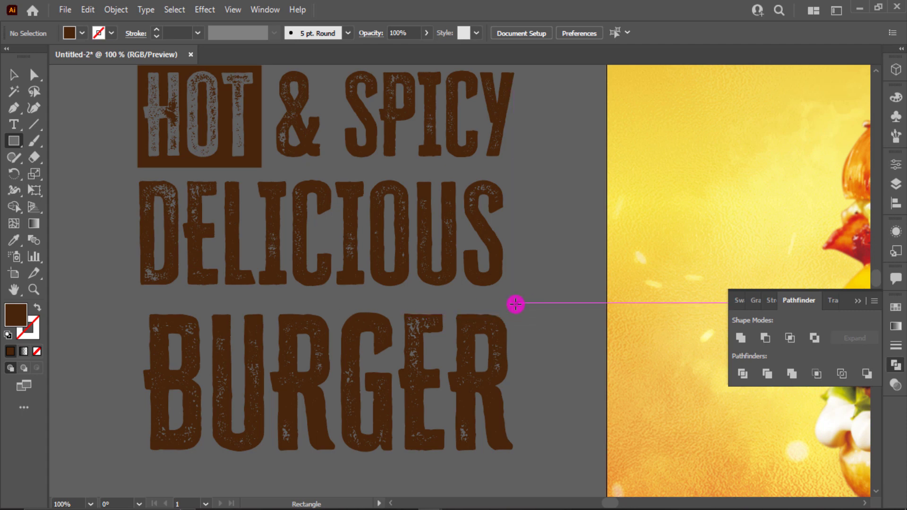
{"action": "left_click_drag", "start_coordinate": [515, 303], "coordinate": [396, 456]}
{"action": "left_click", "coordinate": [15, 91]}
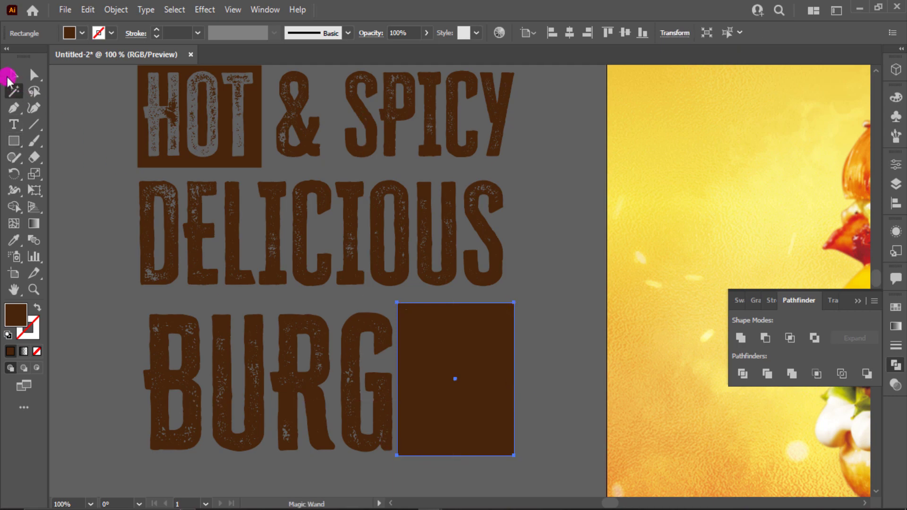
{"action": "left_click", "coordinate": [13, 74]}
{"action": "left_click", "coordinate": [467, 410]}
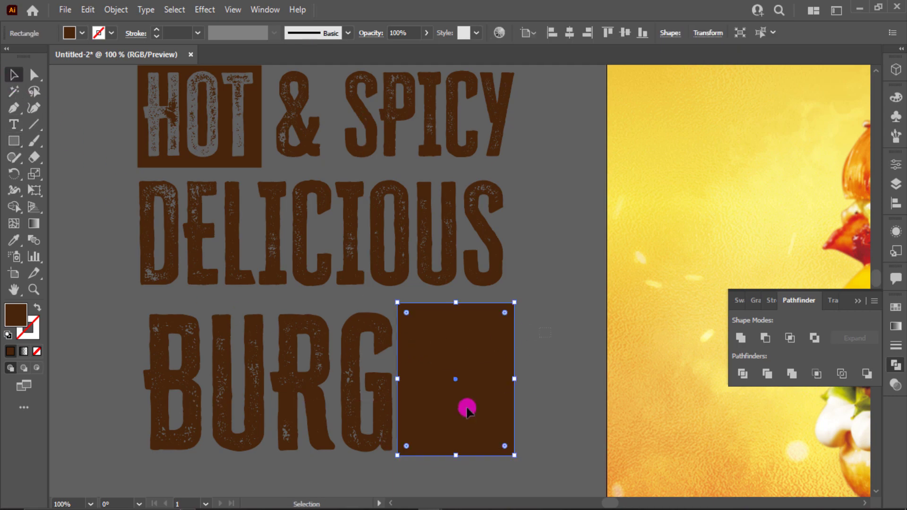
Ungroup the outlined BURGER line into separate letters.
{"action": "left_click", "coordinate": [382, 451], "text": "shift"}
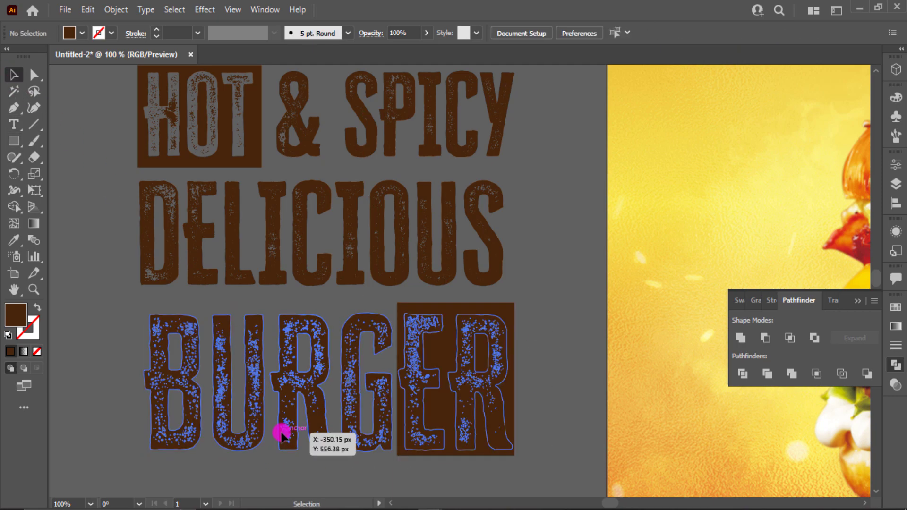
{"action": "right_click", "coordinate": [281, 423]}
{"action": "left_click", "coordinate": [307, 362]}
{"action": "left_click", "coordinate": [534, 353]}
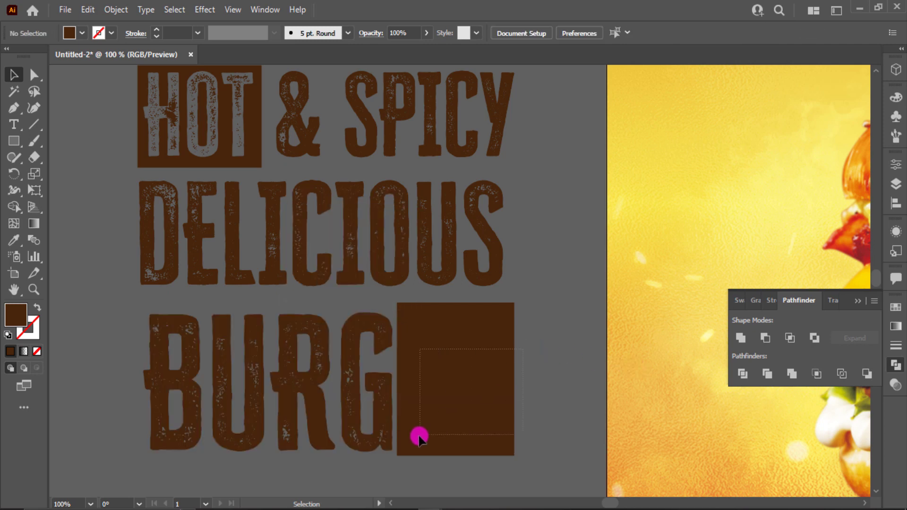
Fine-tune the rectangle over ER by lowering its top and bottom edges and moving its left edge slightly outward.
{"action": "left_click_drag", "start_coordinate": [419, 437], "coordinate": [425, 428]}
{"action": "left_click_drag", "start_coordinate": [456, 303], "coordinate": [455, 308]}
{"action": "left_click", "coordinate": [534, 355]}
{"action": "left_click_drag", "start_coordinate": [534, 355], "coordinate": [409, 439]}
{"action": "left_click", "coordinate": [505, 486]}
{"action": "left_click", "coordinate": [474, 457]}
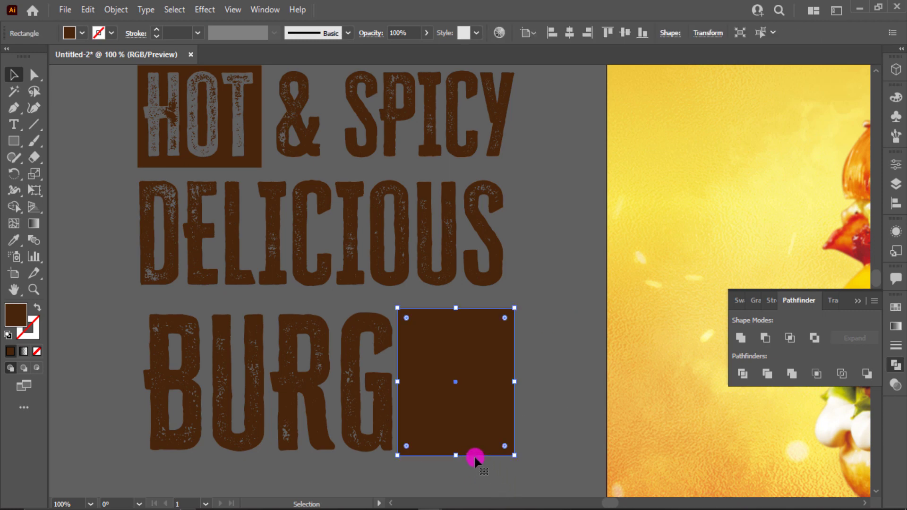
{"action": "scroll", "coordinate": [472, 457], "scroll_direction": "up", "scroll_amount": 1}
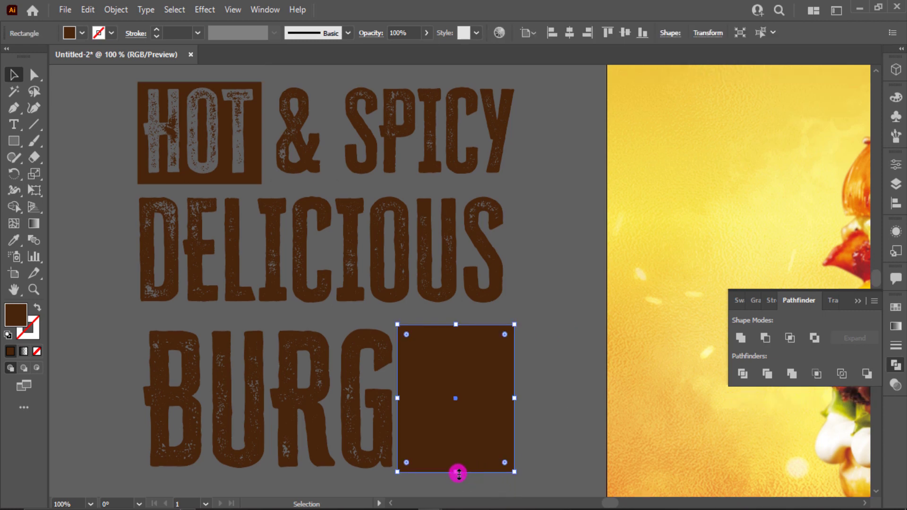
{"action": "left_click_drag", "start_coordinate": [456, 472], "coordinate": [456, 476]}
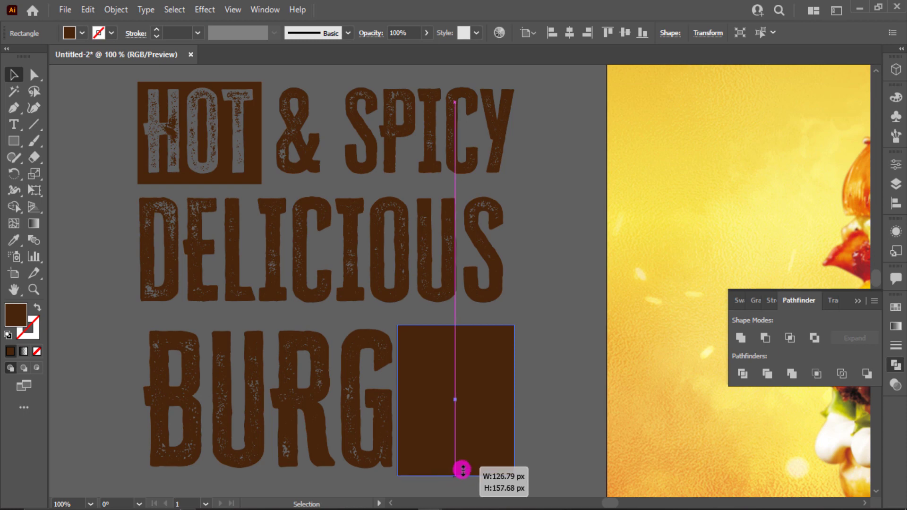
{"action": "left_click_drag", "start_coordinate": [525, 473], "coordinate": [431, 459]}
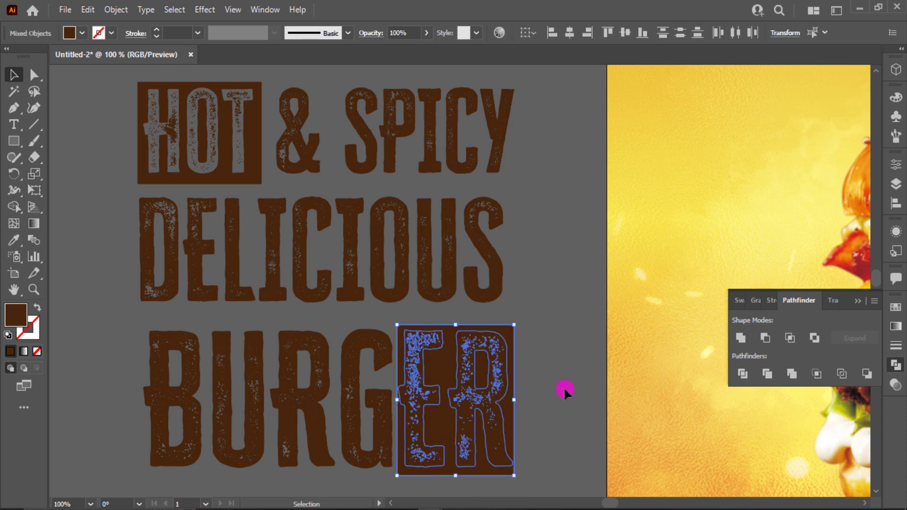
{"action": "left_click", "coordinate": [466, 406]}
{"action": "left_click_drag", "start_coordinate": [397, 402], "coordinate": [396, 403]}
{"action": "left_click", "coordinate": [545, 354]}
Divide the rectangle over ER with the two letter outlines and ungroup the resulting pieces.
{"action": "left_click_drag", "start_coordinate": [425, 463], "coordinate": [425, 462]}
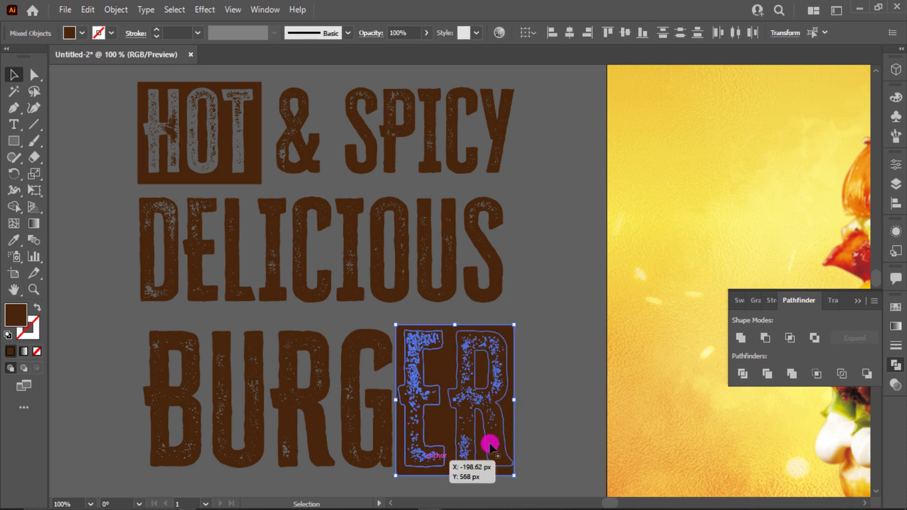
{"action": "right_click", "coordinate": [441, 391]}
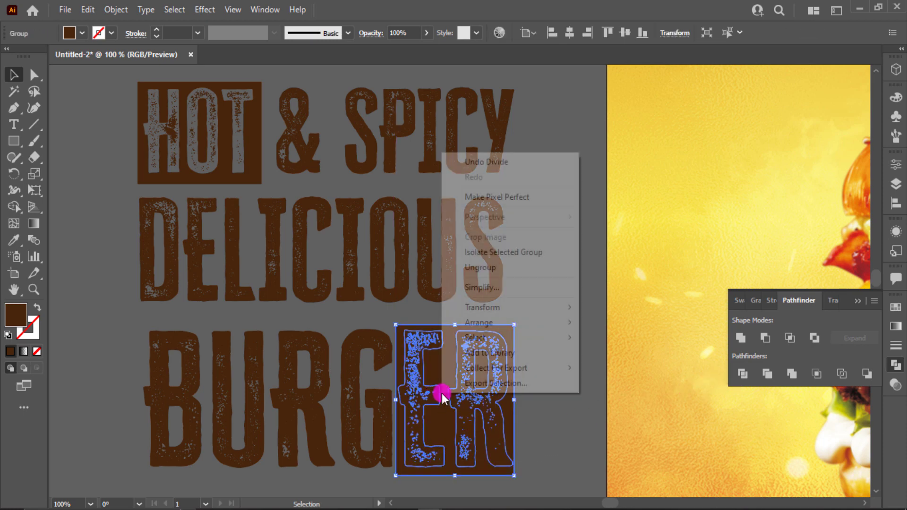
{"action": "left_click", "coordinate": [492, 268]}
Delete the R and E letter pieces from the divided rectangle so both letters are knocked out of the block.
{"action": "left_click", "coordinate": [505, 365]}
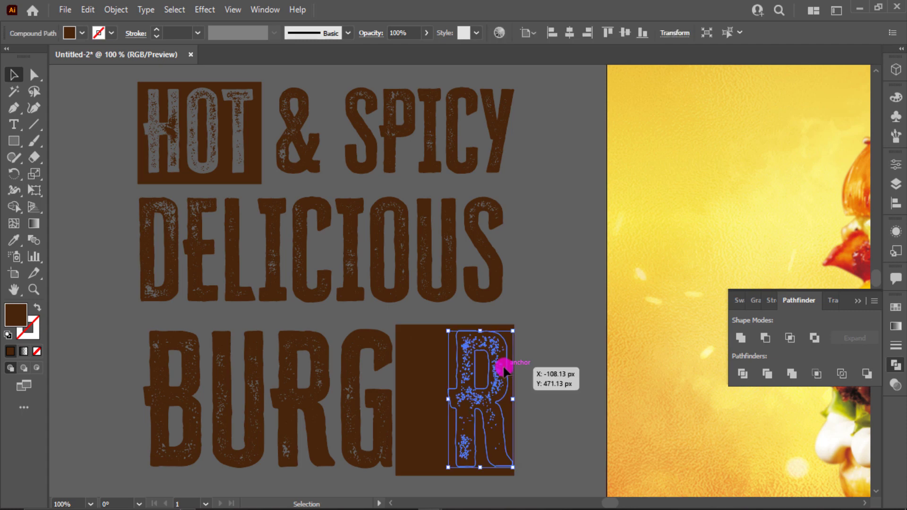
{"action": "key", "text": "Delete"}
{"action": "left_click", "coordinate": [440, 399]}
{"action": "key", "text": "Delete"}
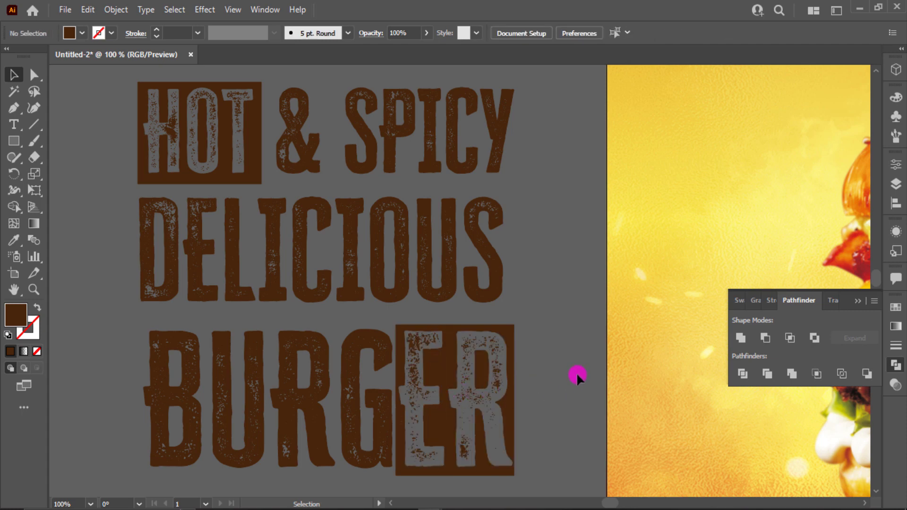
{"action": "left_click", "coordinate": [856, 301]}
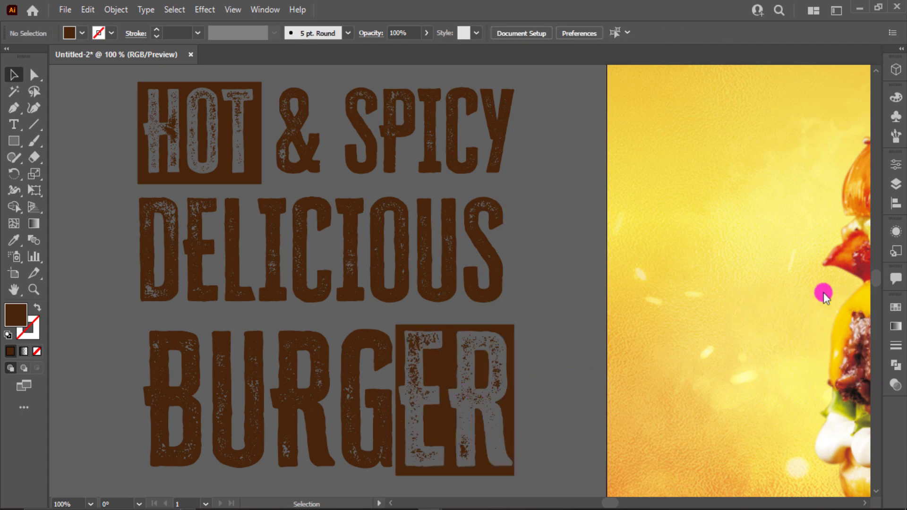
Draw a straight horizontal line in the gap between DELICIOUS and BURGER, running beneath IOUS to the outer edge of the ER block.
{"action": "scroll", "coordinate": [576, 219], "scroll_direction": "down", "scroll_amount": 2}
{"action": "scroll", "coordinate": [575, 219], "scroll_direction": "up", "scroll_amount": 1}
{"action": "left_click", "coordinate": [33, 124]}
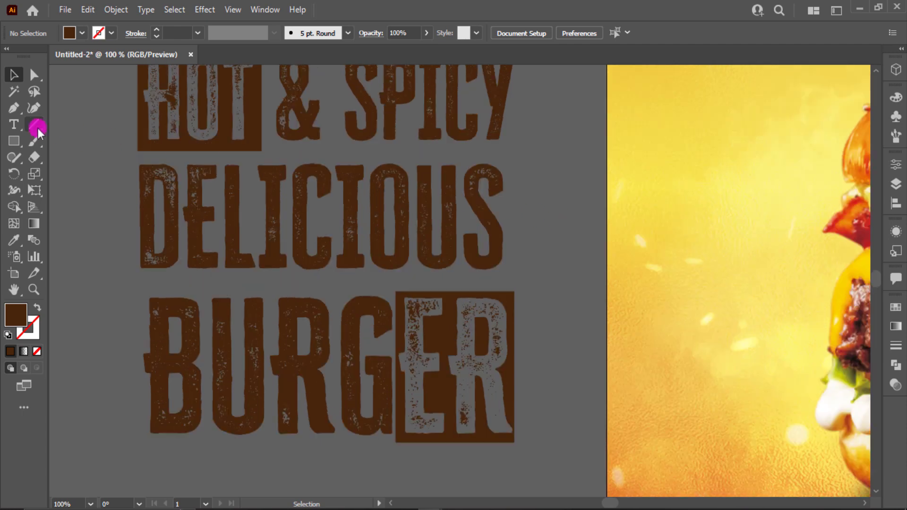
{"action": "left_click_drag", "start_coordinate": [335, 435], "coordinate": [513, 279]}
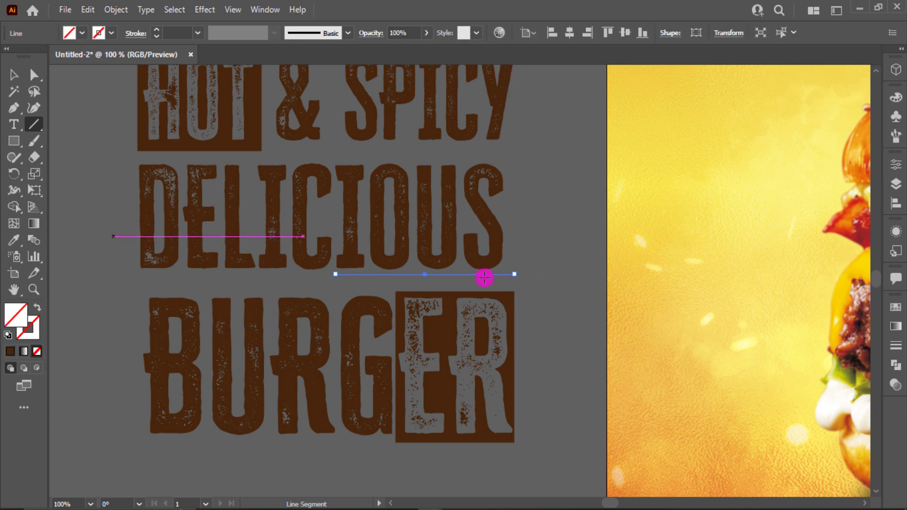
Give the line the lettering's dark brown as its stroke with no fill, and set its weight to 3 pt.
{"action": "key", "text": "i"}
{"action": "left_click", "coordinate": [299, 258]}
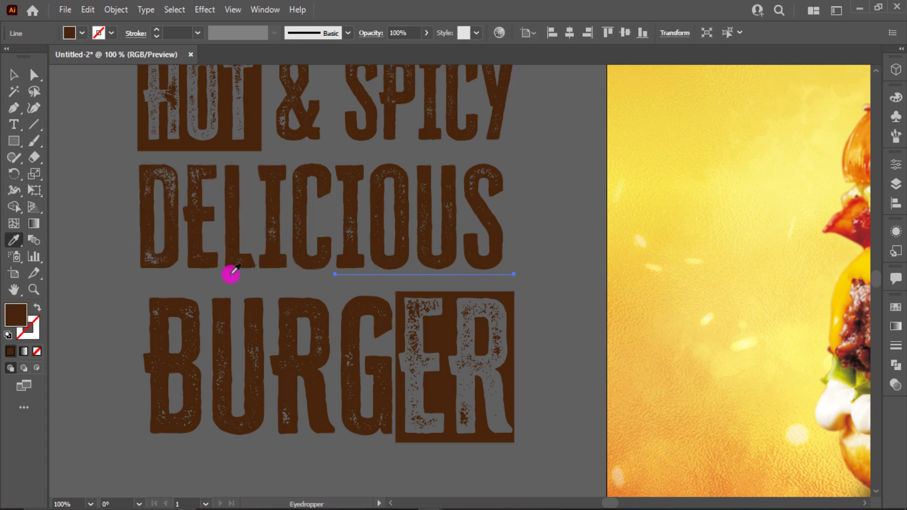
{"action": "left_click", "coordinate": [38, 306]}
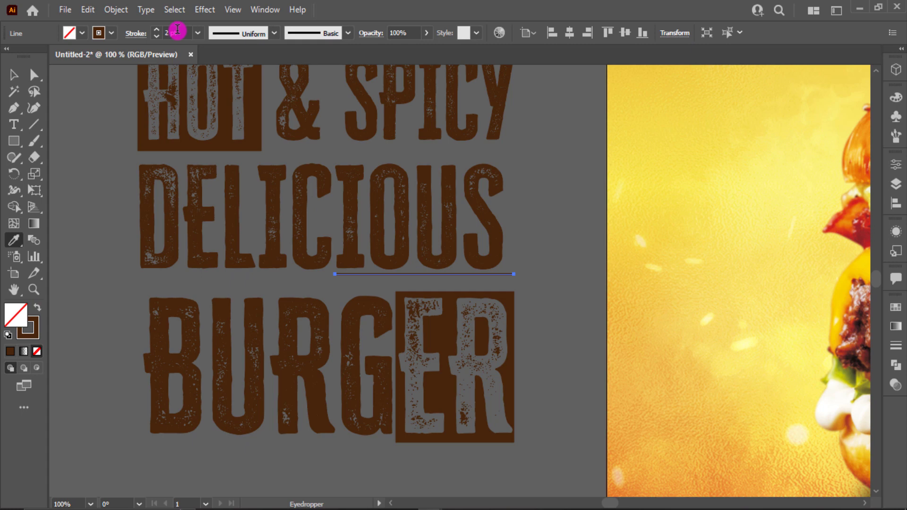
{"action": "key", "text": "Up"}
{"action": "left_click", "coordinate": [14, 74]}
{"action": "left_click", "coordinate": [585, 228]}
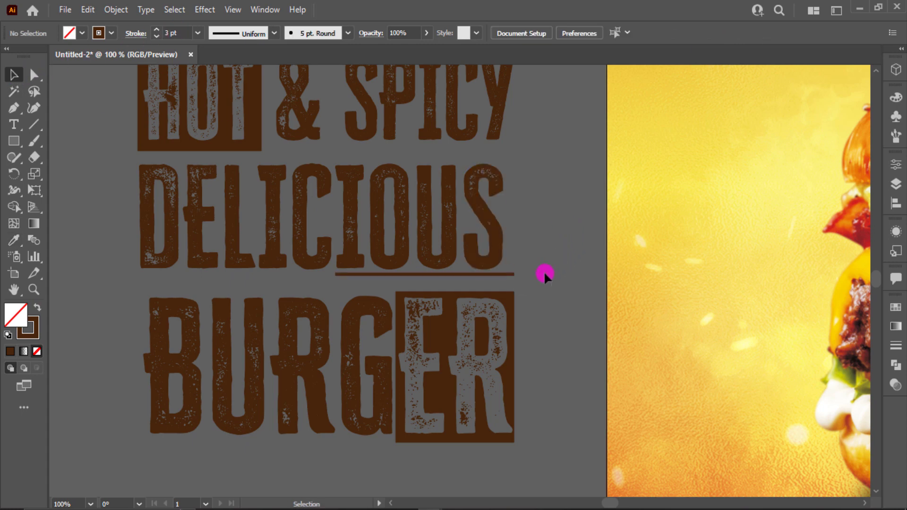
{"action": "left_click", "coordinate": [503, 275]}
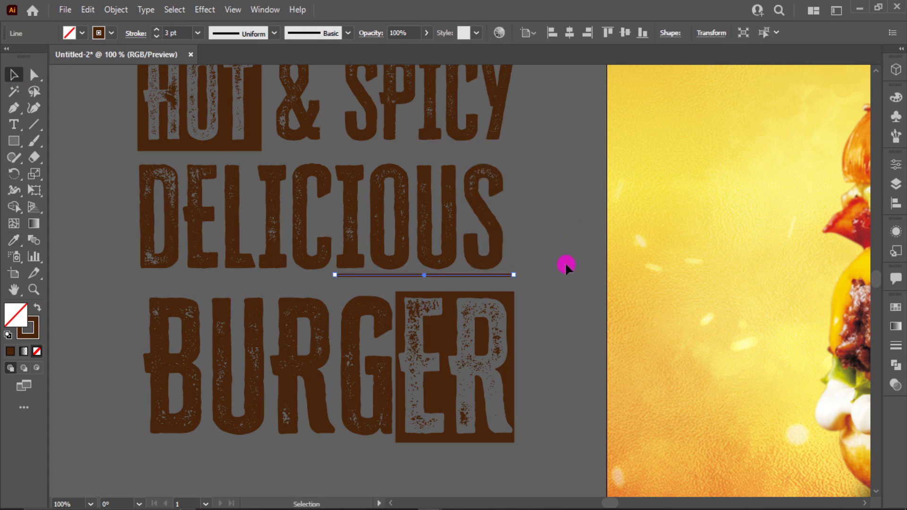
{"action": "left_click", "coordinate": [565, 261]}
Group all the headline letters, blocks and the line, and move the group onto the poster directly beneath the burger.
{"action": "key", "text": "ctrl+0"}
{"action": "scroll", "coordinate": [257, 370], "scroll_direction": "left", "scroll_amount": 4}
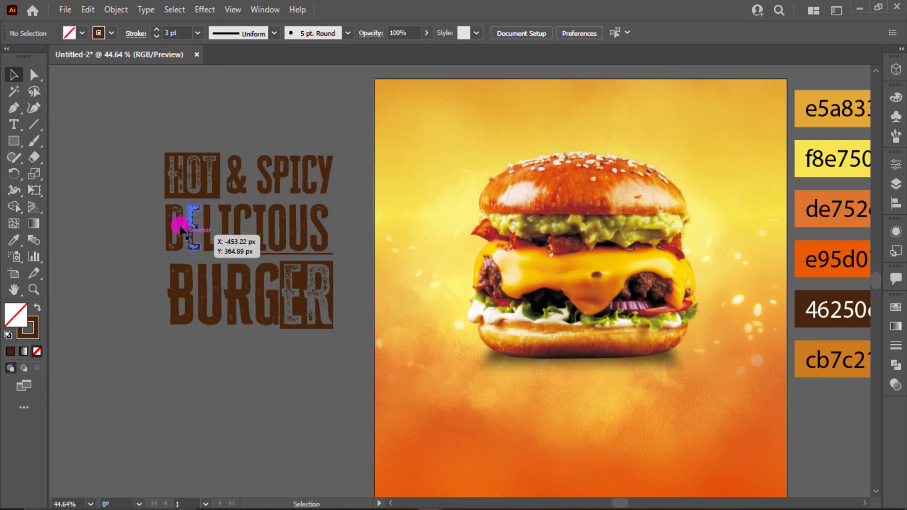
{"action": "key", "text": "ctrl+a"}
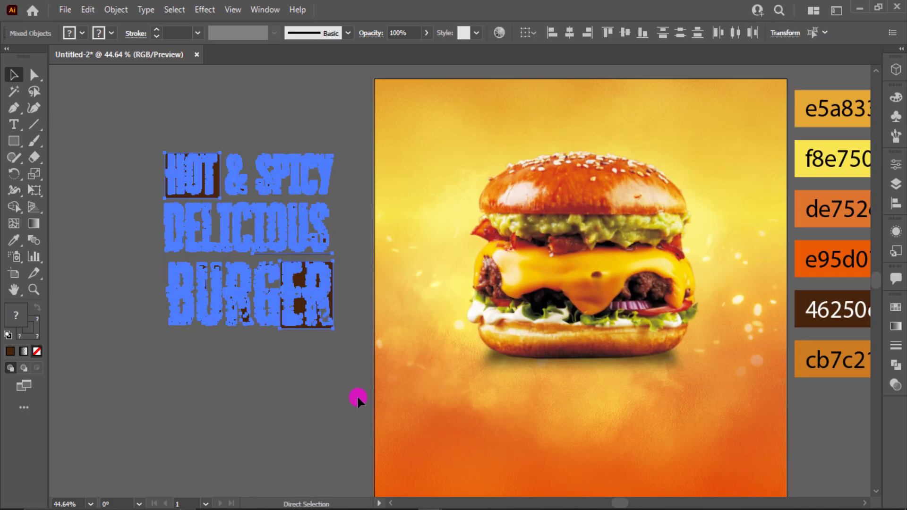
{"action": "key", "text": "ctrl+g"}
{"action": "scroll", "coordinate": [311, 290], "scroll_direction": "down", "scroll_amount": 2}
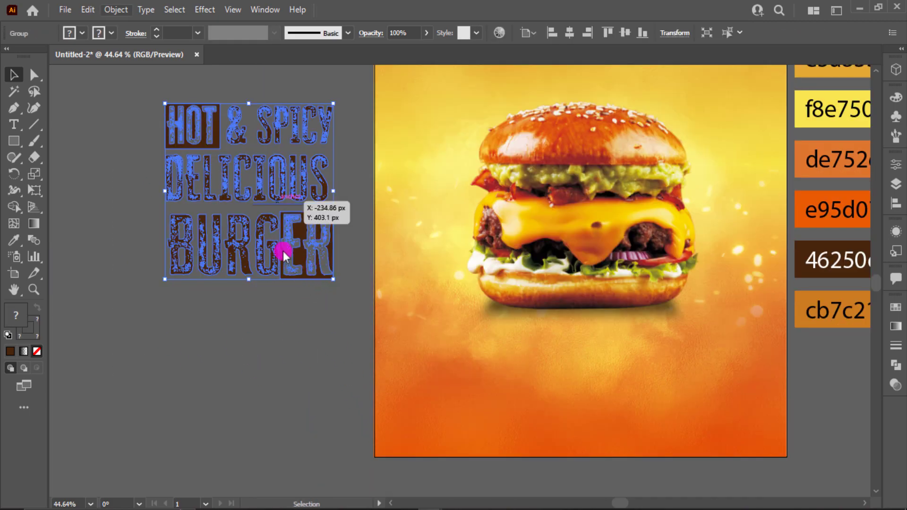
{"action": "left_click", "coordinate": [327, 361]}
{"action": "left_click_drag", "start_coordinate": [299, 277], "coordinate": [644, 474]}
{"action": "scroll", "coordinate": [644, 474], "scroll_direction": "down", "scroll_amount": 2}
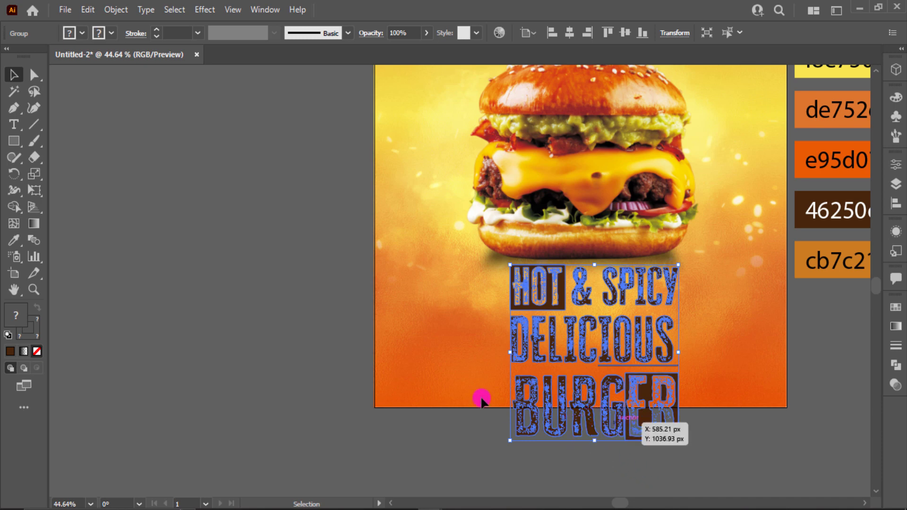
Apply a Perspective Distort to the headline group, spreading its bottom edge symmetrically to about the poster's full width.
{"action": "left_click", "coordinate": [34, 190]}
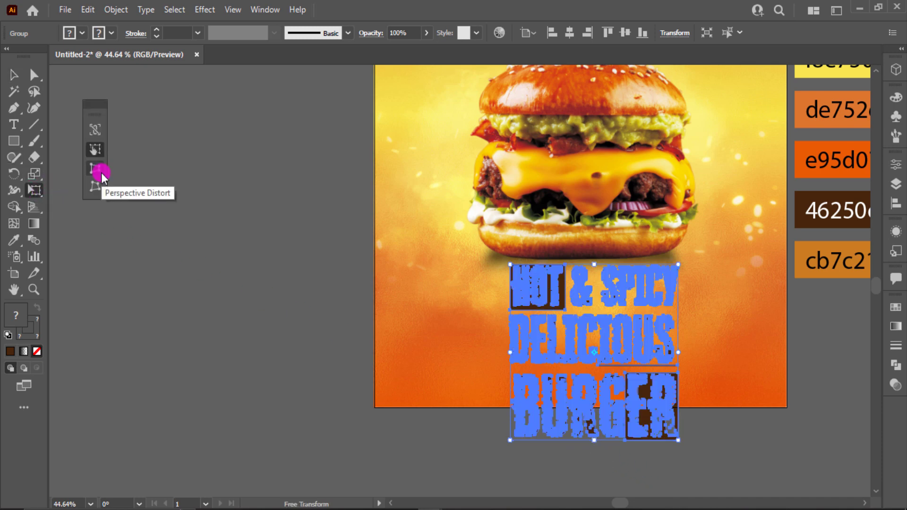
{"action": "left_click", "coordinate": [101, 173]}
{"action": "left_click_drag", "start_coordinate": [679, 441], "coordinate": [796, 454]}
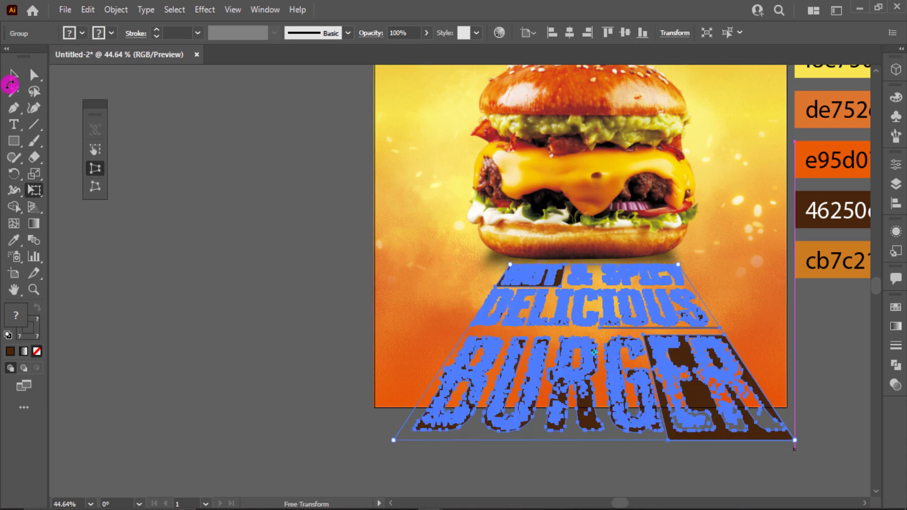
{"action": "left_click", "coordinate": [12, 76]}
{"action": "left_click", "coordinate": [351, 181]}
{"action": "scroll", "coordinate": [351, 181], "scroll_direction": "up", "scroll_amount": 3}
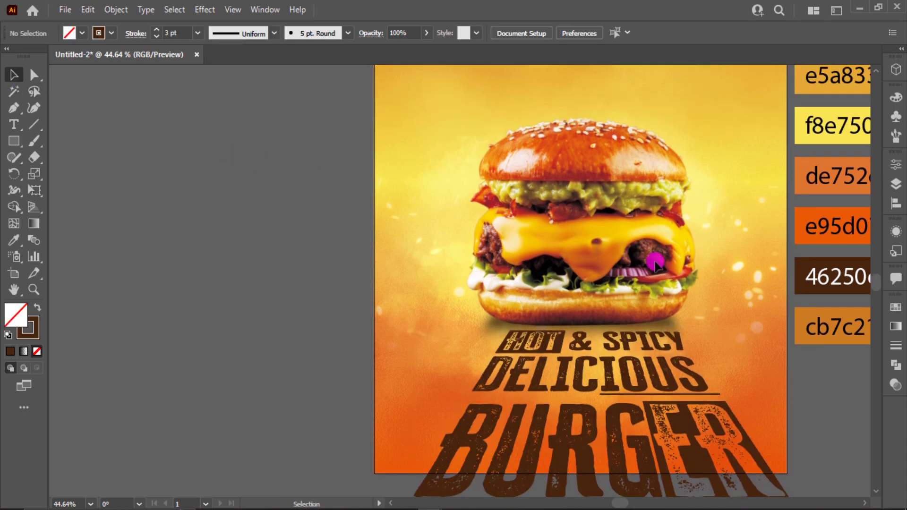
{"action": "key", "text": "ctrl+a"}
{"action": "key", "text": "ctrl+0"}
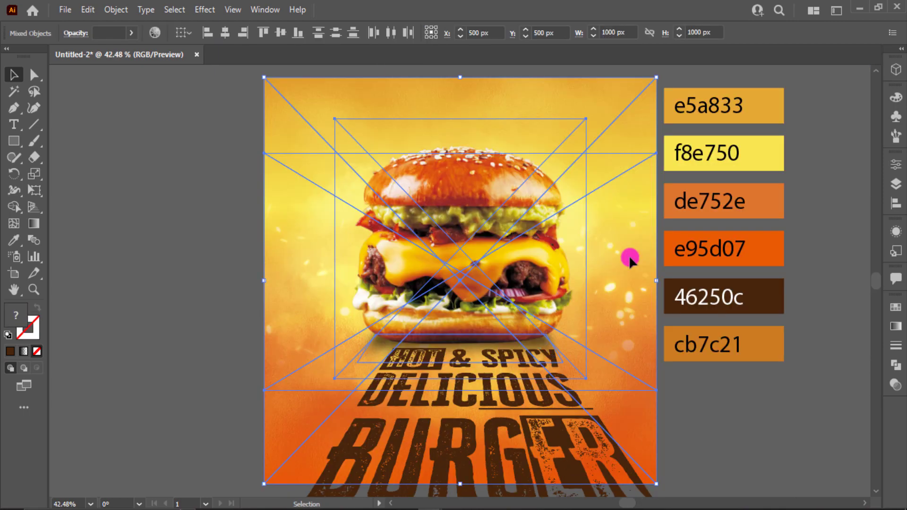
{"action": "left_click", "coordinate": [735, 400]}
{"action": "left_click", "coordinate": [378, 290]}
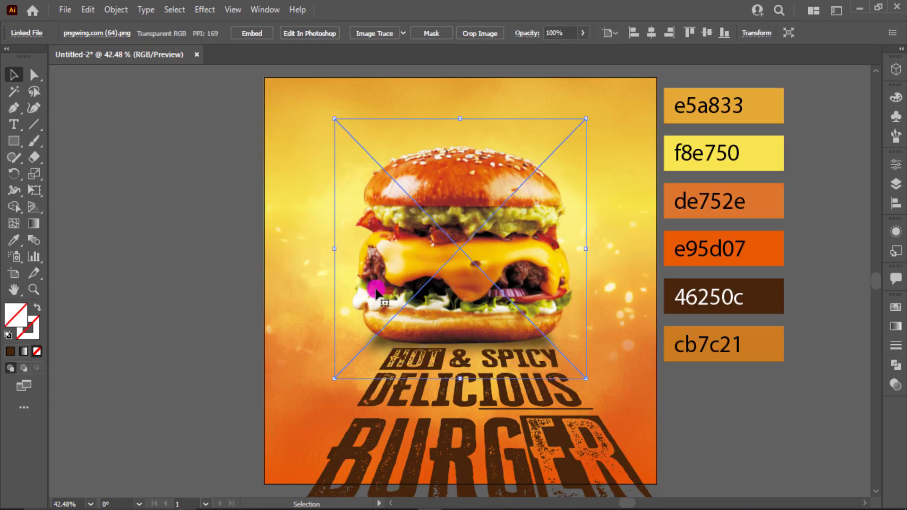
{"action": "left_click", "coordinate": [301, 278], "text": "shift"}
{"action": "left_click_drag", "start_coordinate": [434, 275], "coordinate": [433, 262]}
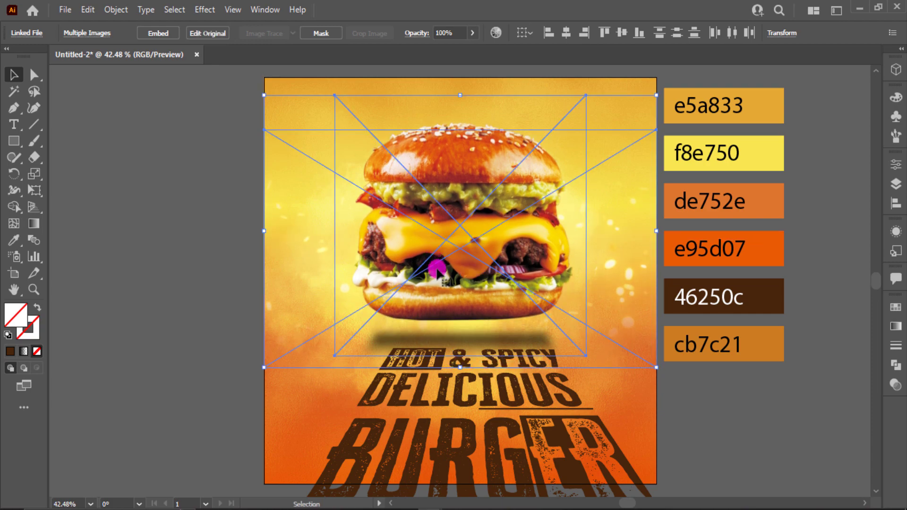
{"action": "key", "text": "ctrl+z"}
{"action": "left_click", "coordinate": [458, 349], "text": "shift"}
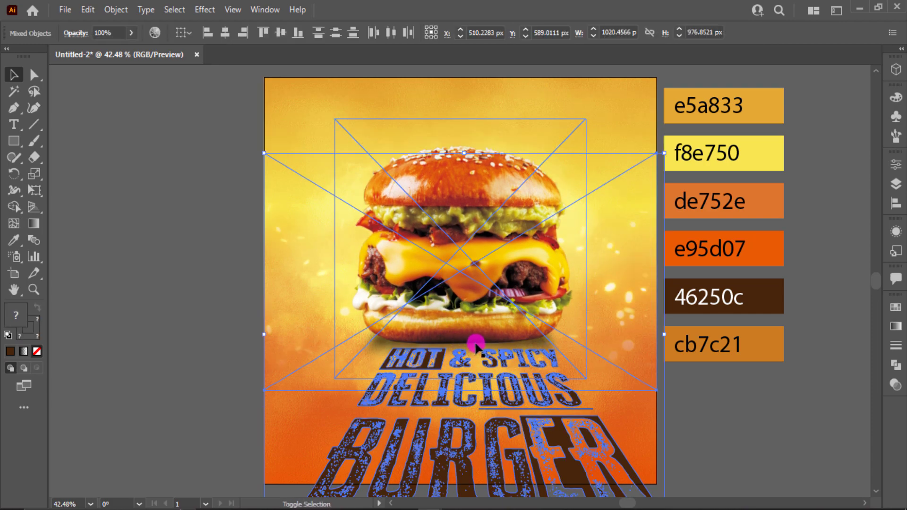
{"action": "left_click", "coordinate": [178, 202]}
Lock the poster's background artwork and move the burger, its effects and the headline up together.
{"action": "left_click", "coordinate": [283, 107]}
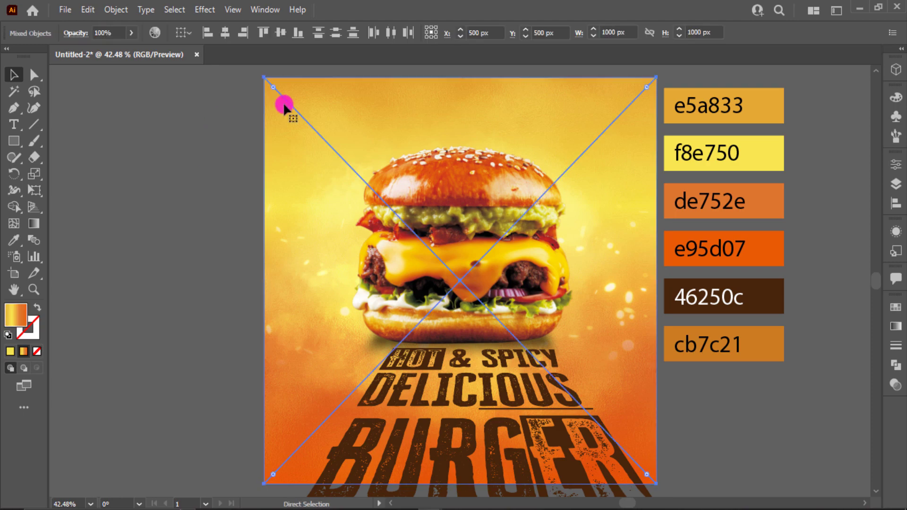
{"action": "key", "text": "ctrl+2"}
{"action": "left_click_drag", "start_coordinate": [494, 399], "coordinate": [491, 374]}
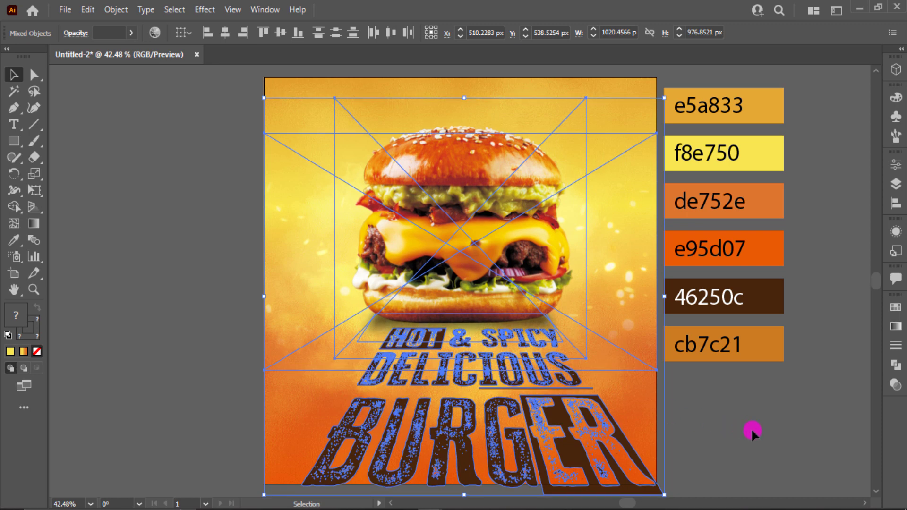
{"action": "left_click", "coordinate": [717, 434]}
Reduce the headline's height so it fits inside the poster's lower edge, and center it horizontally on the poster.
{"action": "left_click_drag", "start_coordinate": [717, 434], "coordinate": [477, 470]}
{"action": "left_click", "coordinate": [743, 449]}
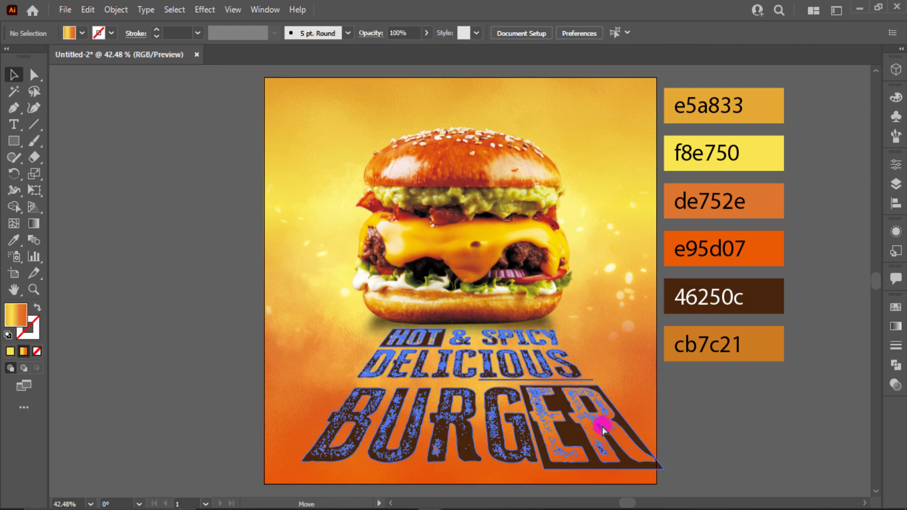
{"action": "left_click_drag", "start_coordinate": [603, 428], "coordinate": [596, 430]}
{"action": "left_click", "coordinate": [569, 38]}
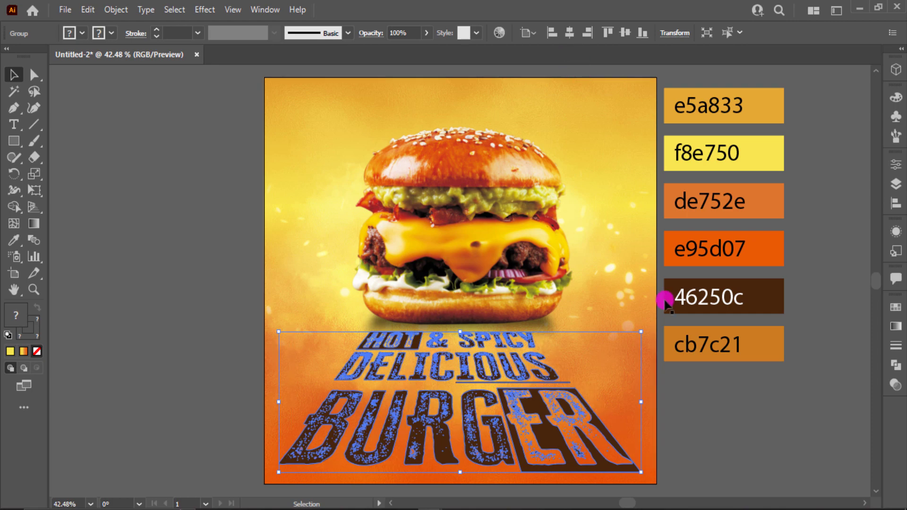
{"action": "left_click", "coordinate": [705, 413]}
Flatten the headline further by raising its bottom edge, and widen it evenly to almost the poster's full width.
{"action": "left_click_drag", "start_coordinate": [574, 441], "coordinate": [578, 441]}
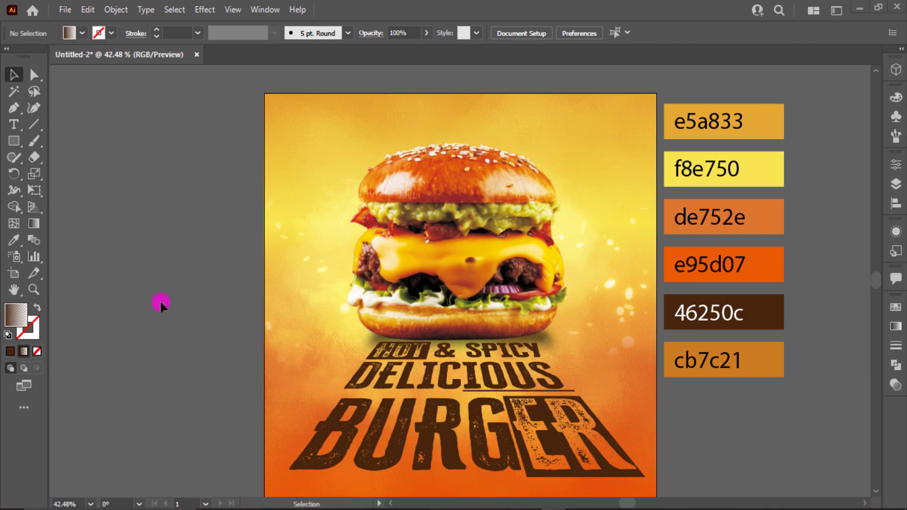
{"action": "left_click_drag", "start_coordinate": [423, 474], "coordinate": [467, 448]}
{"action": "left_click", "coordinate": [226, 401]}
{"action": "left_click", "coordinate": [473, 428]}
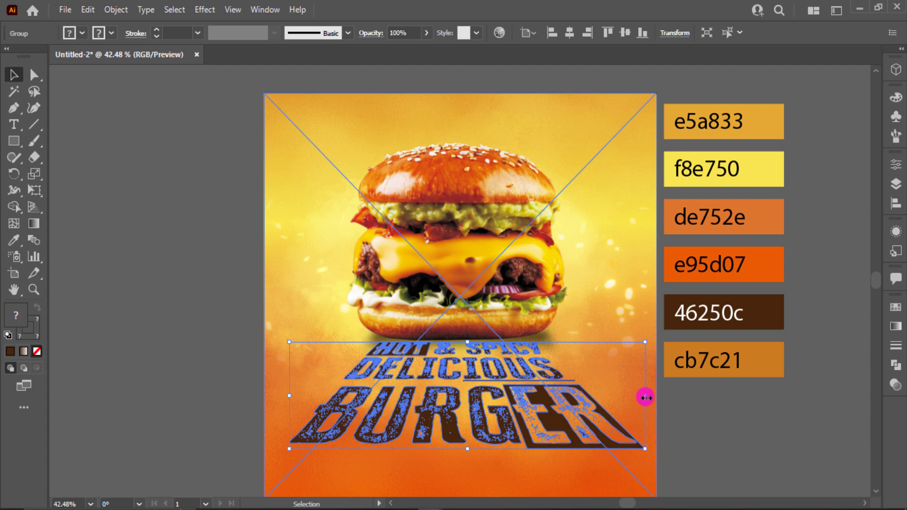
{"action": "left_click_drag", "start_coordinate": [645, 398], "coordinate": [652, 397]}
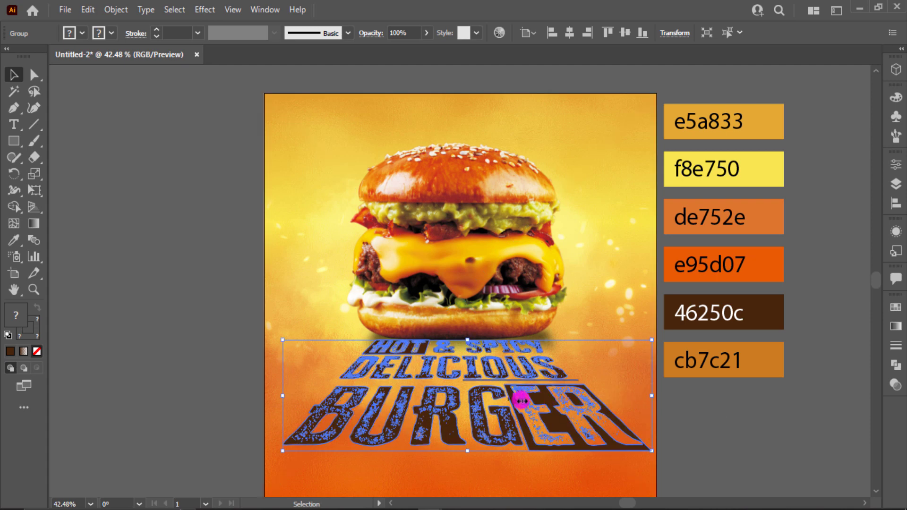
{"action": "left_click_drag", "start_coordinate": [509, 400], "coordinate": [506, 405]}
{"action": "left_click", "coordinate": [704, 439]}
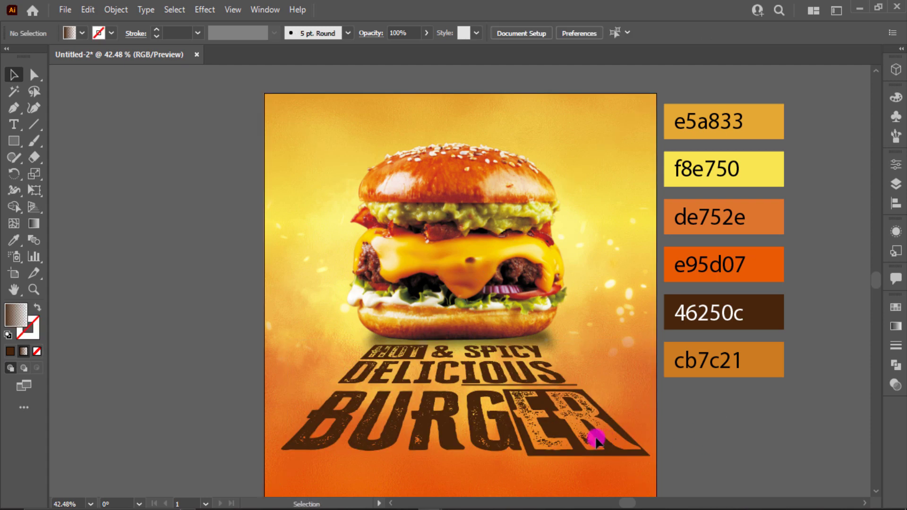
Nudge the headline up slightly so it sits close beneath the burger.
{"action": "left_click", "coordinate": [593, 437]}
{"action": "key", "text": "Up"}
{"action": "key", "text": "Up"}
{"action": "key", "text": "Up"}
{"action": "key", "text": "Up"}
{"action": "key", "text": "Up"}
{"action": "key", "text": "Up"}
{"action": "key", "text": "Up"}
{"action": "key", "text": "Up"}
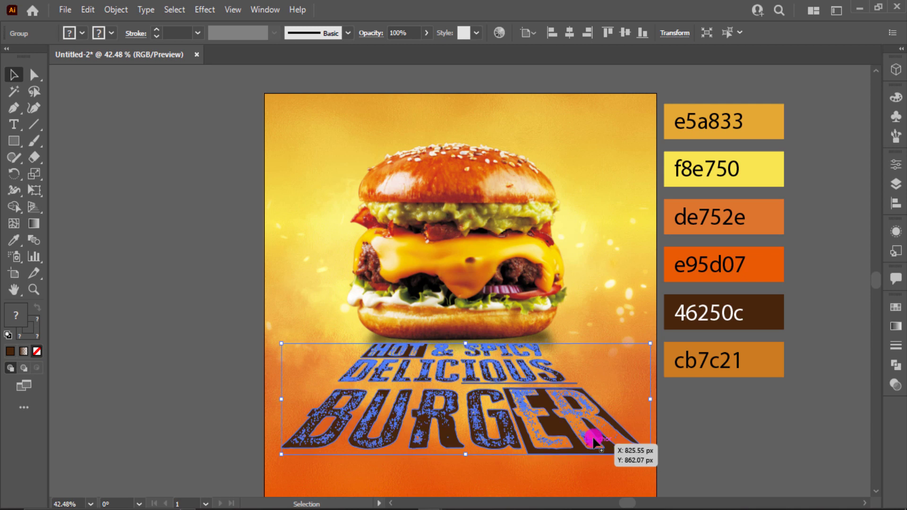
{"action": "left_click_drag", "start_coordinate": [594, 441], "coordinate": [594, 440]}
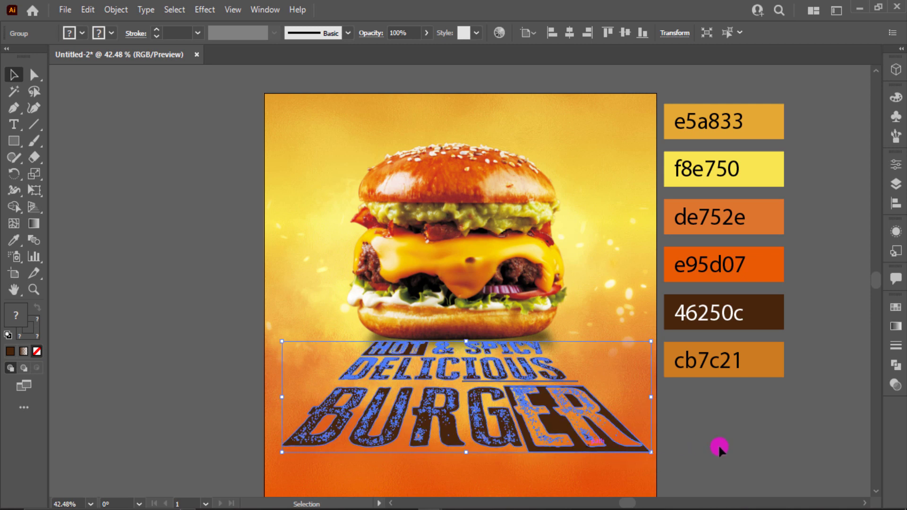
{"action": "left_click", "coordinate": [764, 449]}
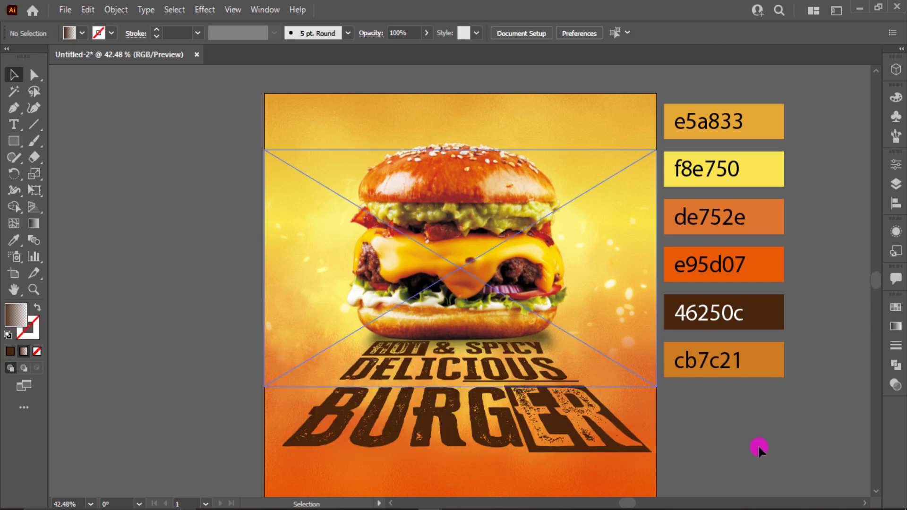
Add the text LOGO on the empty canvas beside the poster, set it in Montserrat Black and enlarge it to about 54.6 pt.
{"action": "left_click", "coordinate": [14, 125]}
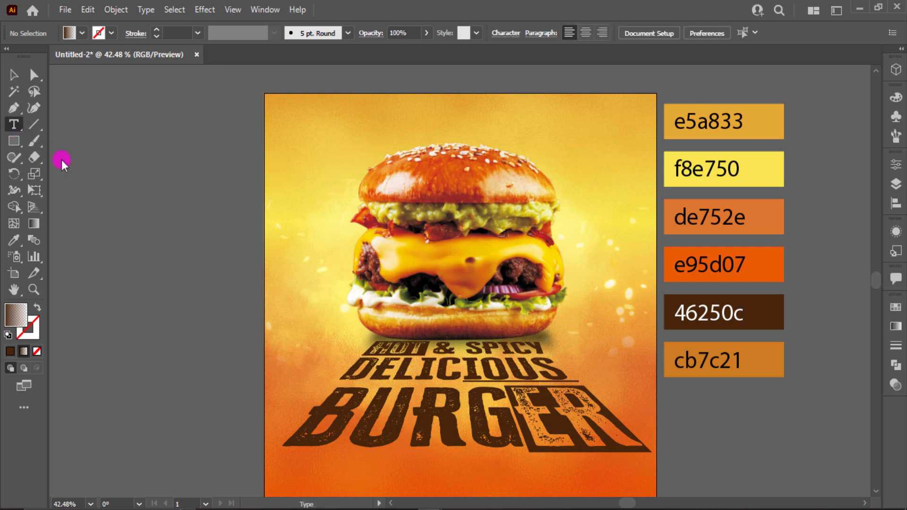
{"action": "left_click", "coordinate": [138, 213]}
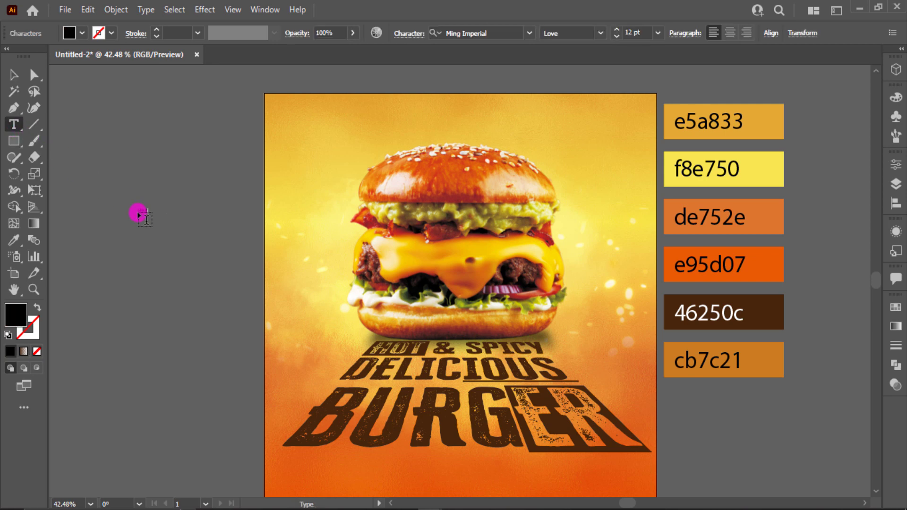
{"action": "left_click", "coordinate": [21, 75]}
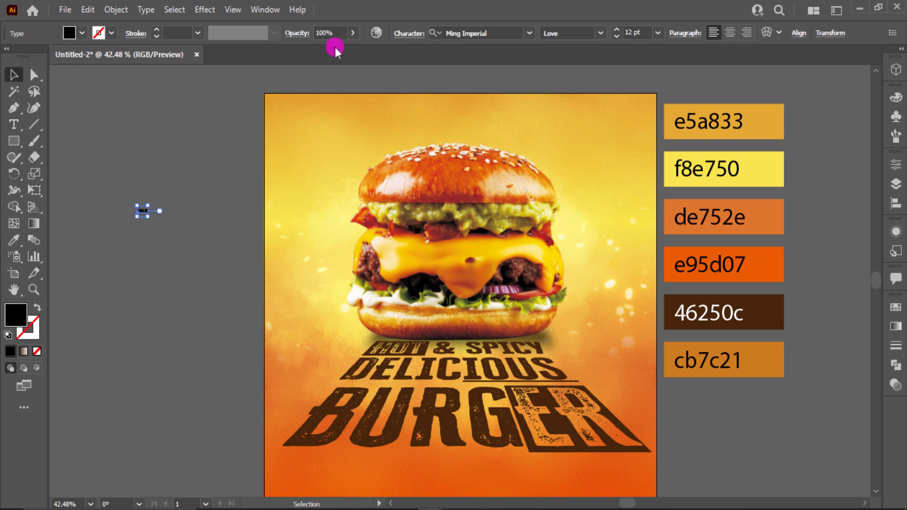
{"action": "left_click", "coordinate": [484, 33]}
{"action": "type", "text": "mon"}
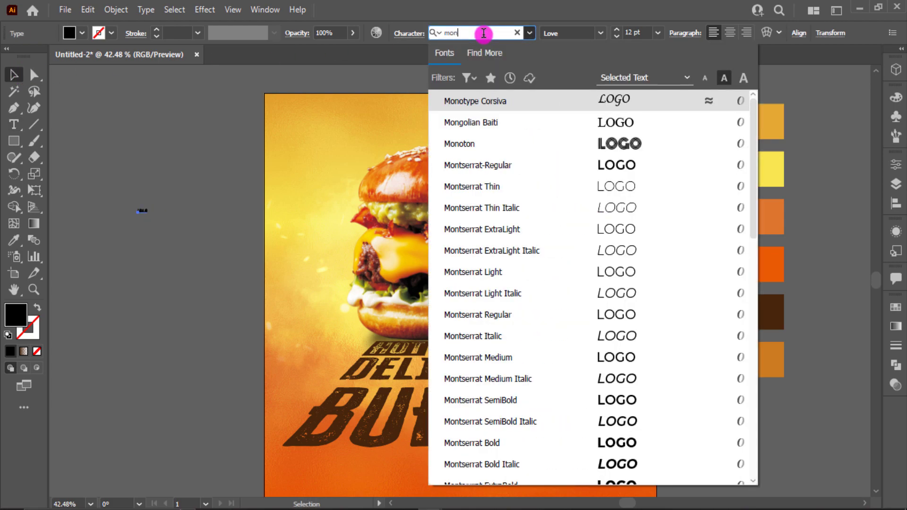
{"action": "scroll", "coordinate": [581, 241], "scroll_direction": "down", "scroll_amount": 3}
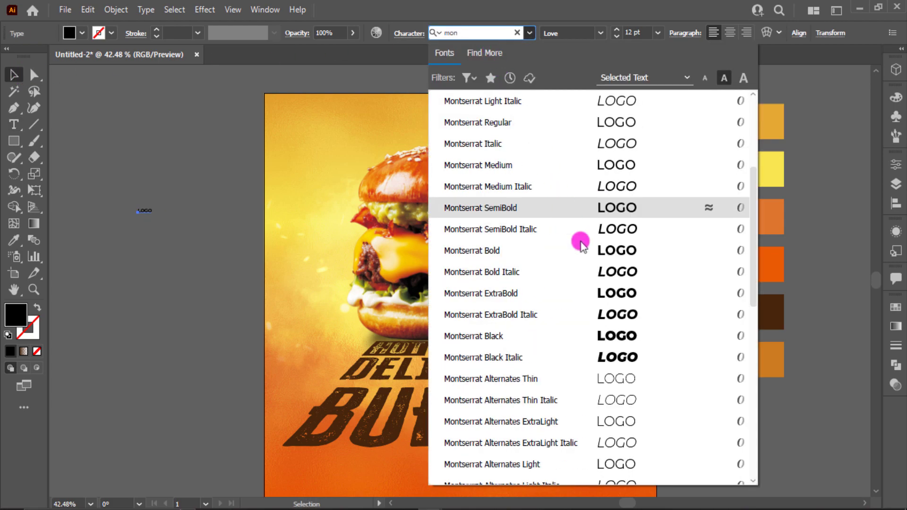
{"action": "left_click", "coordinate": [614, 336]}
{"action": "left_click_drag", "start_coordinate": [162, 218], "coordinate": [216, 255]}
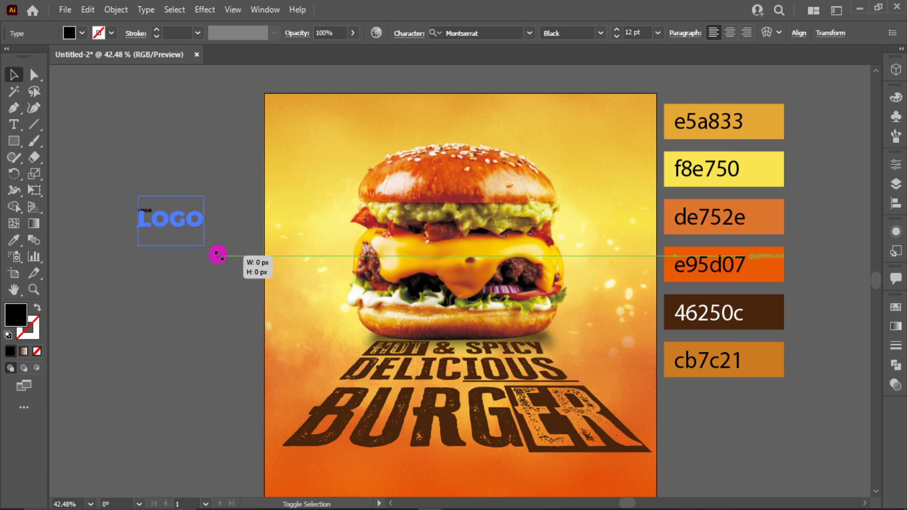
Duplicate the LOGO text directly below itself and change the copy to HERE.
{"action": "left_click_drag", "start_coordinate": [174, 226], "coordinate": [171, 239]}
{"action": "double_click", "coordinate": [171, 236]}
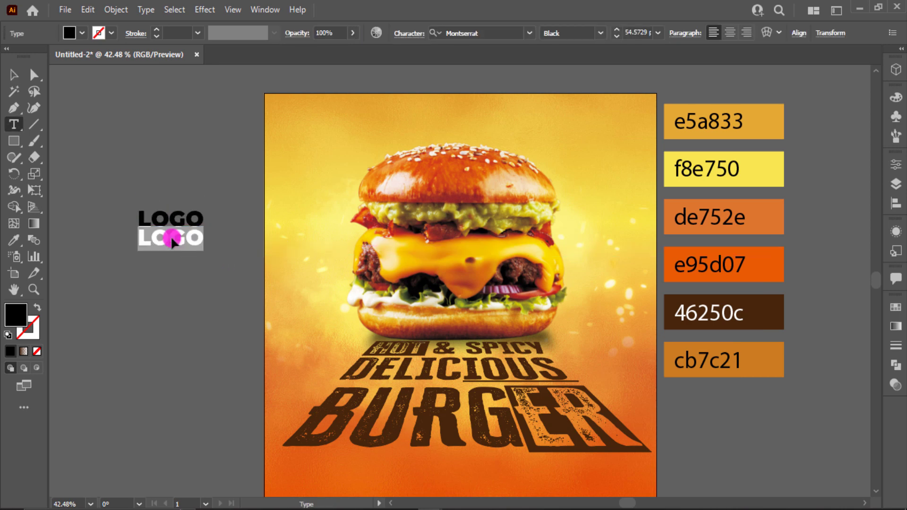
{"action": "type", "text": "HERE"}
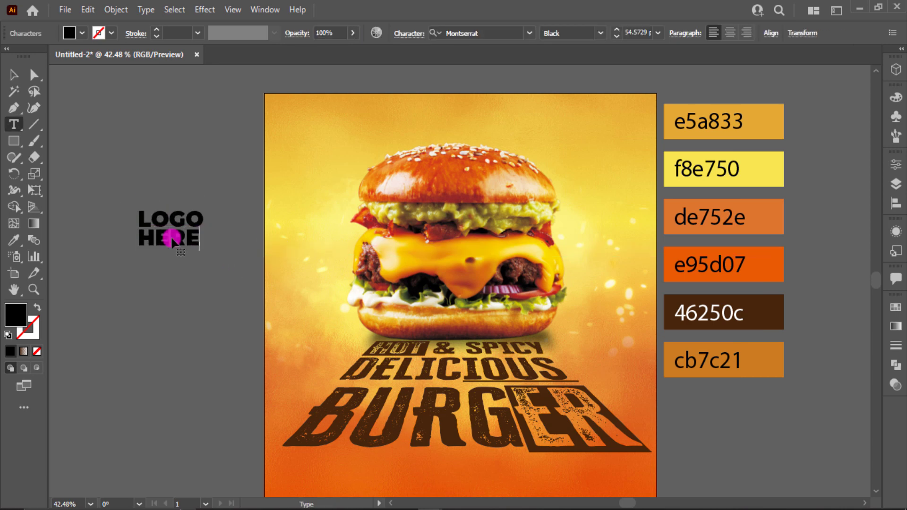
{"action": "left_click", "coordinate": [14, 75]}
Fill both logo text lines with the cb7c21 swatch colour.
{"action": "left_click_drag", "start_coordinate": [138, 130], "coordinate": [169, 265]}
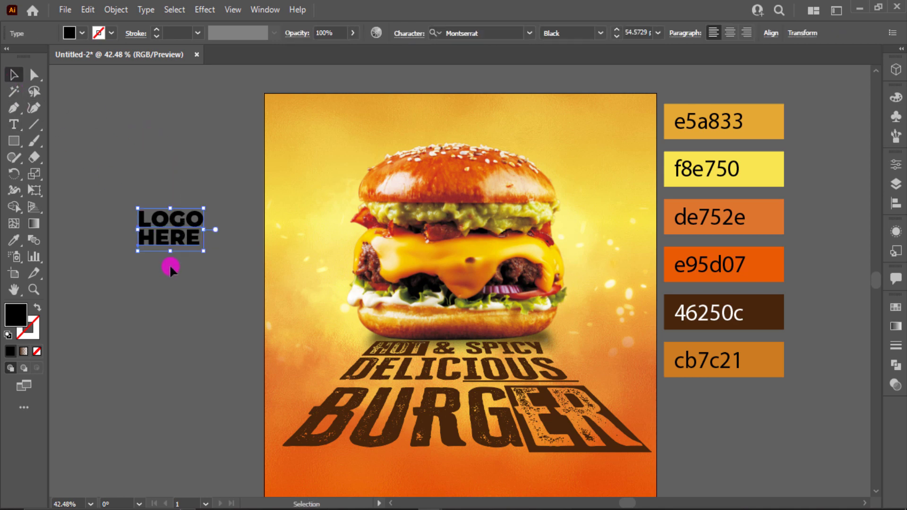
{"action": "key", "text": "i"}
{"action": "left_click", "coordinate": [775, 362]}
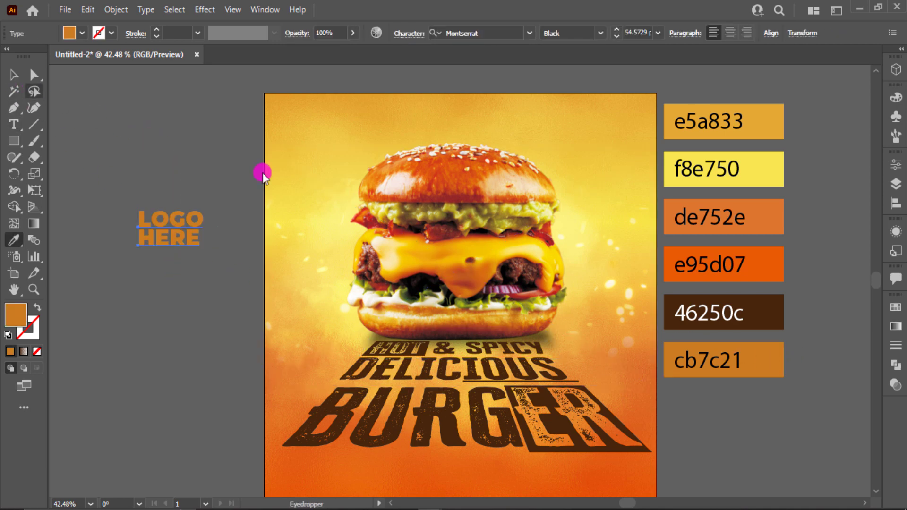
Adjust the spacing between the logo lines, scale both down together and place them in the poster's upper-left corner.
{"action": "left_click", "coordinate": [13, 74]}
{"action": "left_click", "coordinate": [178, 239]}
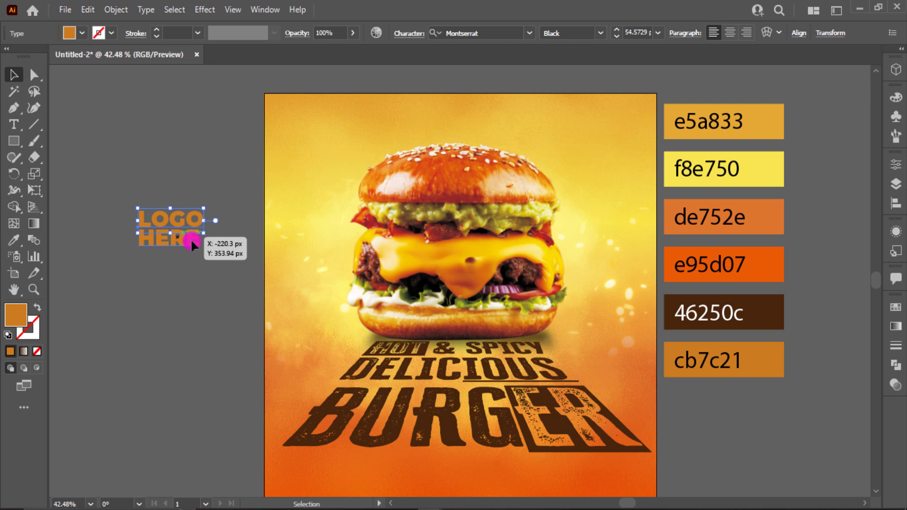
{"action": "left_click", "coordinate": [191, 239]}
{"action": "left_click_drag", "start_coordinate": [203, 251], "coordinate": [181, 220]}
{"action": "left_click_drag", "start_coordinate": [179, 238], "coordinate": [315, 138]}
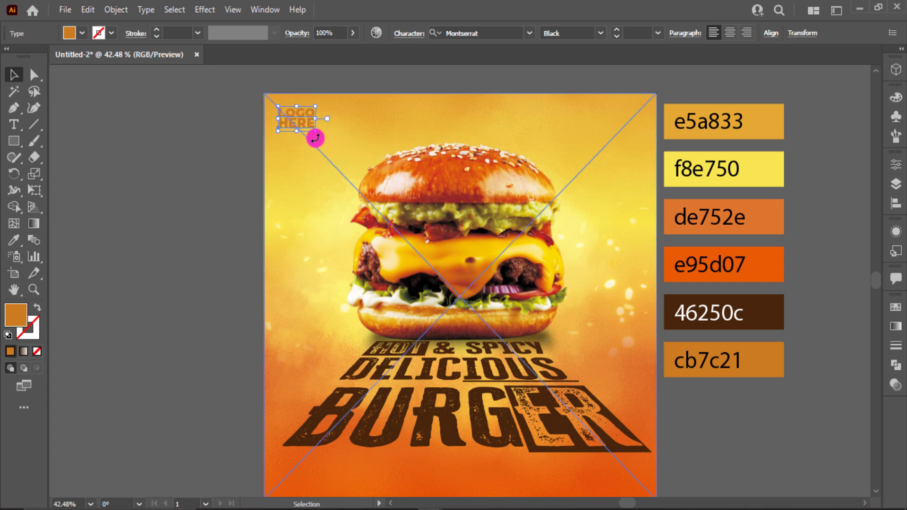
Recolour the logo text with the dark brown 46250c swatch and enlarge it slightly.
{"action": "left_click", "coordinate": [713, 313]}
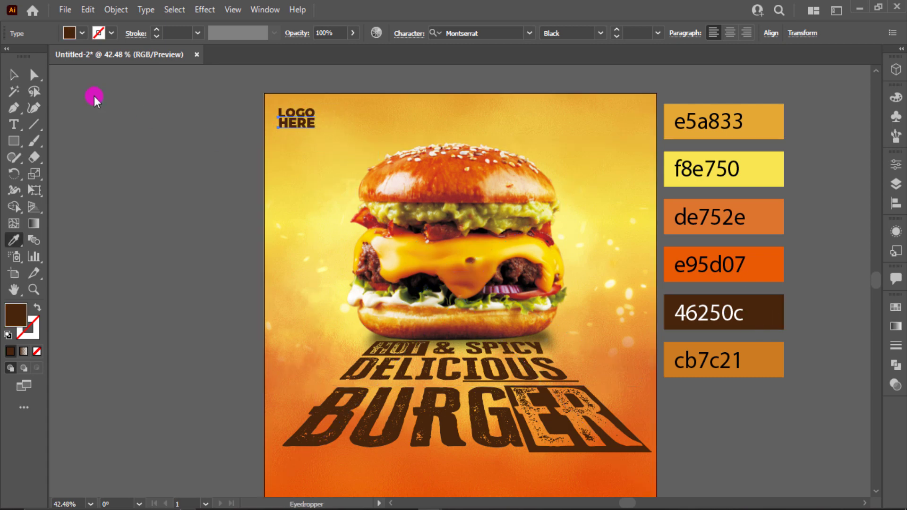
{"action": "left_click", "coordinate": [12, 72]}
{"action": "left_click_drag", "start_coordinate": [315, 131], "coordinate": [314, 135]}
{"action": "left_click", "coordinate": [219, 134]}
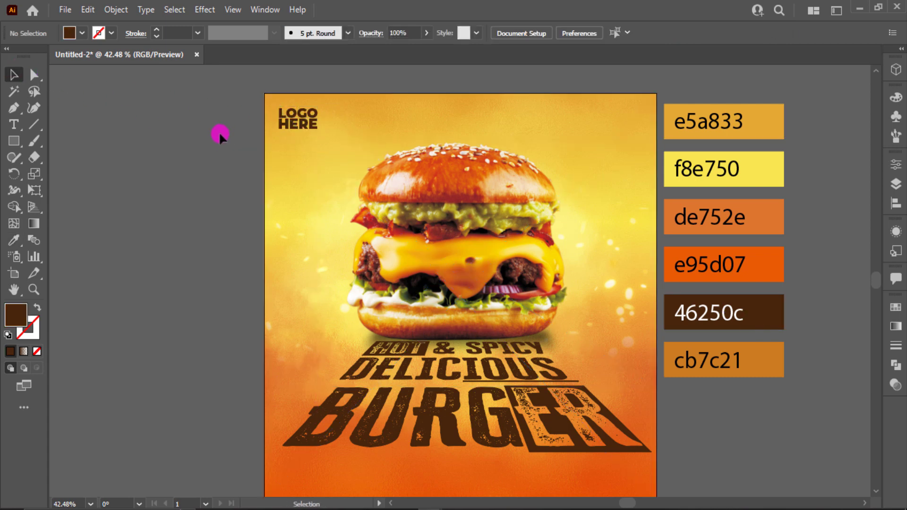
Draw a small rectangle in the poster's lower-left corner and fill it with the 46250c swatch colour.
{"action": "left_click_drag", "start_coordinate": [277, 291], "coordinate": [277, 292]}
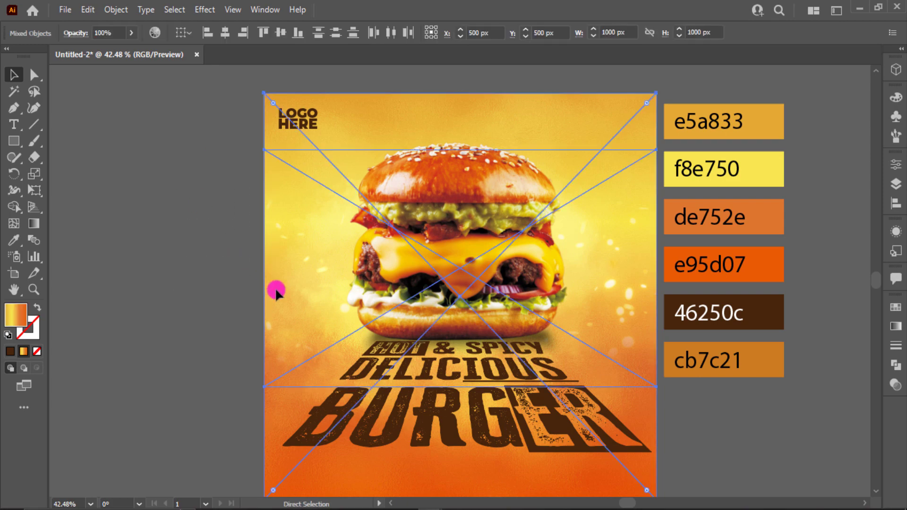
{"action": "key", "text": "ctrl+1"}
{"action": "key", "text": "ctrl+0"}
{"action": "key", "text": "ctrl+shift+a"}
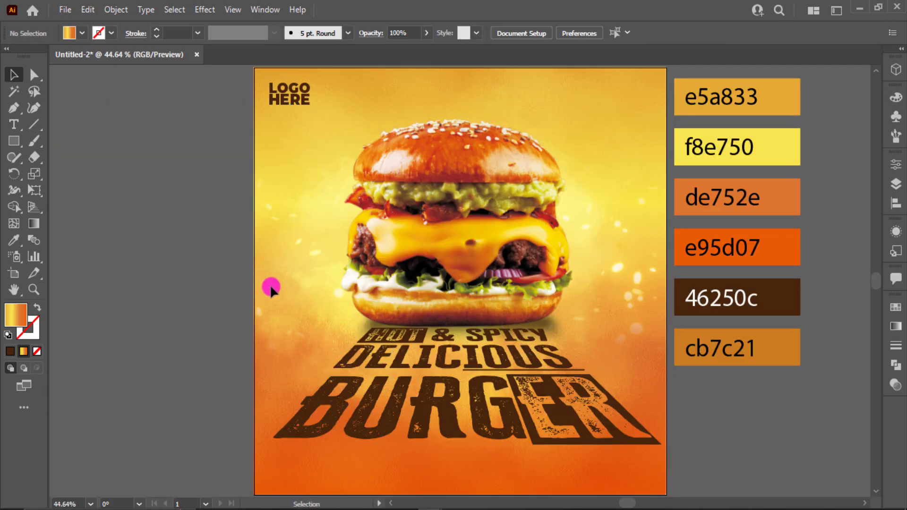
{"action": "key", "text": "m"}
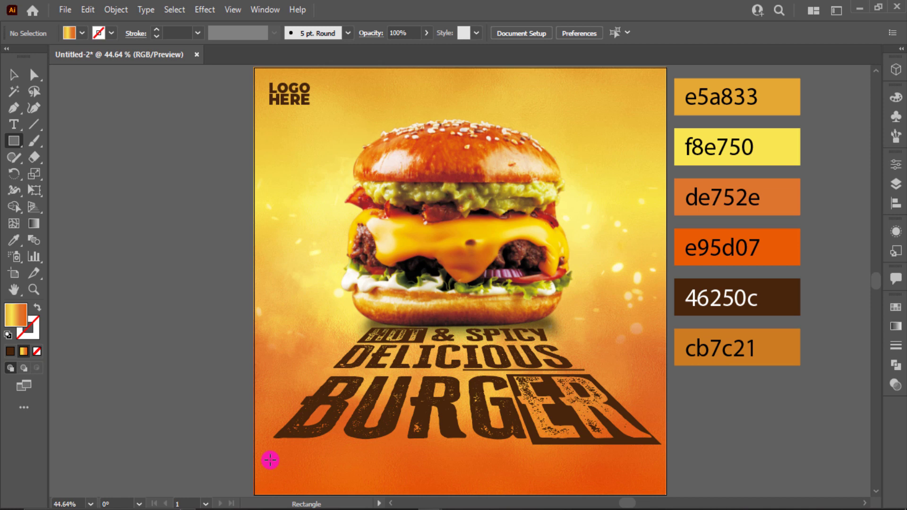
{"action": "left_click_drag", "start_coordinate": [272, 462], "coordinate": [341, 484]}
{"action": "key", "text": "i"}
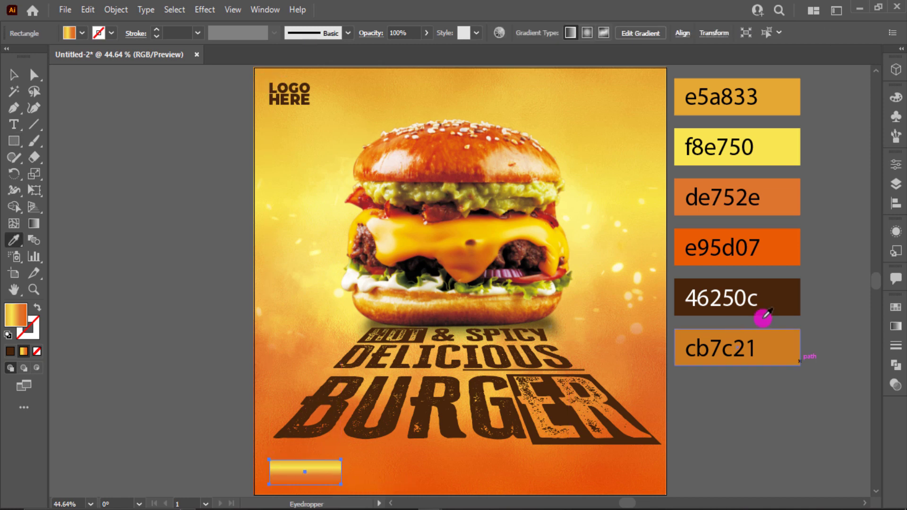
{"action": "left_click", "coordinate": [761, 311]}
Widen the brown rectangle slightly and round its corners fully into a pill-shaped button.
{"action": "left_click", "coordinate": [15, 76]}
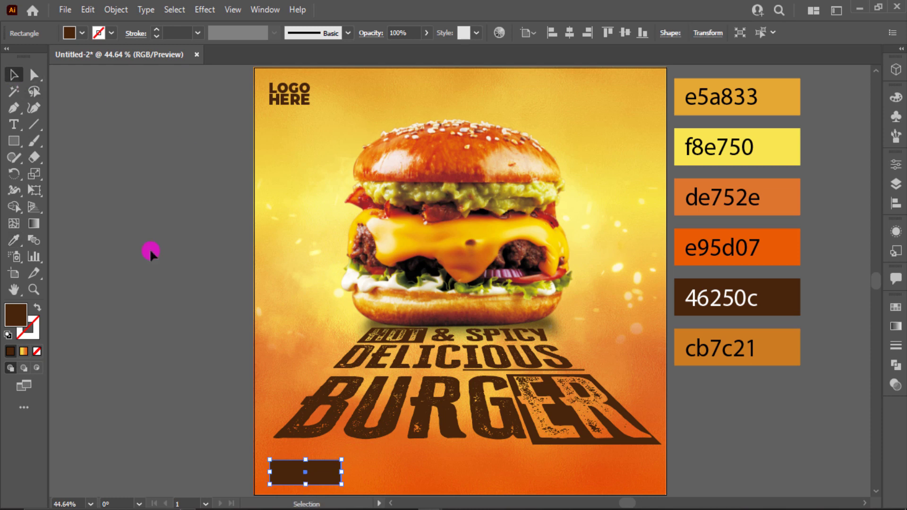
{"action": "left_click_drag", "start_coordinate": [324, 478], "coordinate": [349, 474]}
{"action": "left_click", "coordinate": [34, 74]}
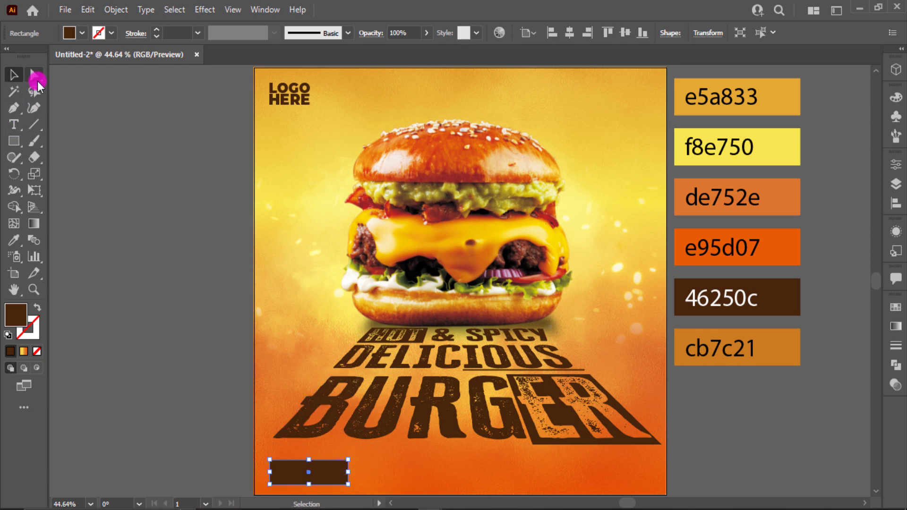
{"action": "left_click_drag", "start_coordinate": [279, 473], "coordinate": [325, 459]}
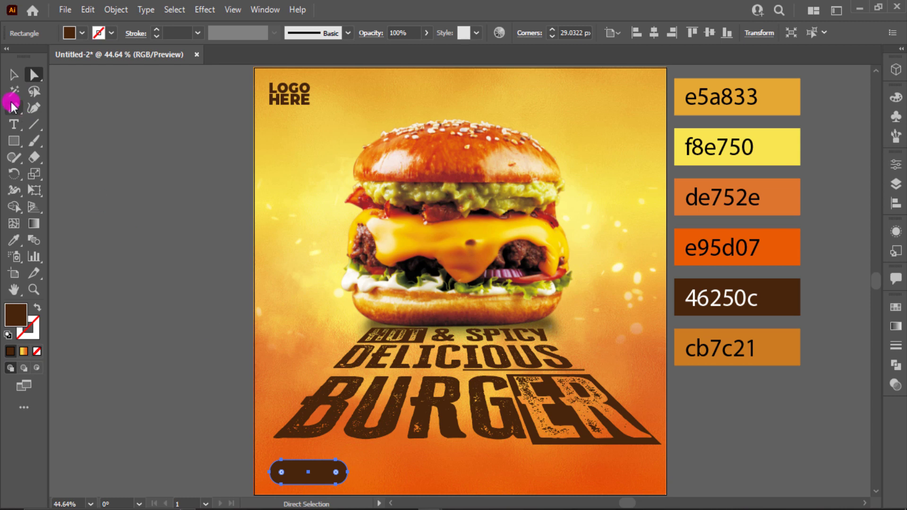
Add the text ORDER NOW in Montserrat Black beside the poster and fill it with white.
{"action": "left_click", "coordinate": [14, 124]}
{"action": "left_click", "coordinate": [106, 185]}
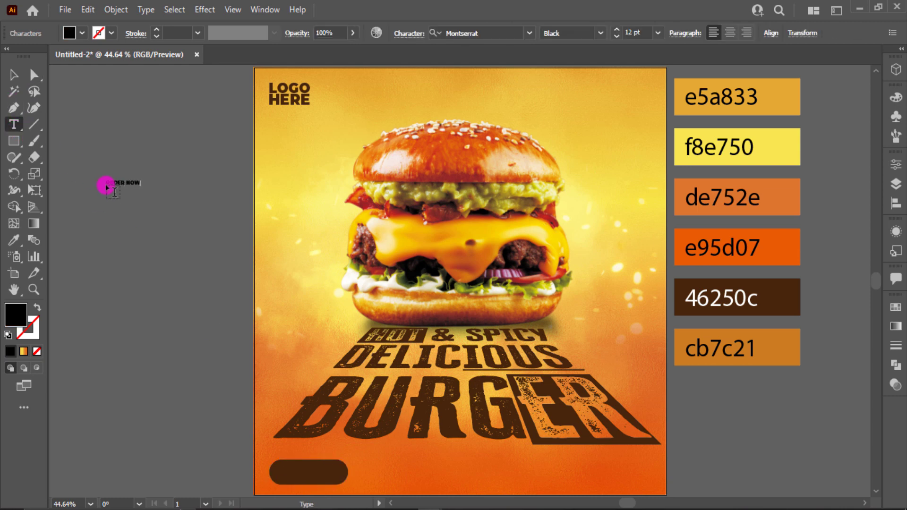
{"action": "left_click", "coordinate": [14, 74]}
{"action": "left_click", "coordinate": [81, 34]}
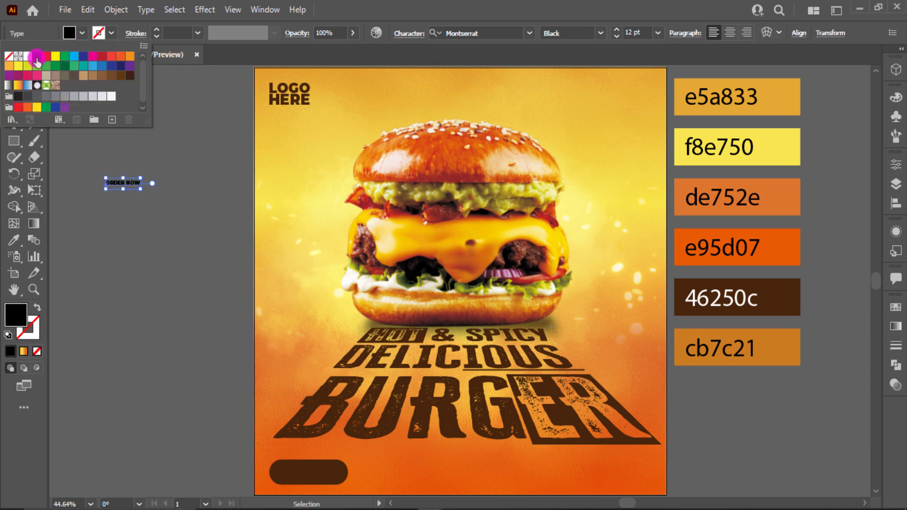
{"action": "left_click", "coordinate": [36, 59]}
{"action": "left_click_drag", "start_coordinate": [150, 211], "coordinate": [101, 135]}
{"action": "left_click", "coordinate": [22, 51]}
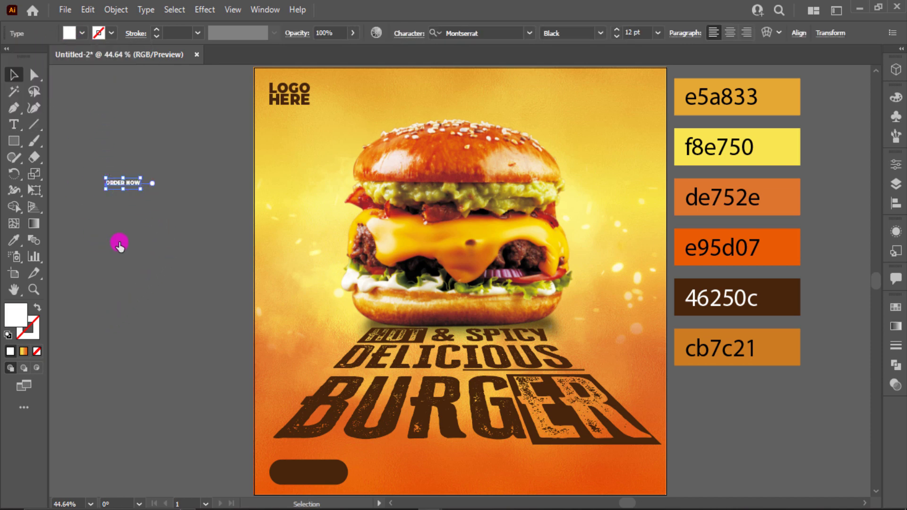
Move ORDER NOW onto the brown button and enlarge it to about 19.7 pt so it fits inside.
{"action": "left_click_drag", "start_coordinate": [128, 189], "coordinate": [338, 485]}
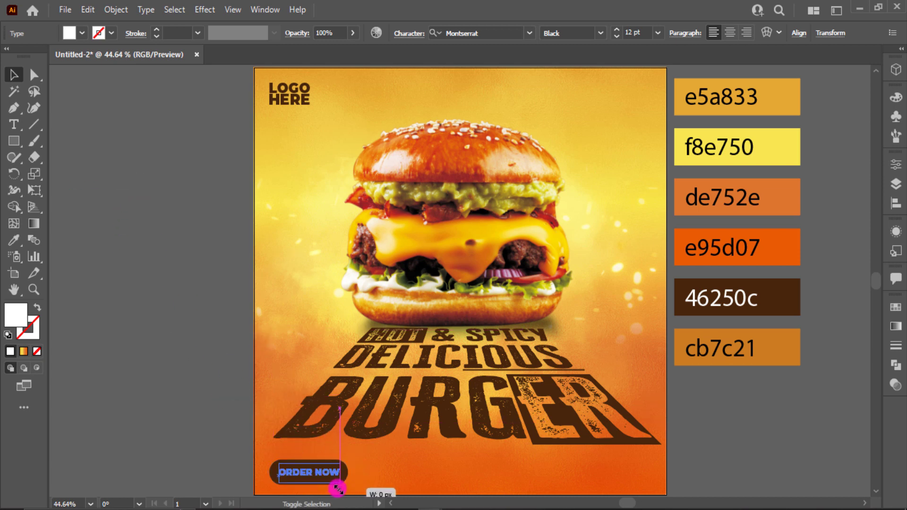
{"action": "left_click", "coordinate": [363, 476]}
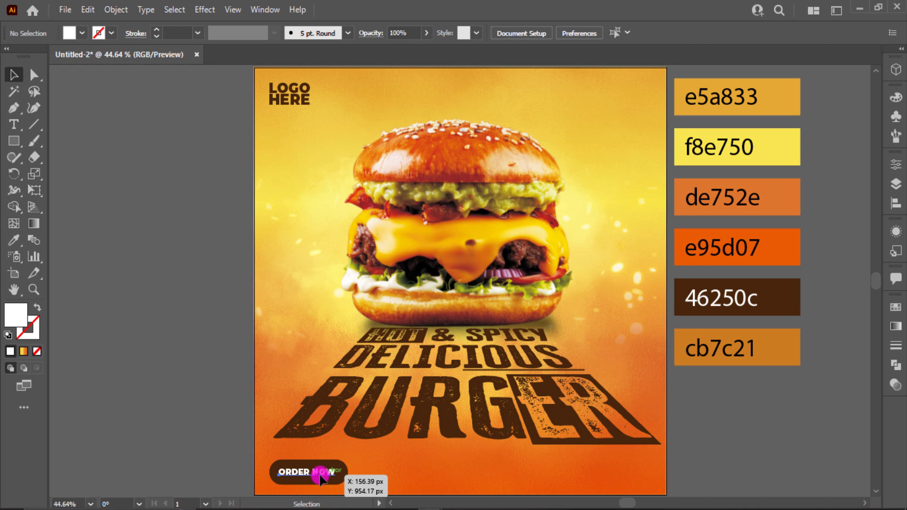
{"action": "left_click", "coordinate": [322, 478]}
{"action": "left_click", "coordinate": [345, 476]}
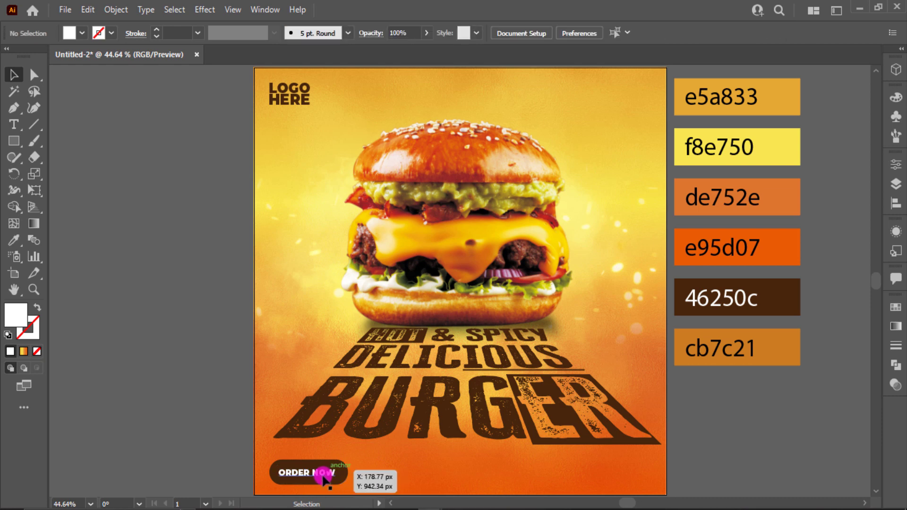
Duplicate the ORDER NOW text into the poster's lower-right corner and change the copy to Contact Us.
{"action": "left_click", "coordinate": [324, 479]}
{"action": "left_click_drag", "start_coordinate": [314, 478], "coordinate": [634, 471]}
{"action": "double_click", "coordinate": [634, 471]}
{"action": "key", "text": "ctrl+a"}
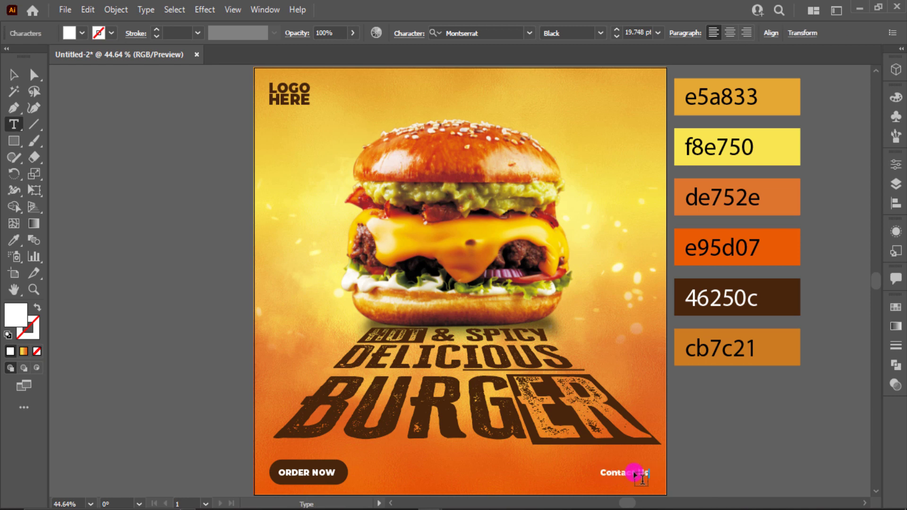
Raise Contact Us slightly, duplicate it directly below and replace the copy's text with the contact phone number.
{"action": "left_click", "coordinate": [14, 74]}
{"action": "left_click_drag", "start_coordinate": [634, 473], "coordinate": [641, 480]}
{"action": "left_click", "coordinate": [640, 479]}
{"action": "double_click", "coordinate": [640, 477]}
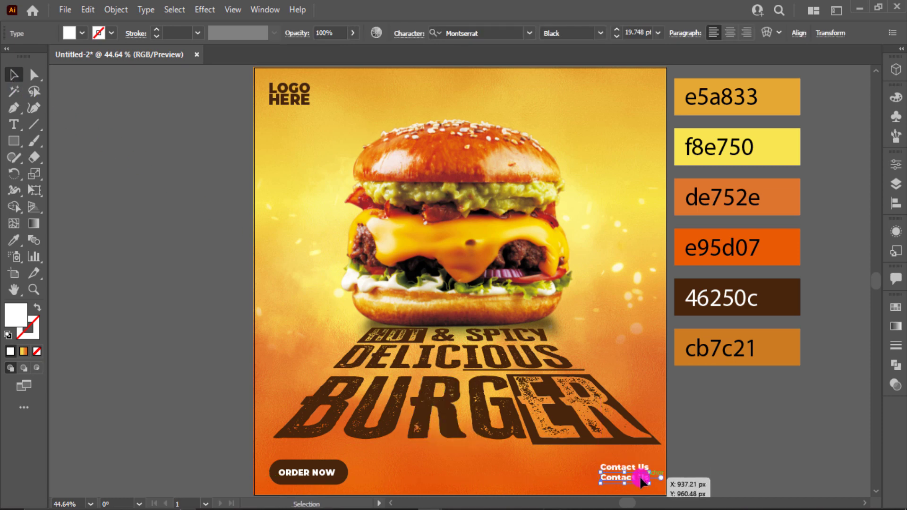
{"action": "key", "text": "ctrl+a"}
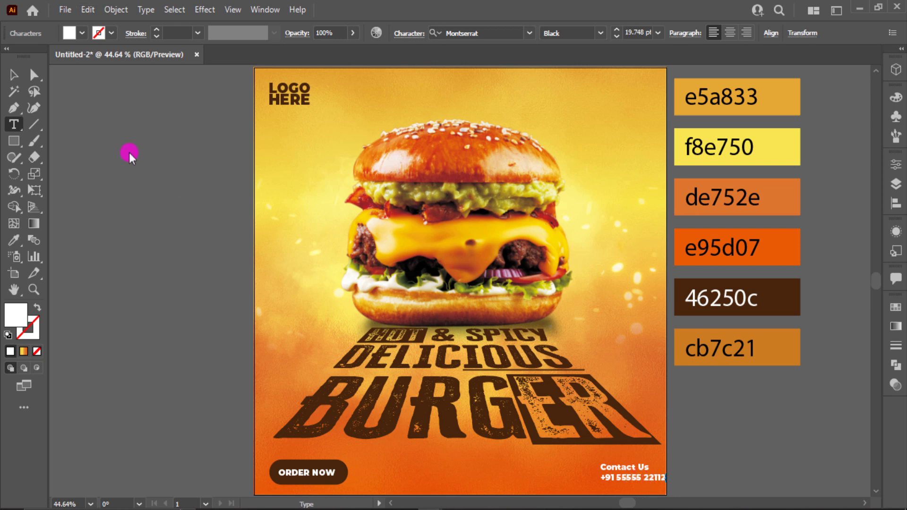
{"action": "left_click", "coordinate": [14, 74]}
Increase the phone number's font size to 25 pt and line up its right end with Contact Us.
{"action": "left_click", "coordinate": [717, 462]}
{"action": "left_click_drag", "start_coordinate": [654, 480], "coordinate": [633, 485]}
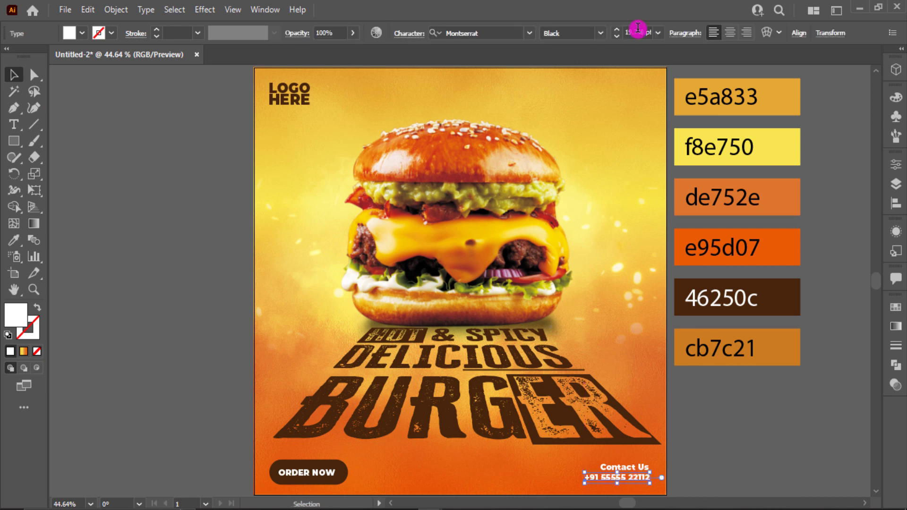
{"action": "scroll", "coordinate": [637, 30], "scroll_direction": "up", "scroll_amount": 6}
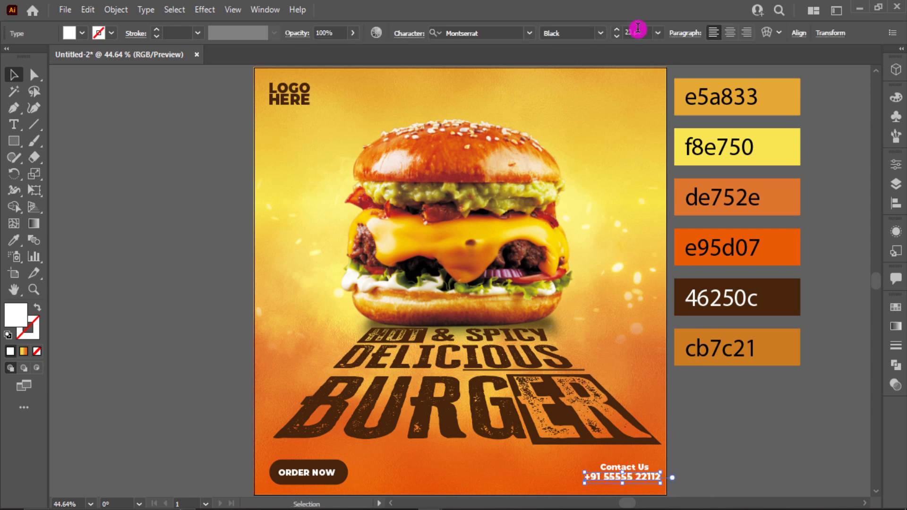
{"action": "left_click", "coordinate": [710, 472]}
{"action": "left_click_drag", "start_coordinate": [648, 478], "coordinate": [629, 479]}
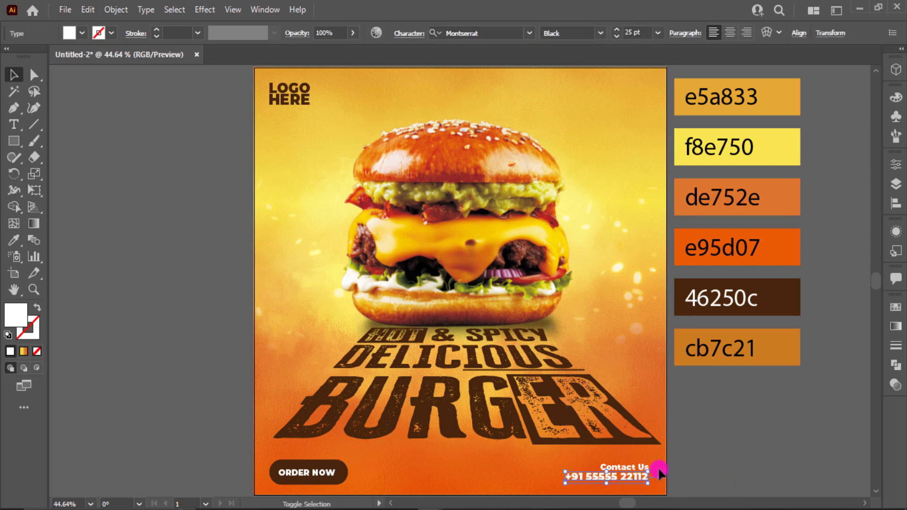
Change the font weight of the Contact Us text to SemiBold.
{"action": "left_click", "coordinate": [647, 465]}
{"action": "left_click", "coordinate": [640, 468]}
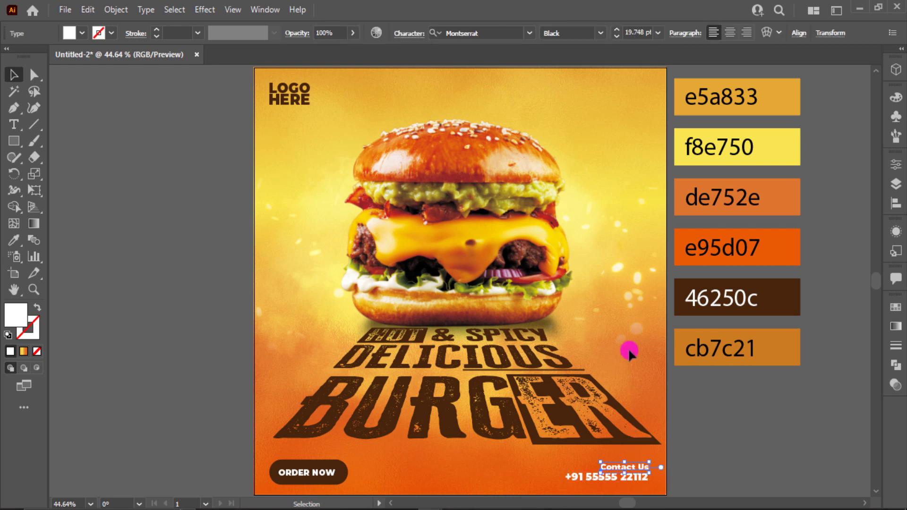
{"action": "left_click", "coordinate": [600, 33]}
{"action": "left_click", "coordinate": [579, 201]}
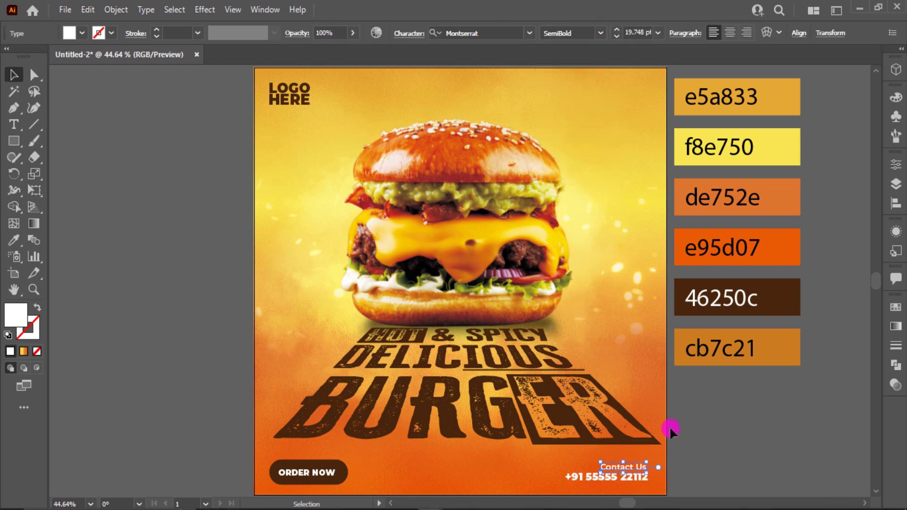
Select Contact Us together with the phone number and enlarge both slightly, keeping their right ends in place.
{"action": "left_click", "coordinate": [670, 427]}
{"action": "left_click", "coordinate": [654, 476]}
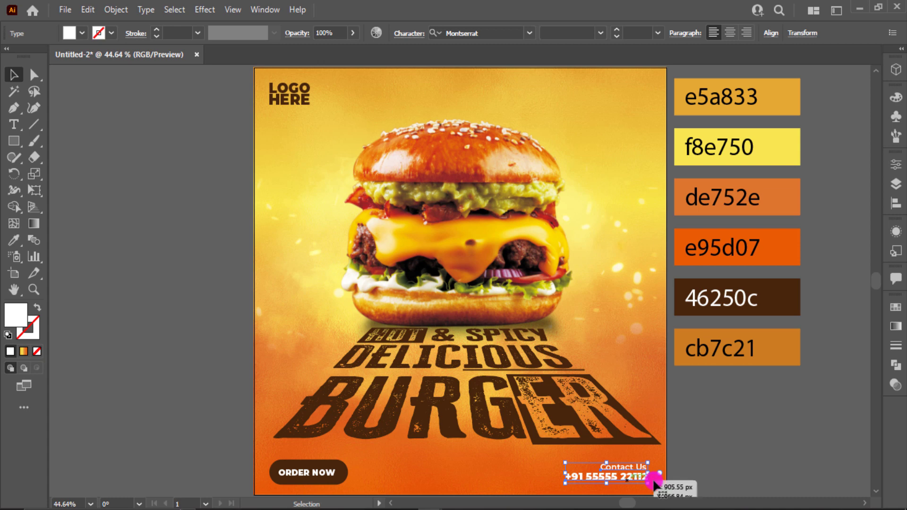
{"action": "left_click_drag", "start_coordinate": [567, 483], "coordinate": [559, 486]}
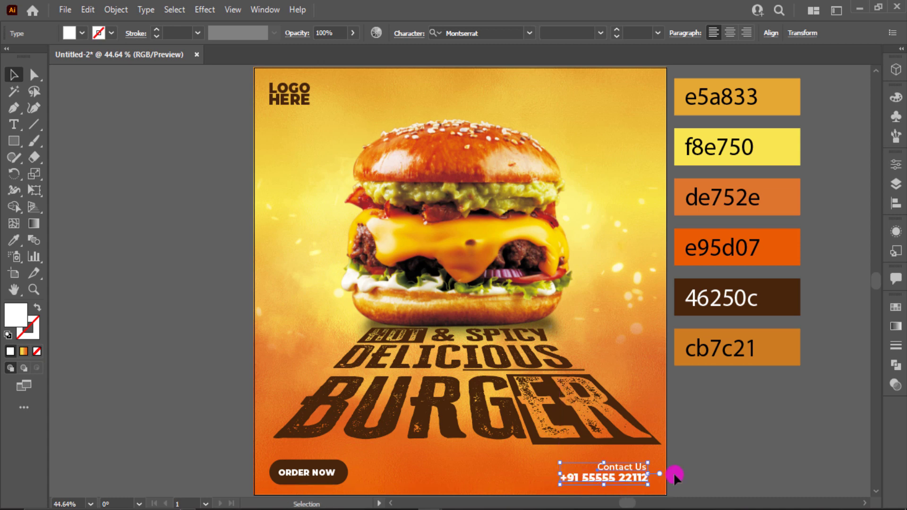
{"action": "left_click", "coordinate": [670, 456]}
{"action": "left_click", "coordinate": [632, 478]}
{"action": "left_click", "coordinate": [697, 463]}
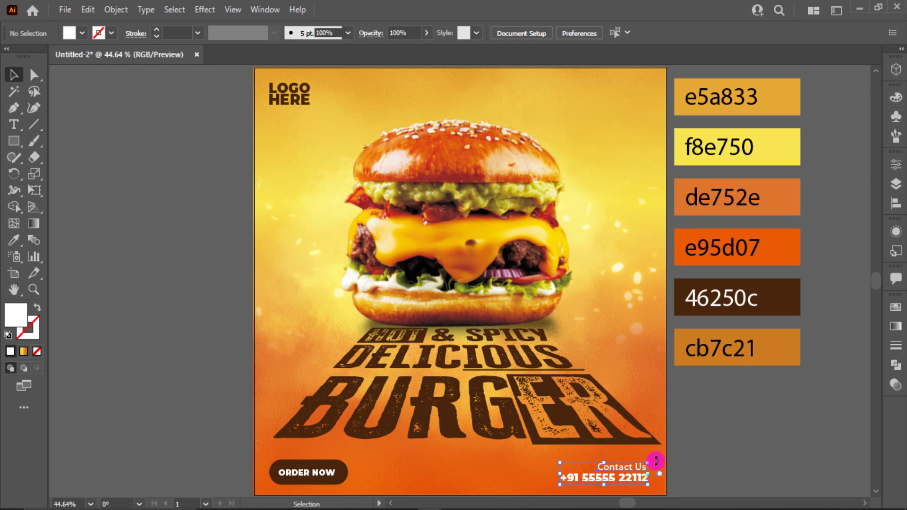
{"action": "left_click_drag", "start_coordinate": [633, 468], "coordinate": [492, 482]}
{"action": "left_click_drag", "start_coordinate": [620, 466], "coordinate": [477, 478]}
{"action": "key", "text": "t"}
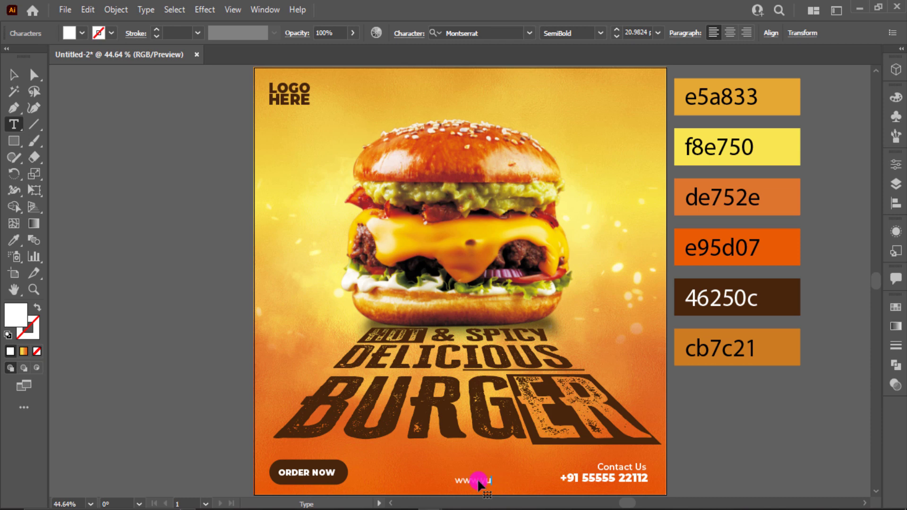
{"action": "type", "text": "rweb.com"}
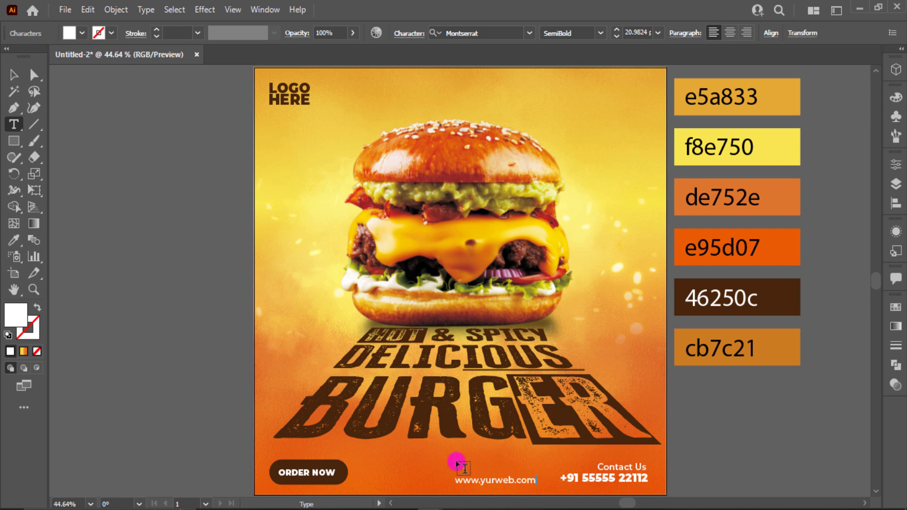
Center the website address horizontally on the artboard.
{"action": "left_click", "coordinate": [14, 75]}
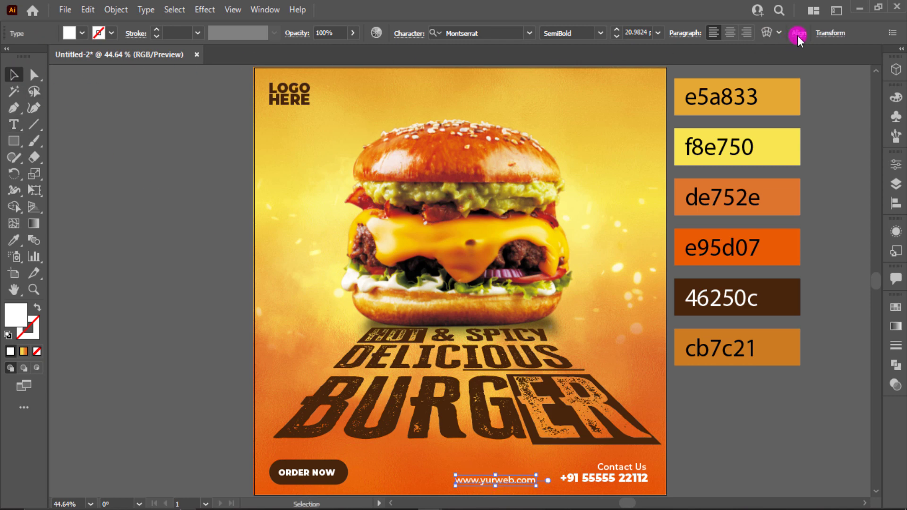
{"action": "left_click", "coordinate": [797, 34]}
{"action": "left_click", "coordinate": [683, 72]}
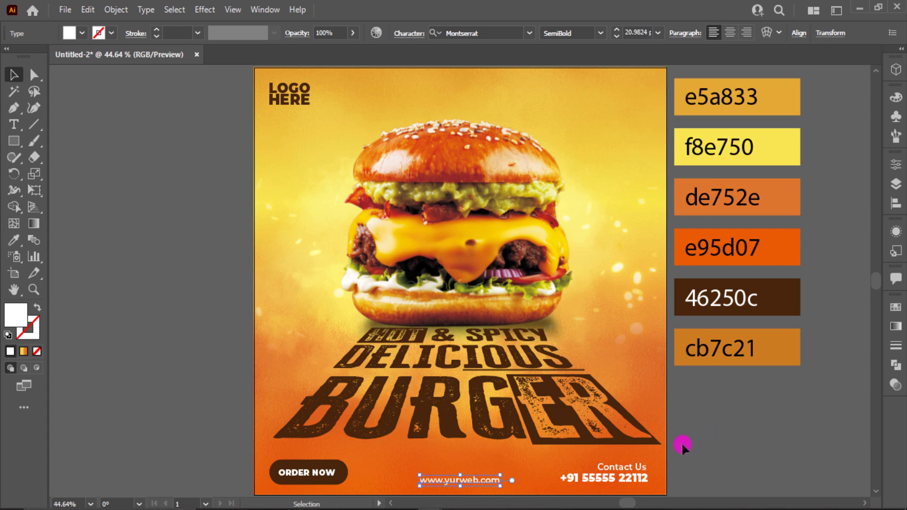
Group the ORDER NOW text with its button, and align the button, website address and contact details on their vertical centers.
{"action": "left_click", "coordinate": [626, 472]}
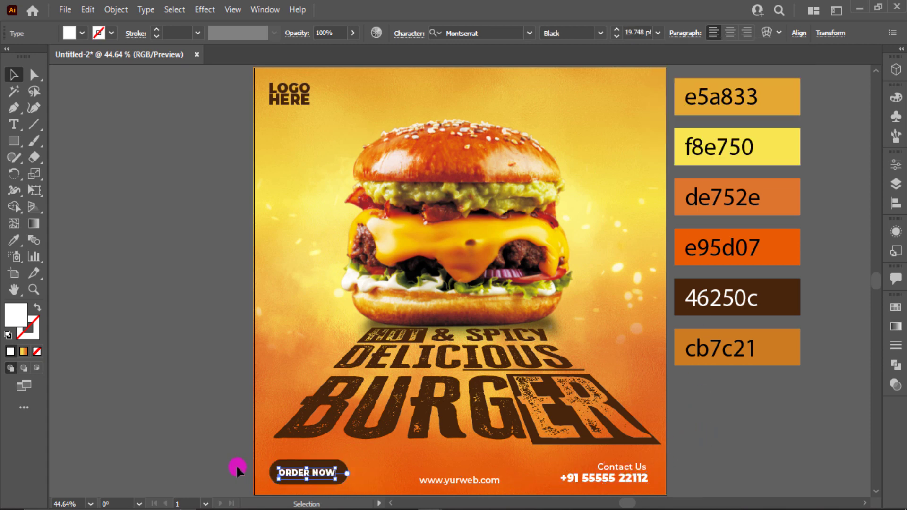
{"action": "left_click", "coordinate": [313, 480]}
{"action": "key", "text": "ctrl+g"}
{"action": "left_click_drag", "start_coordinate": [264, 469], "coordinate": [644, 482]}
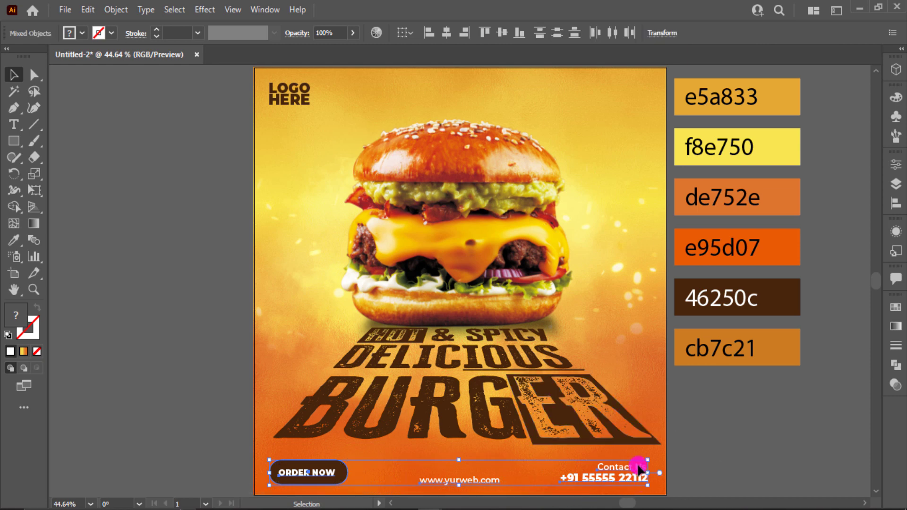
{"action": "left_click", "coordinate": [502, 33]}
{"action": "left_click", "coordinate": [716, 463]}
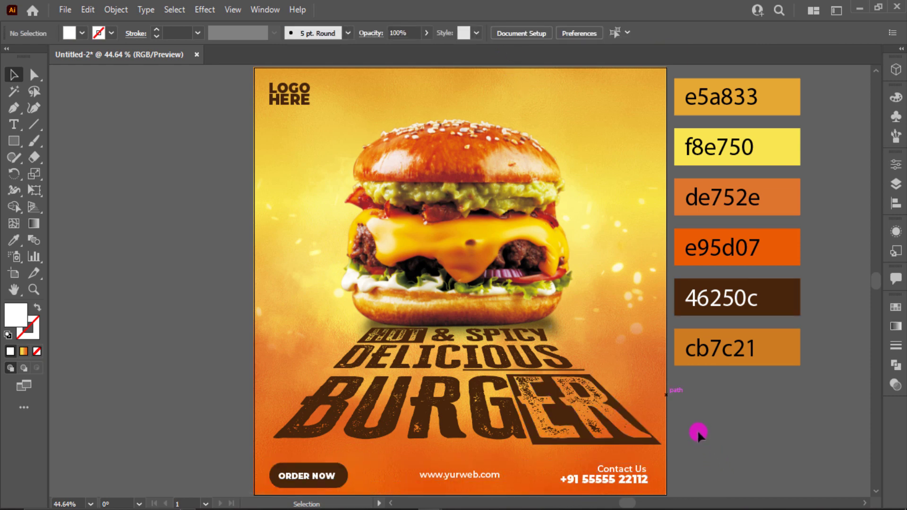